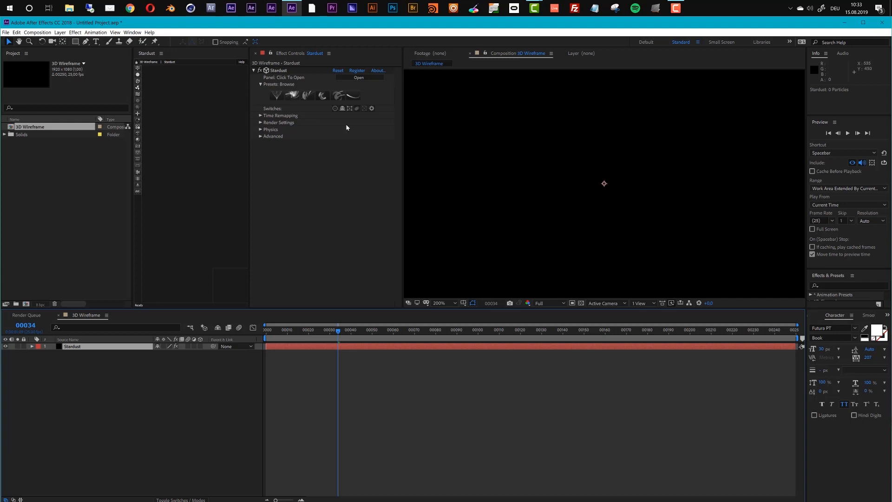
Add the Drum model from the Music instruments of the 3D Library presets to the Stardust effect.
left_click(308, 97)
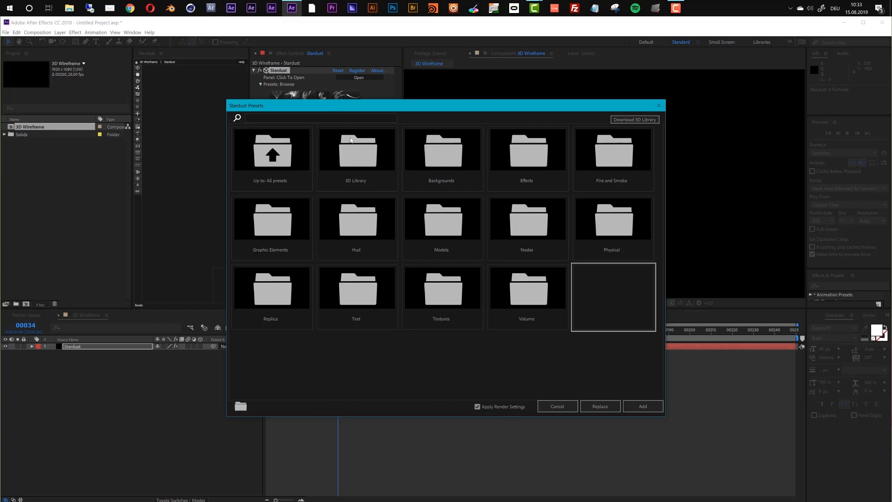
left_click(359, 160)
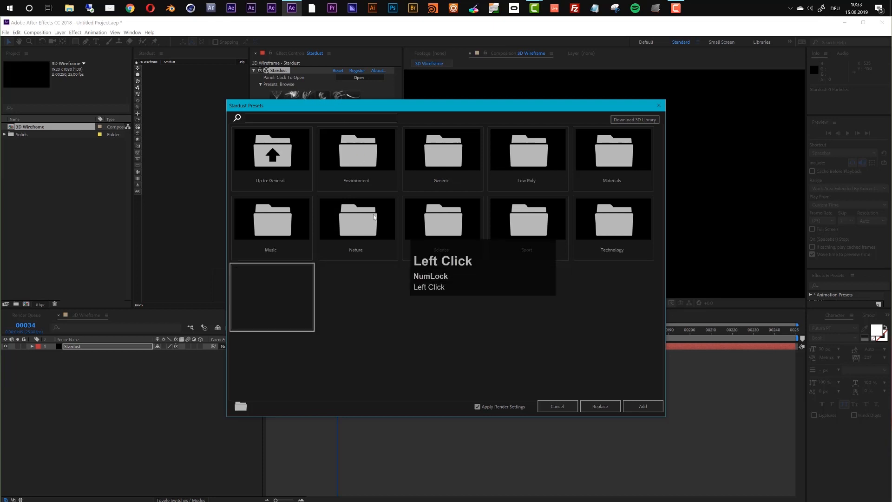
left_click(285, 228)
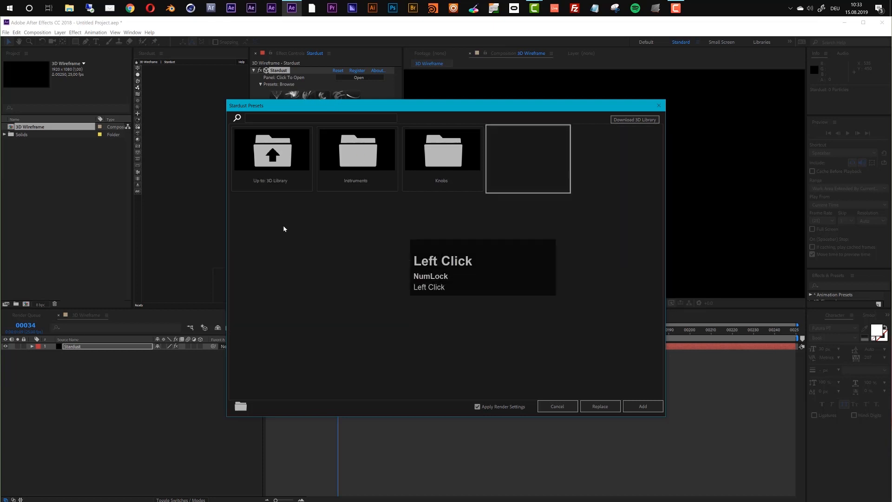
left_click(357, 165)
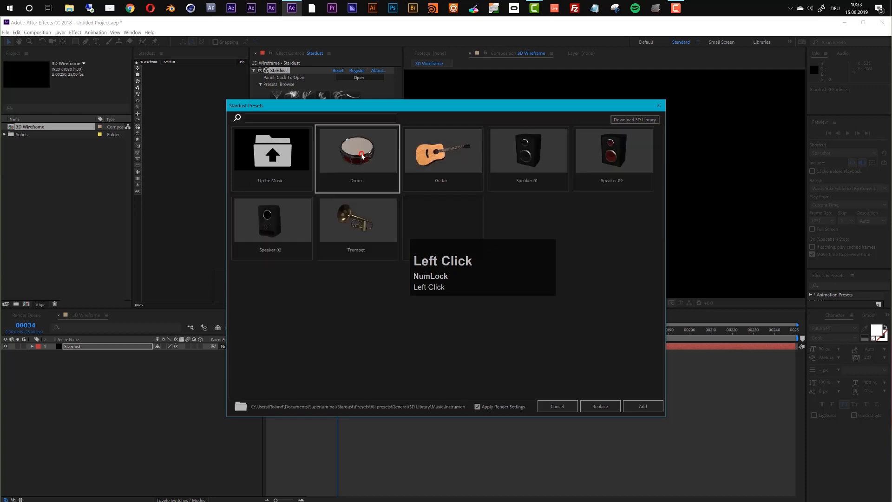
left_click(640, 404)
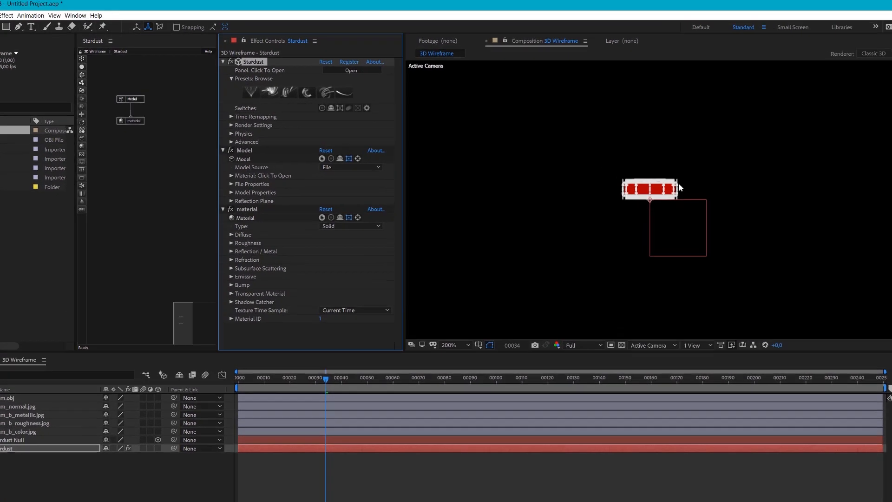
Set the drum Model node's size to 1000 and turn on its Center option.
scroll(614, 183, "up", 1)
key("Num_Lock")
scroll(614, 184, "up", 1)
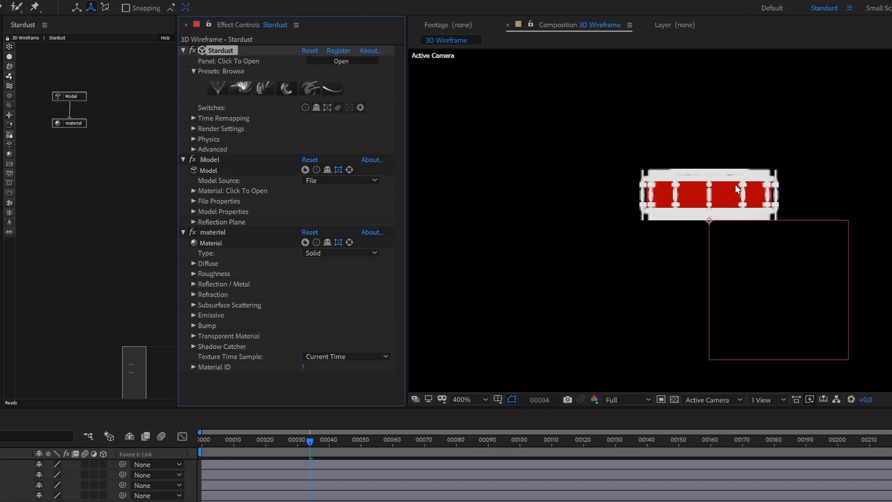
scroll(735, 185, "down", 6)
scroll(706, 222, "up", 2)
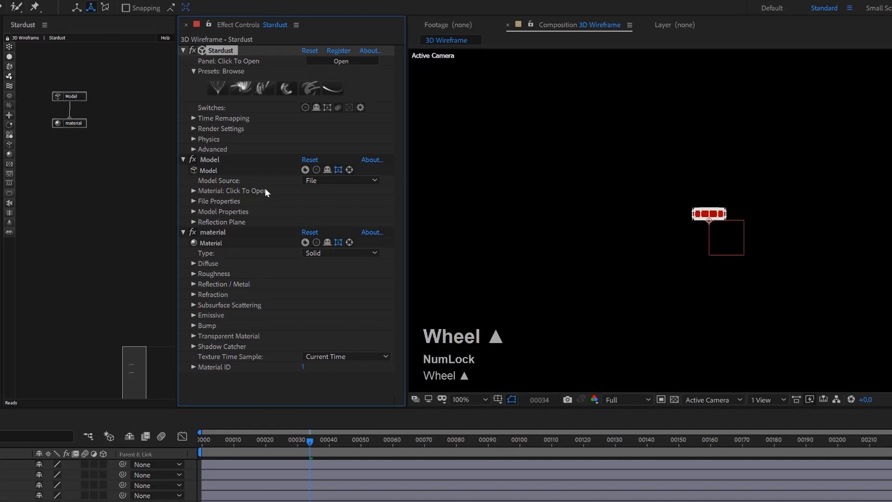
left_click(83, 94)
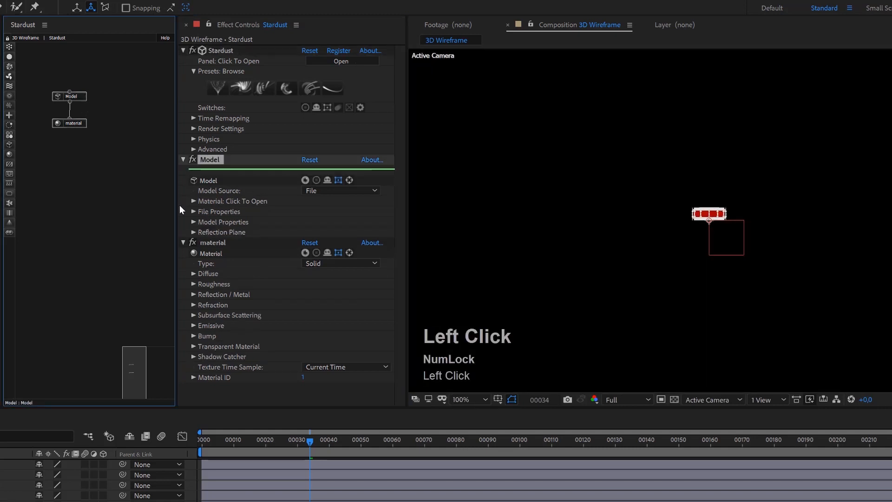
left_click(194, 221)
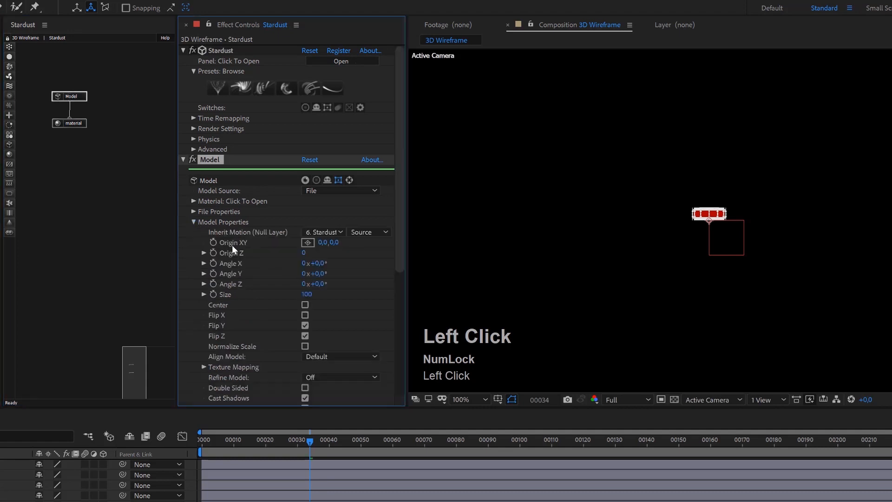
left_click(307, 256)
type("1000")
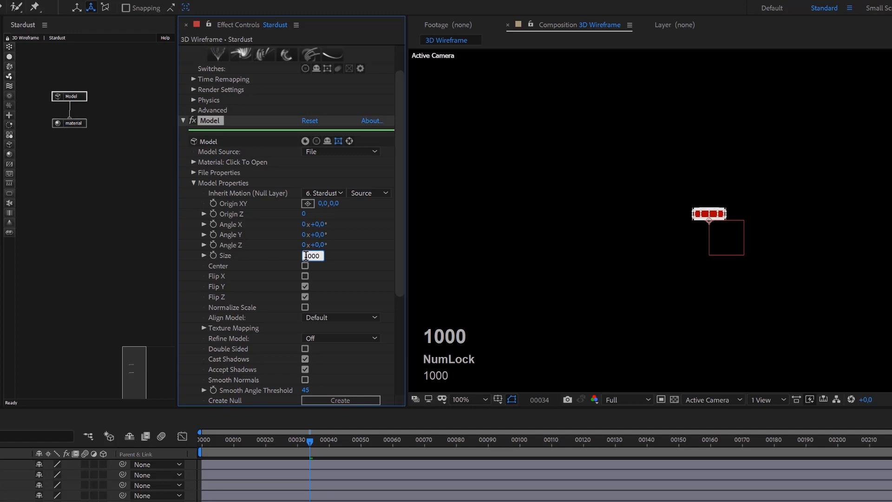
key("Return")
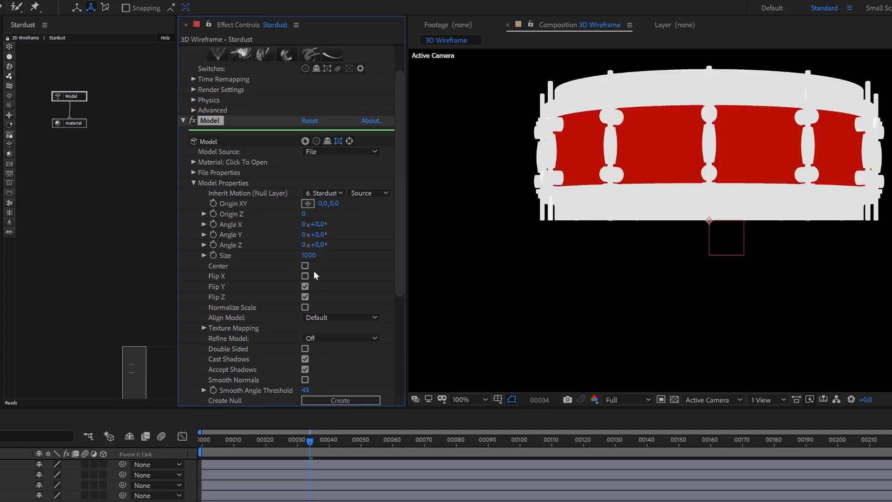
left_click(304, 265)
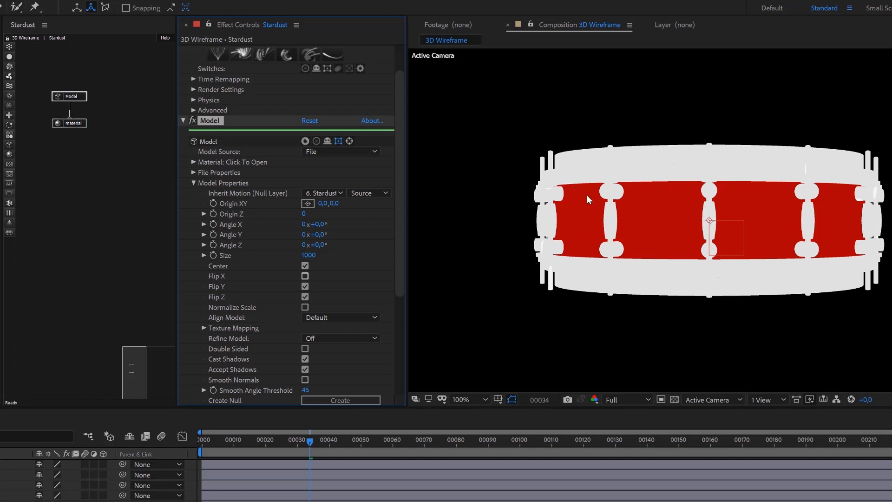
Add the Extrude 05 preset from the Extrude folder of the Models presets to bring in its environment lighting.
scroll(307, 126, "up", 2)
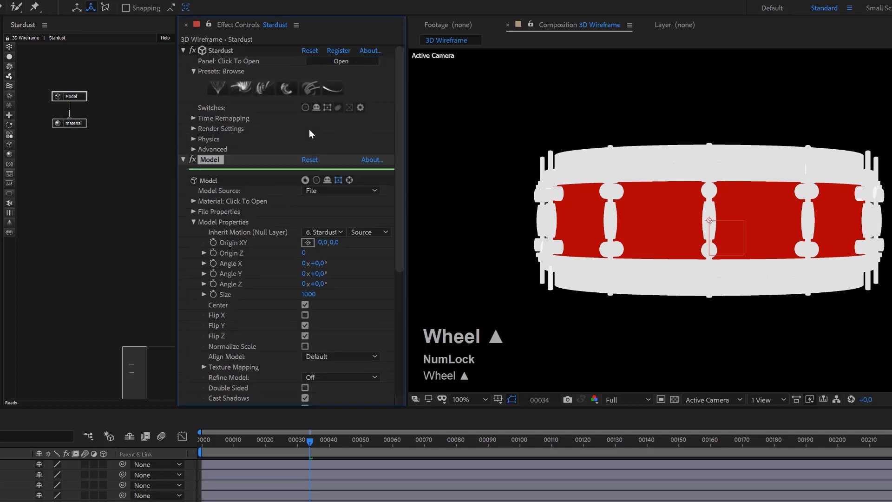
left_click(279, 91)
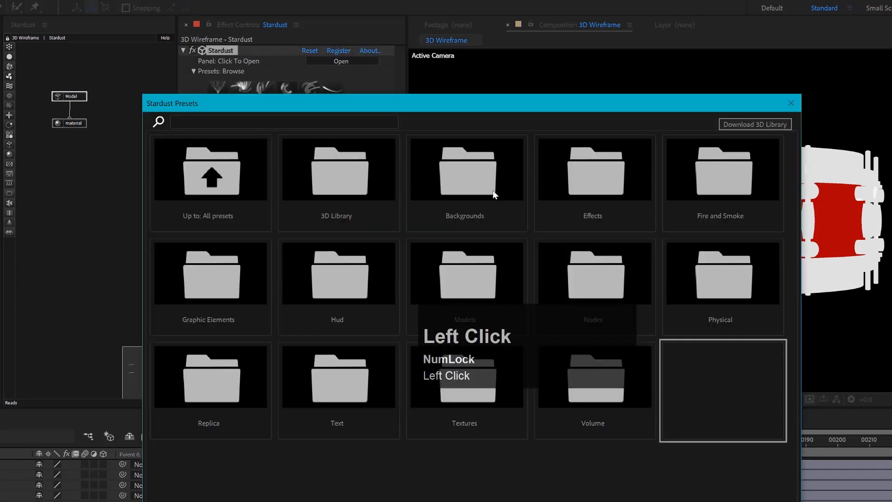
left_click_drag(525, 105, 622, 64)
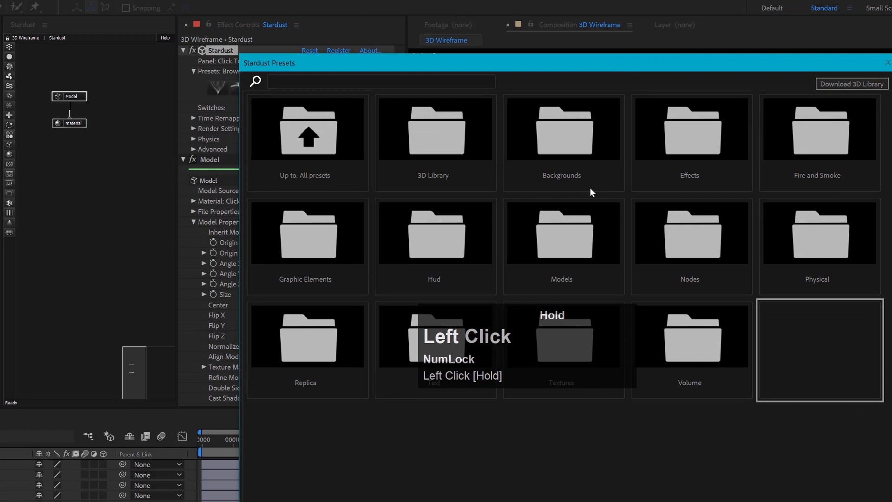
left_click(559, 247)
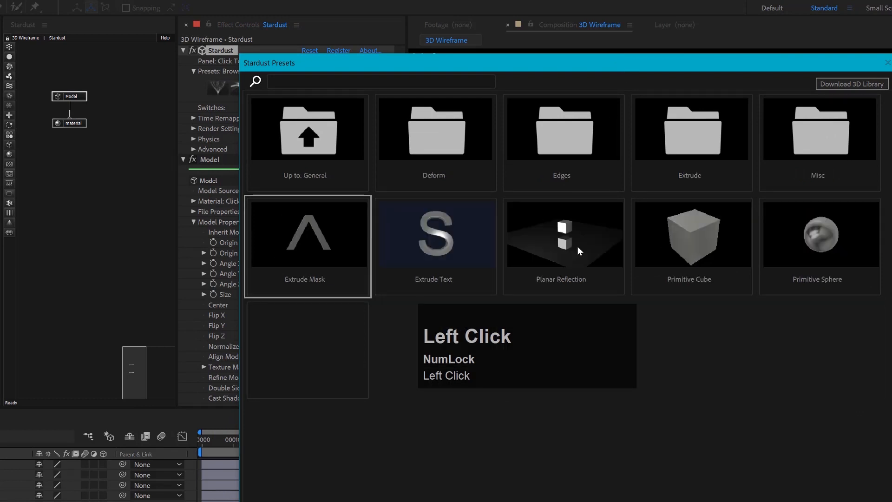
left_click(704, 131)
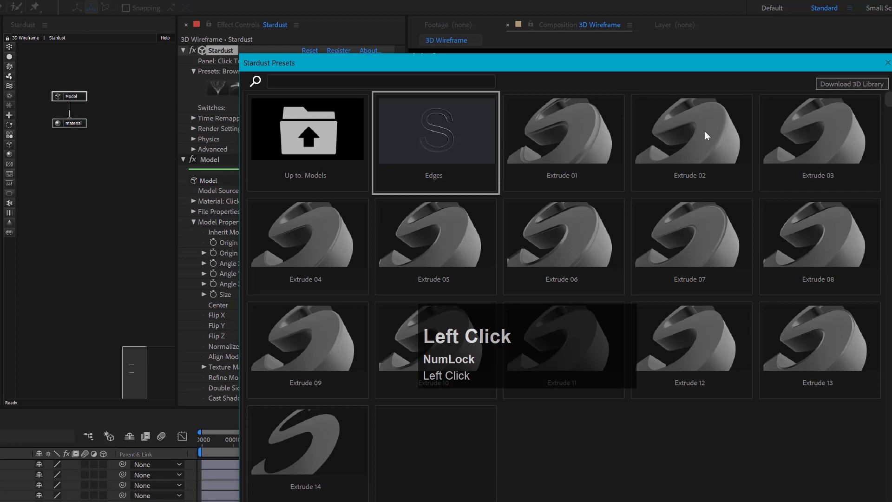
left_click(453, 233)
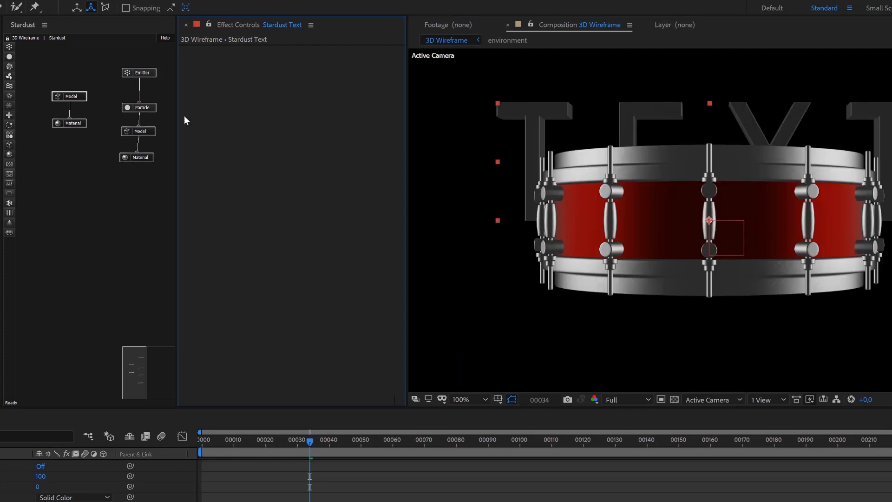
Delete the extrude preset's Emitter, Particle, Model and Material nodes together with the Stardust Text layer.
left_click_drag(116, 54, 155, 190)
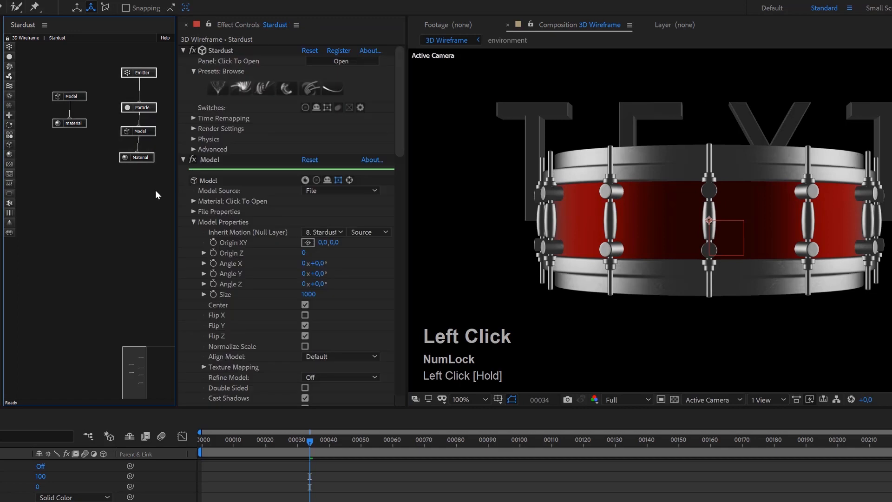
key("Delete")
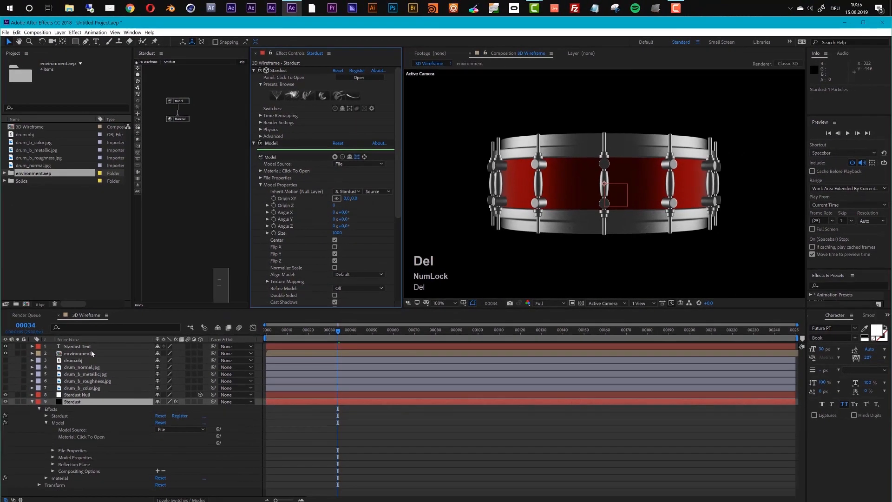
left_click(91, 349)
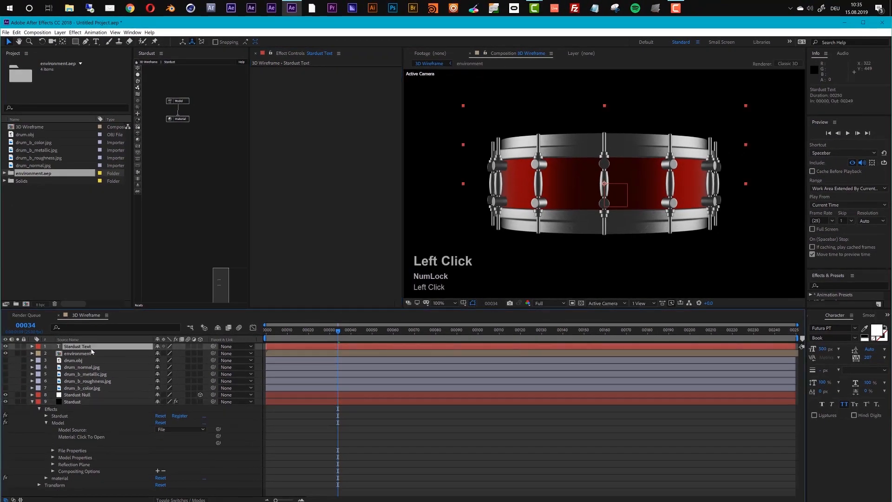
key("Delete")
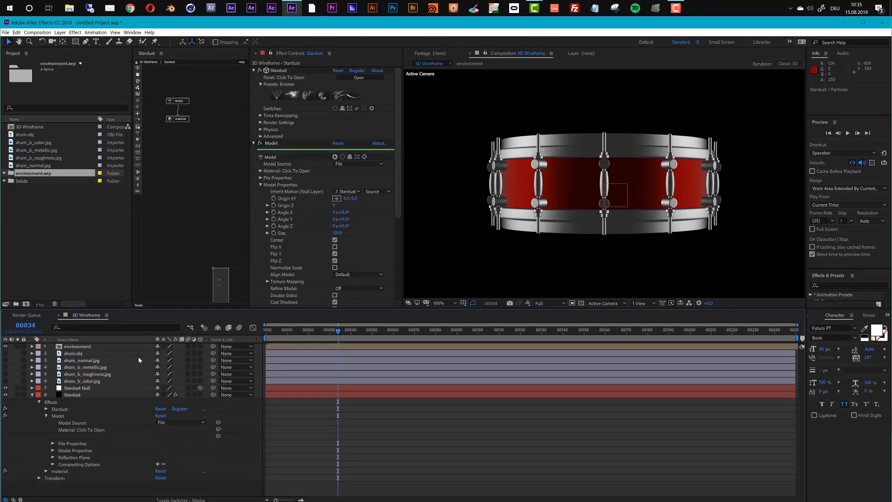
Examine the contents of the environment composition and return to the 3D Wireframe composition.
left_click(86, 349)
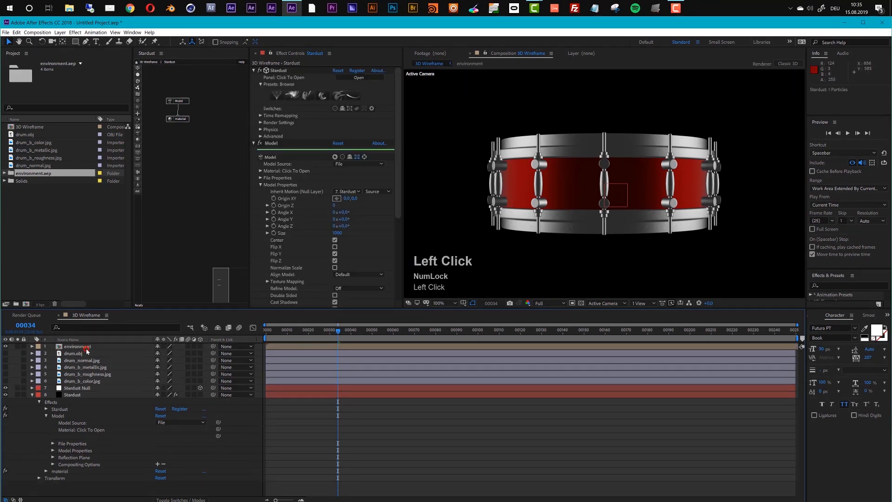
left_click(80, 395)
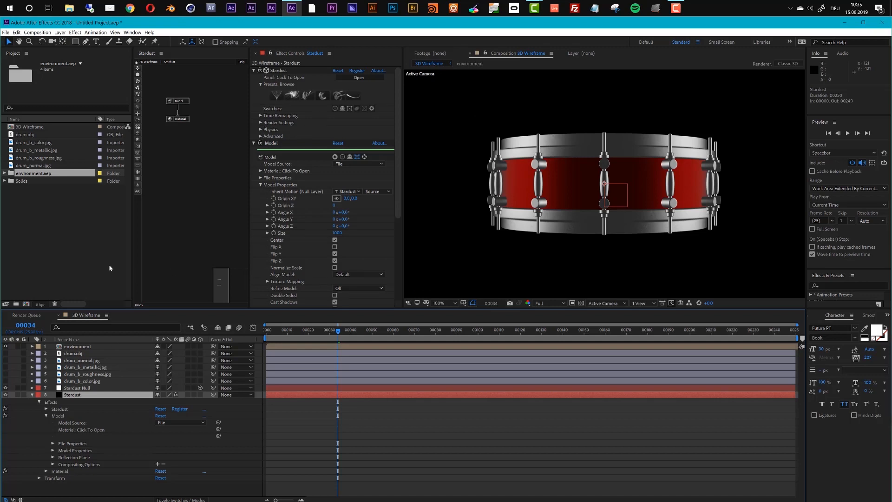
double_click(71, 350)
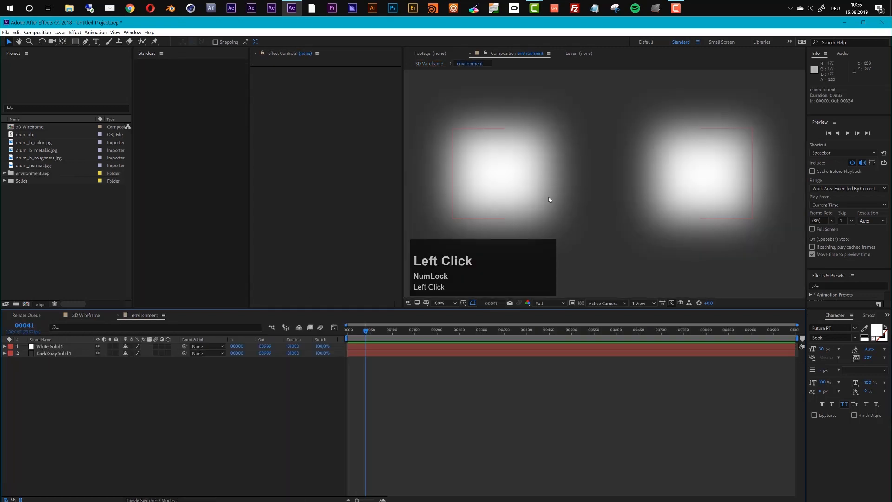
left_click(93, 315)
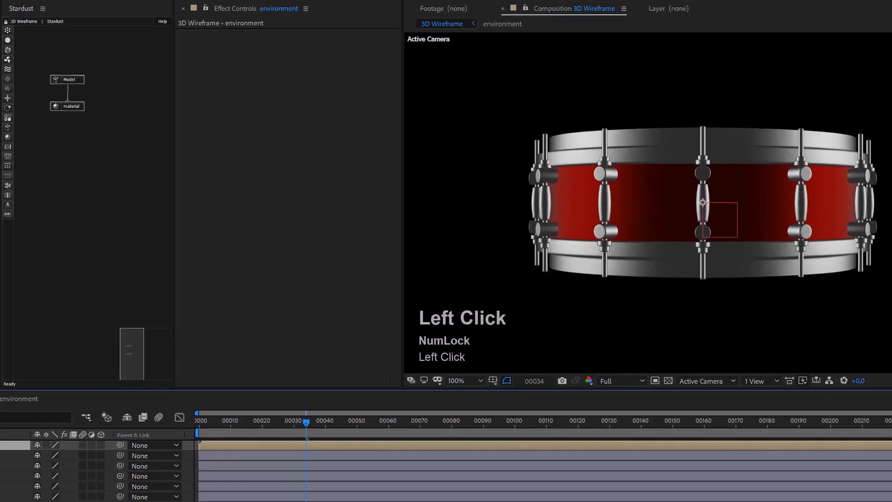
Check which layer the Stardust render settings use as the environment, and collapse the settings again.
left_click(4, 501)
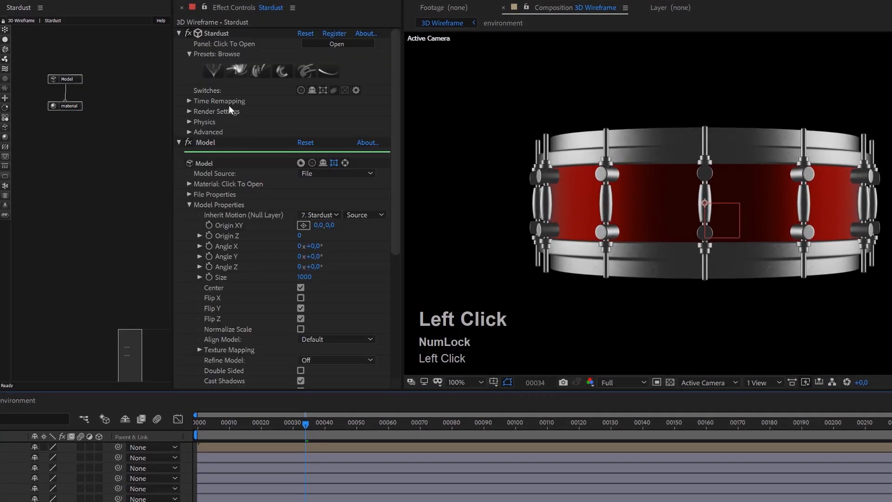
left_click(190, 112)
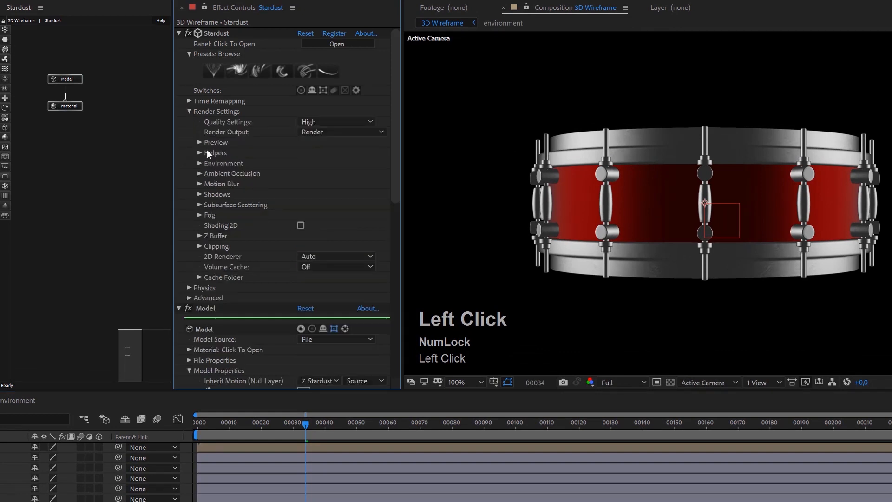
left_click(200, 163)
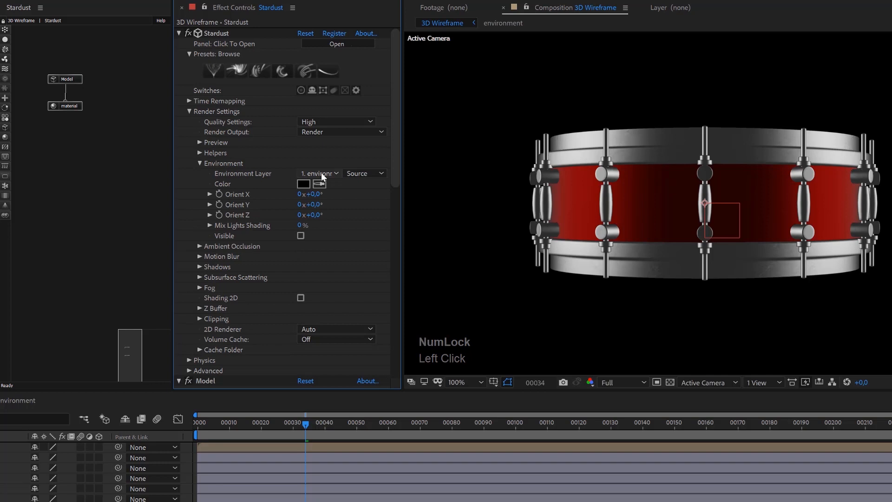
left_click(189, 111)
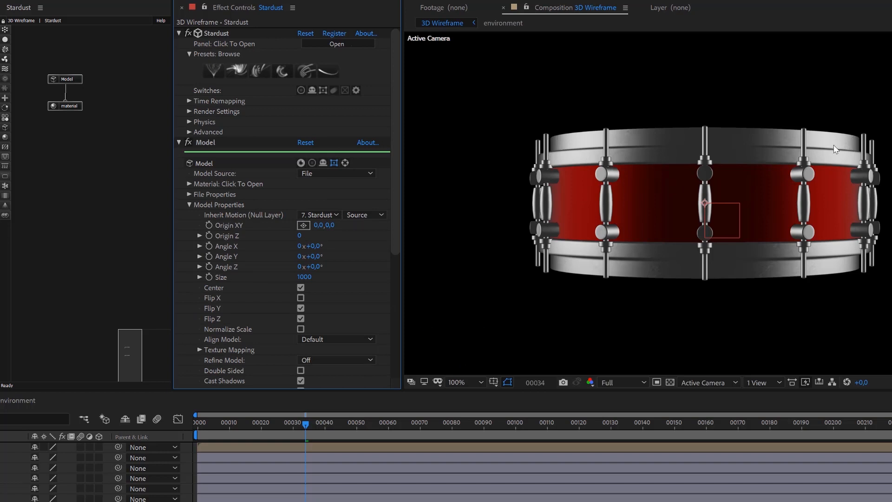
Switch the composition view to Custom View 1 and use the camera tool to bring the drum closer.
left_click(703, 383)
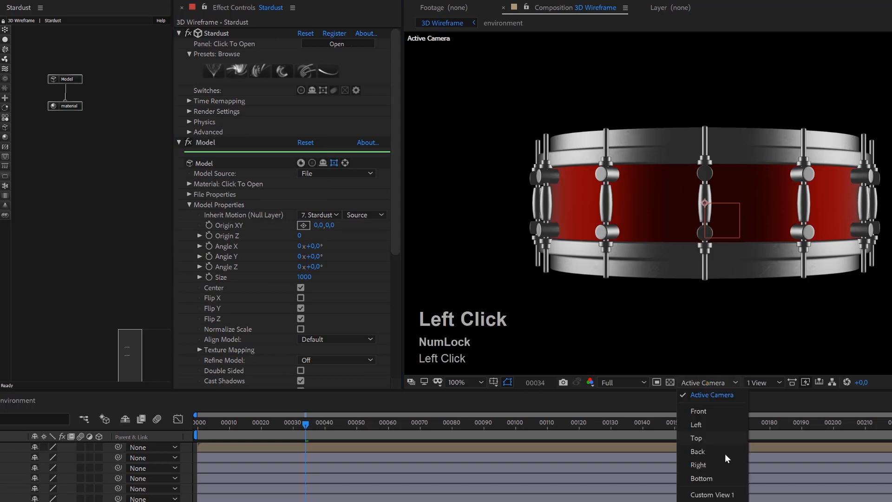
left_click(726, 495)
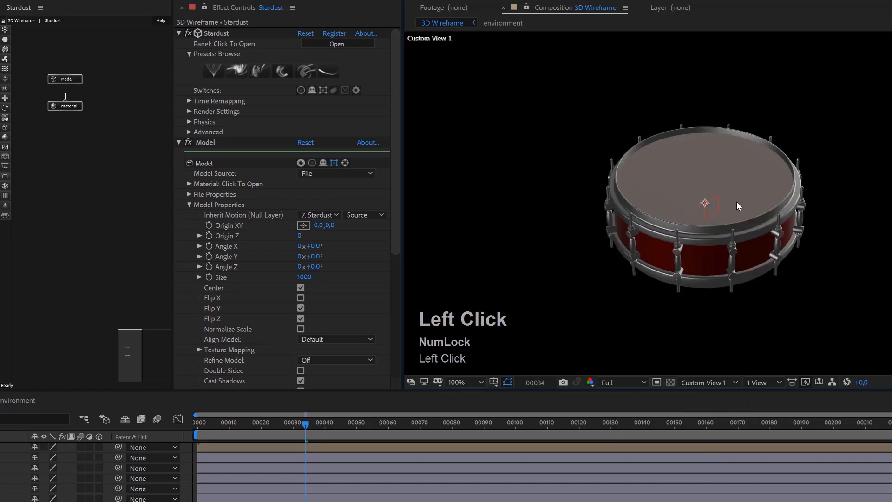
key("c")
key("c")
key("c")
key("c")
left_click_drag(738, 205, 823, 78)
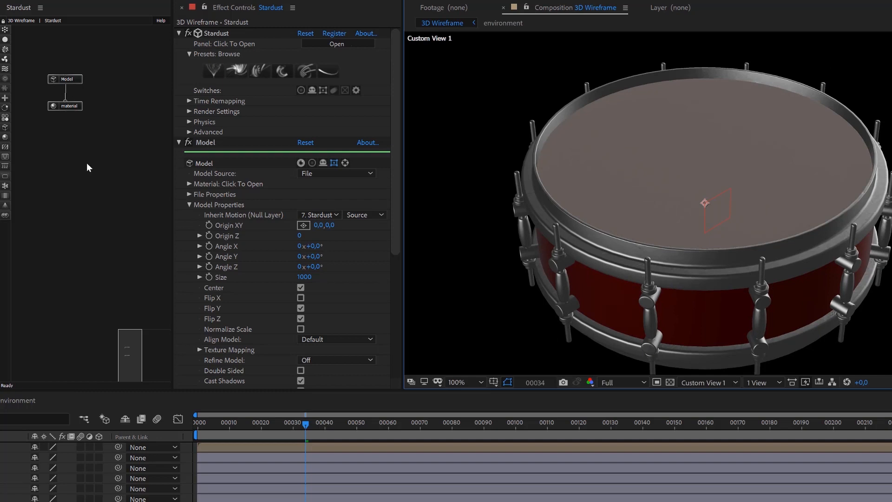
Add an Emitter node to the empty area of the Stardust node graph.
right_click(76, 137)
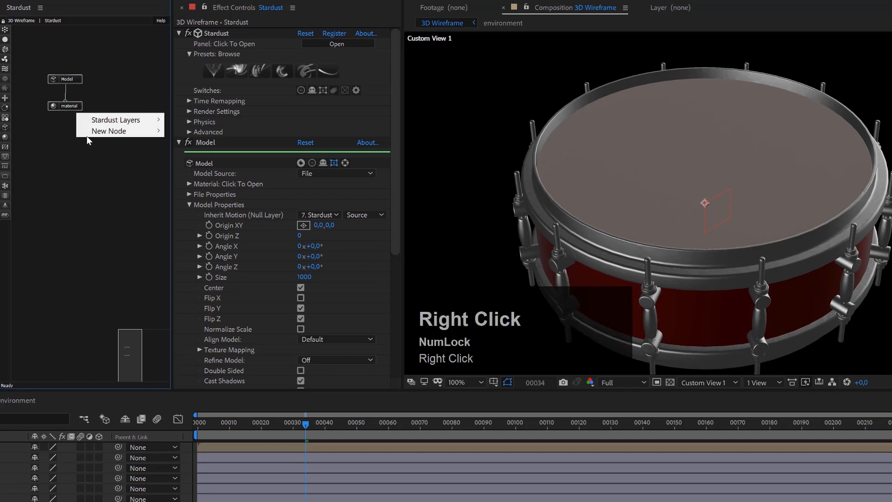
mouse_move(88, 132)
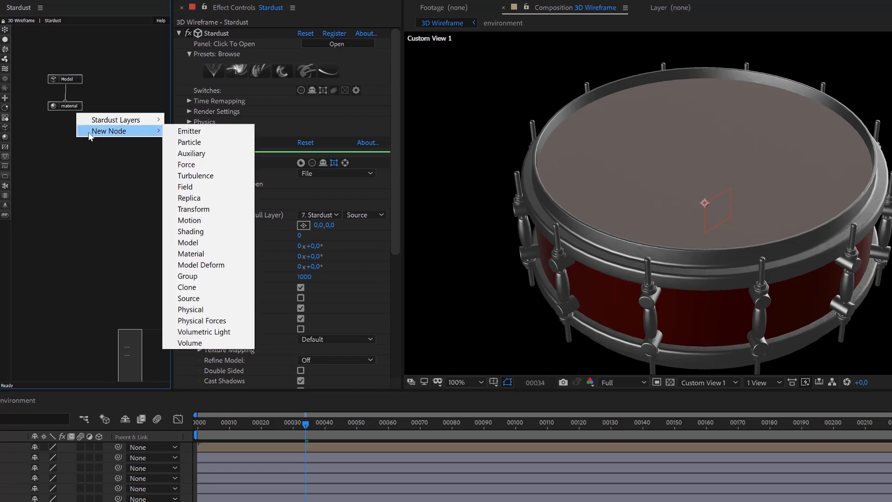
right_click(60, 174)
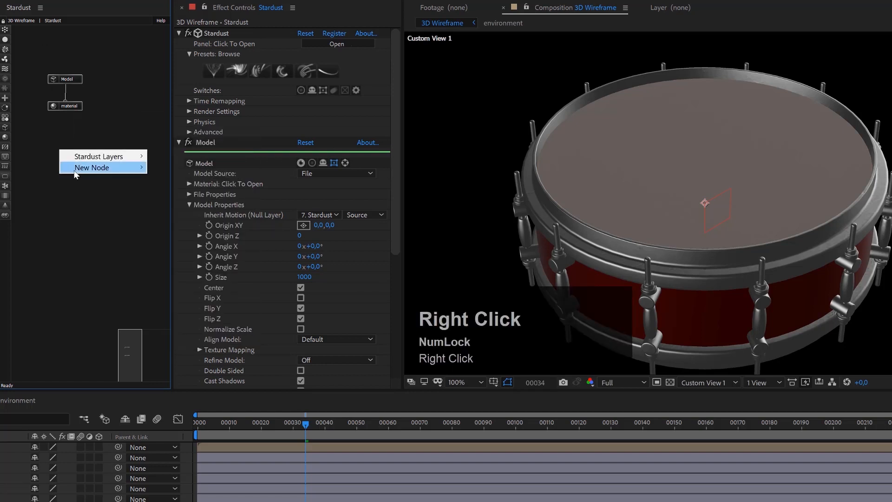
left_click(91, 168)
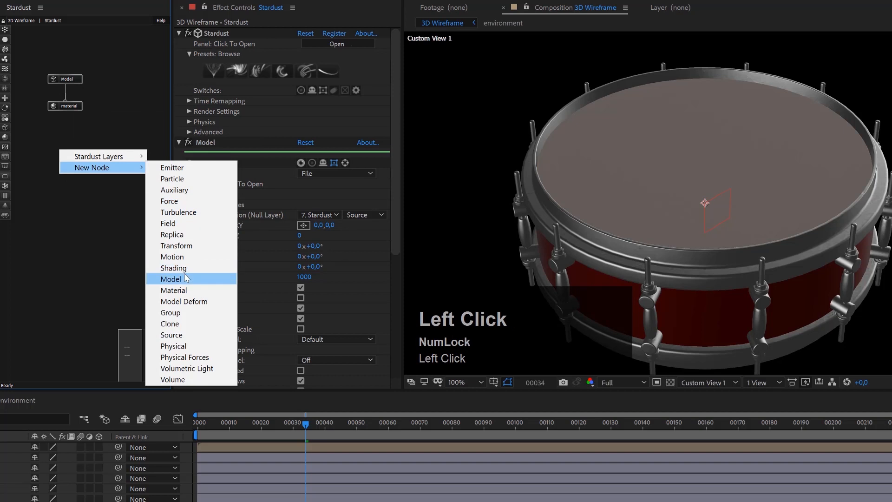
left_click(180, 168)
Add a Particle node and arrange it connected beneath the Emitter, next to the Model and material nodes.
right_click(79, 144)
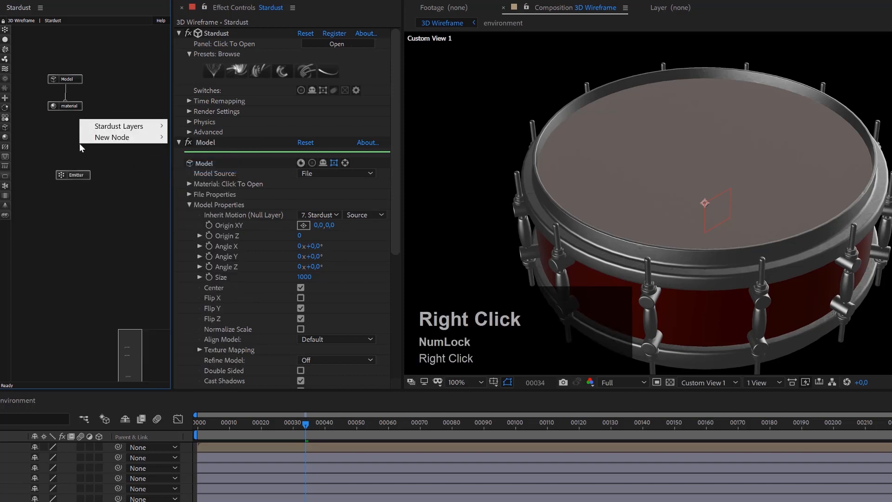
left_click(94, 137)
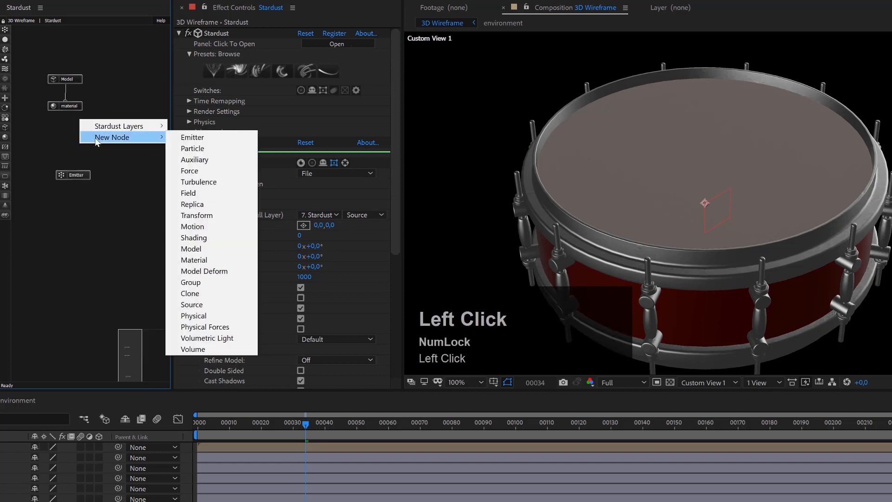
left_click(203, 148)
left_click_drag(81, 179, 117, 80)
left_click_drag(93, 144, 110, 100)
Set the new Emitter's type to Object.
left_click(114, 83)
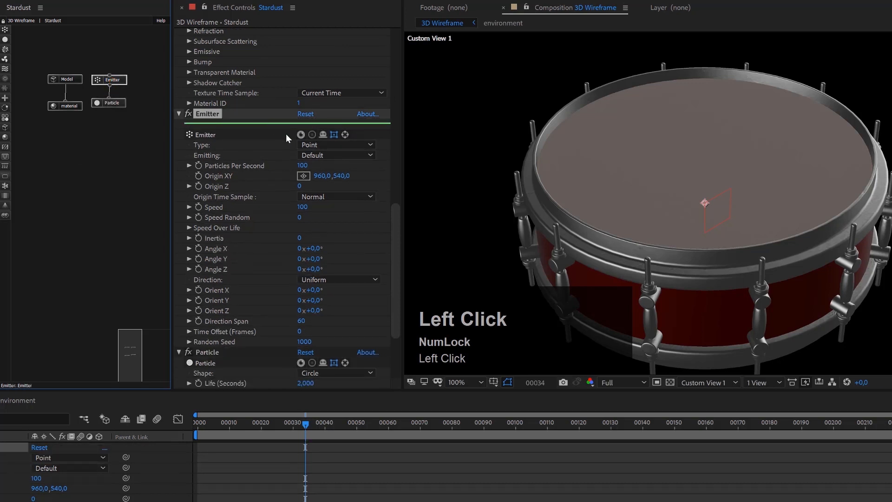
left_click(343, 143)
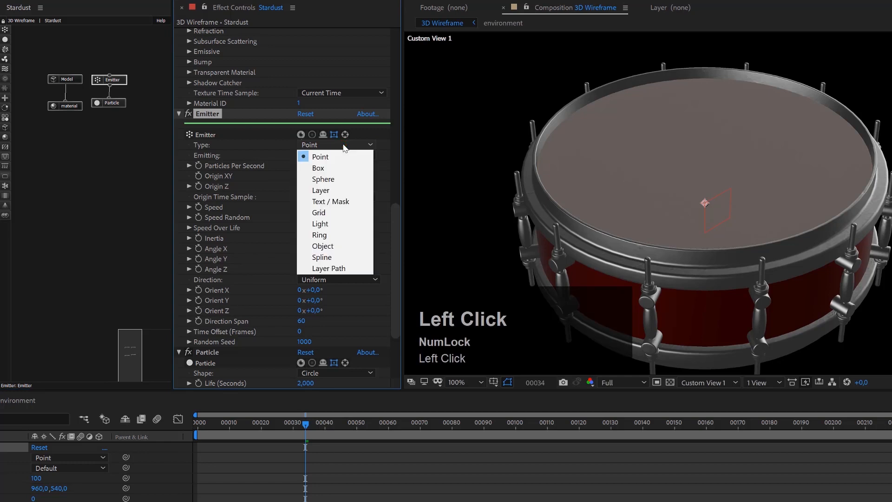
left_click(349, 244)
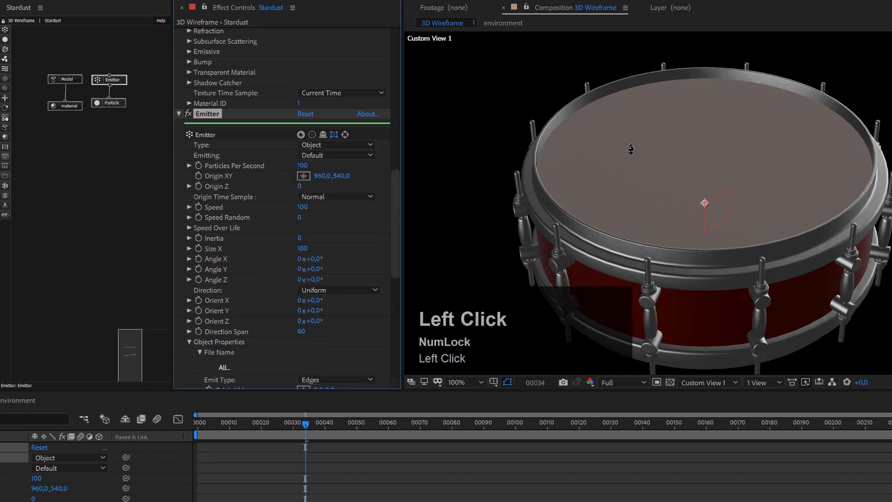
left_click(885, 260)
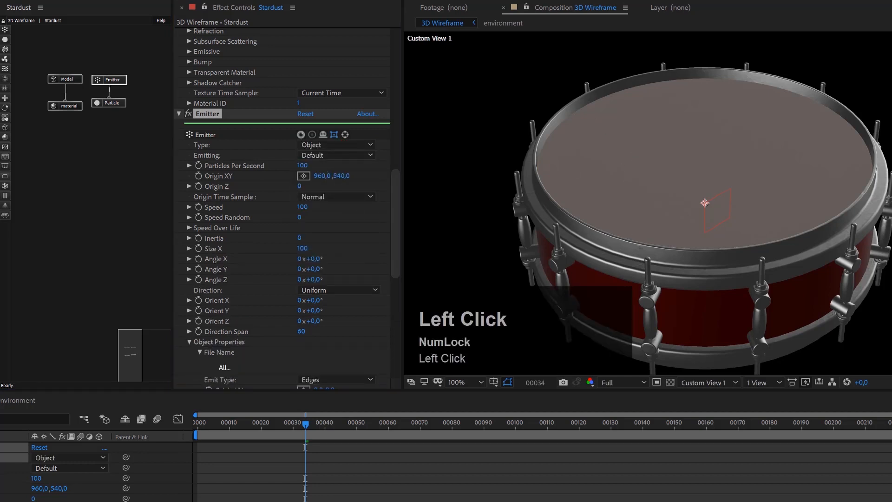
Make the Emitter emit Once and set its Speed to 0.
left_click(321, 155)
left_click(320, 177)
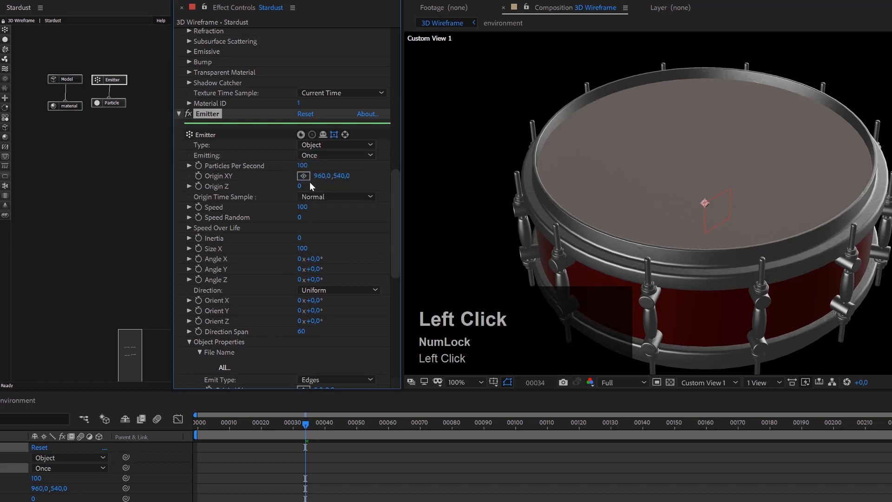
left_click(303, 207)
type("0")
left_click(331, 210)
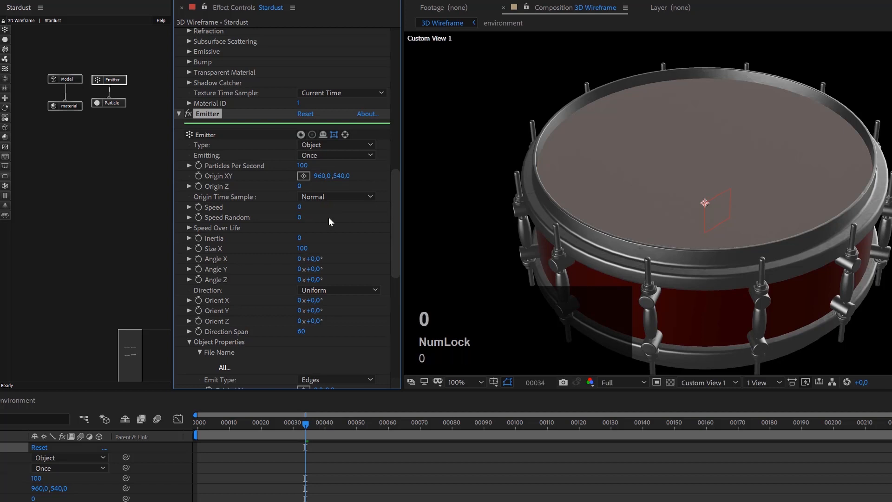
scroll(328, 222, "down", 2)
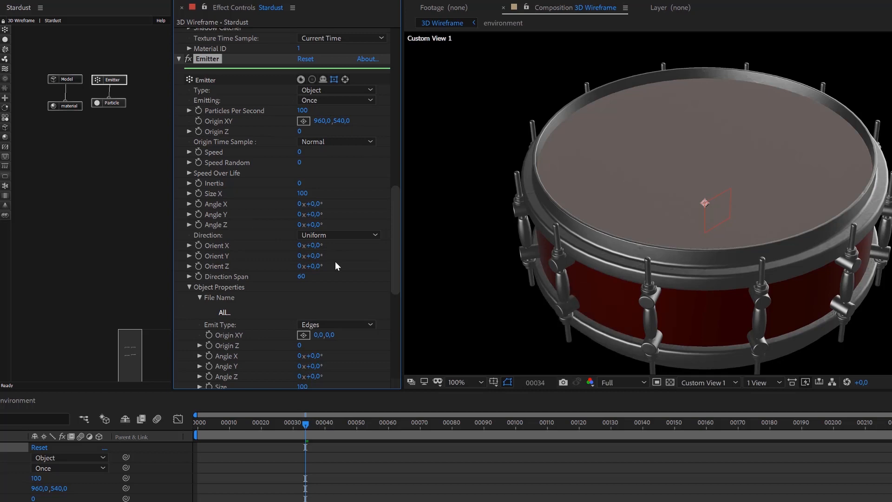
scroll(335, 261, "down", 2)
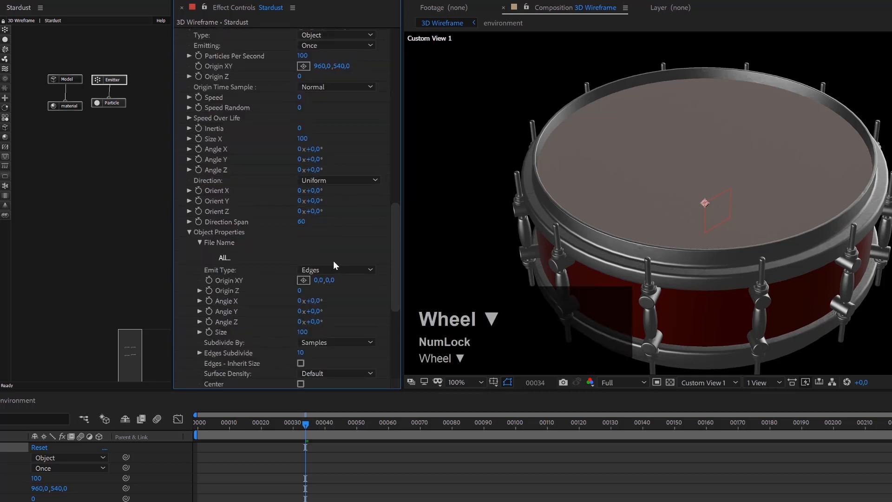
left_click(224, 258)
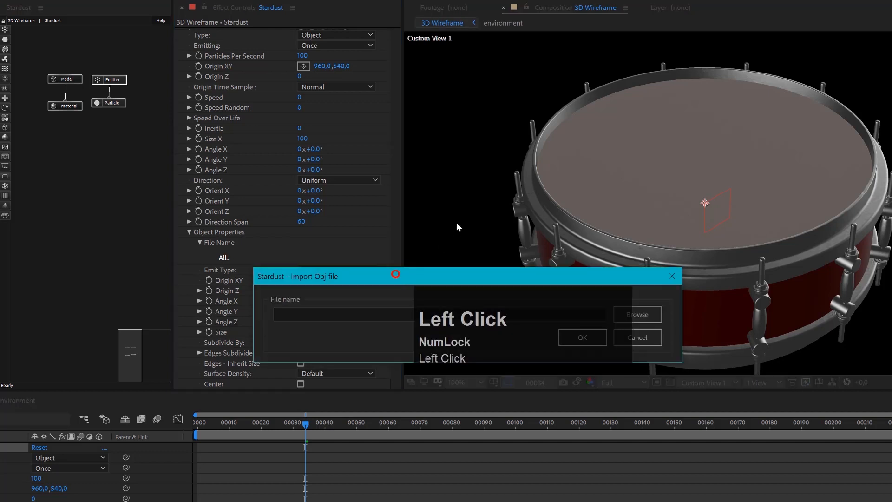
left_click_drag(457, 226, 461, 182)
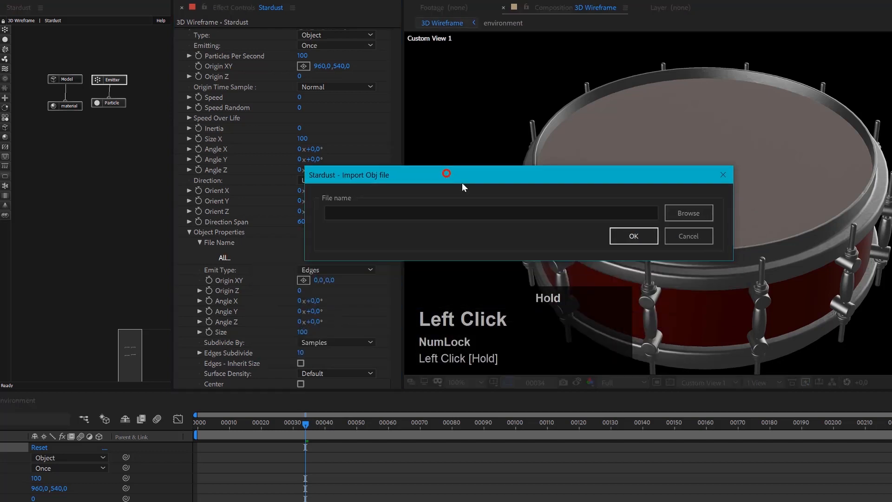
left_click(695, 237)
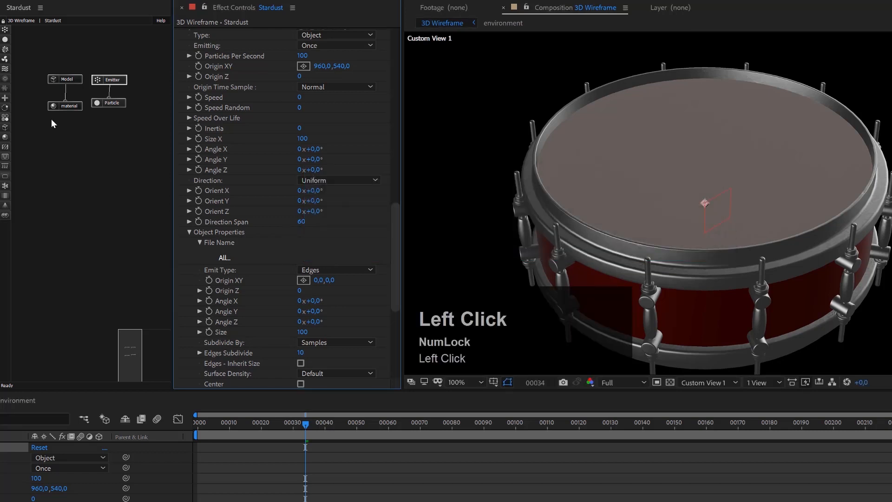
Connect the drum's Model node to the Emitter so the particles are emitted from that model.
left_click(75, 82)
left_click_drag(75, 82, 112, 85)
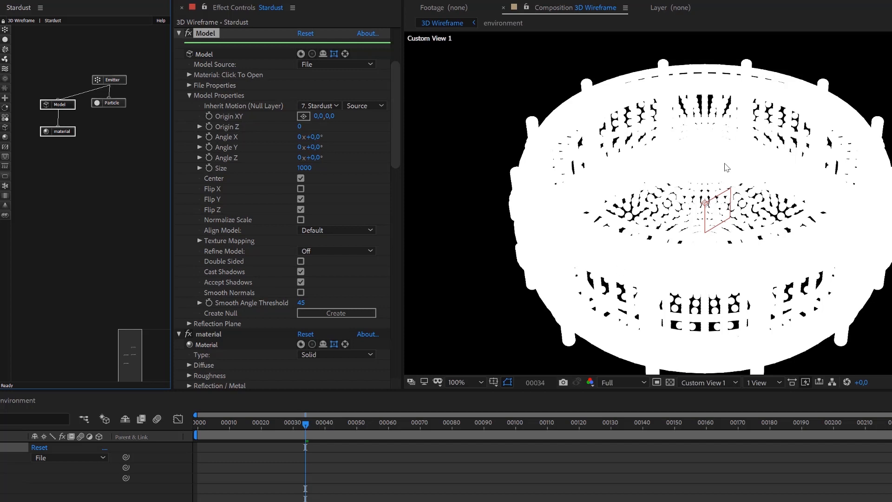
Set the Particle node's life to 10 seconds.
left_click(104, 104)
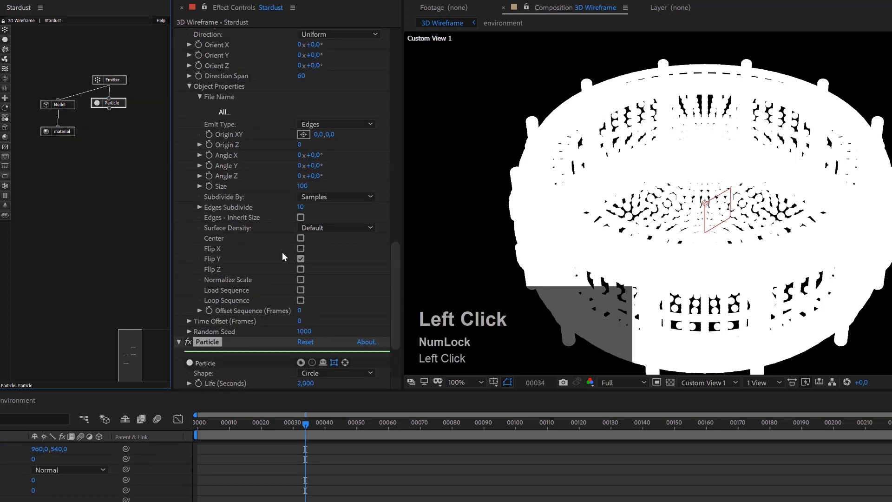
scroll(281, 260, "down", 3)
left_click(309, 301)
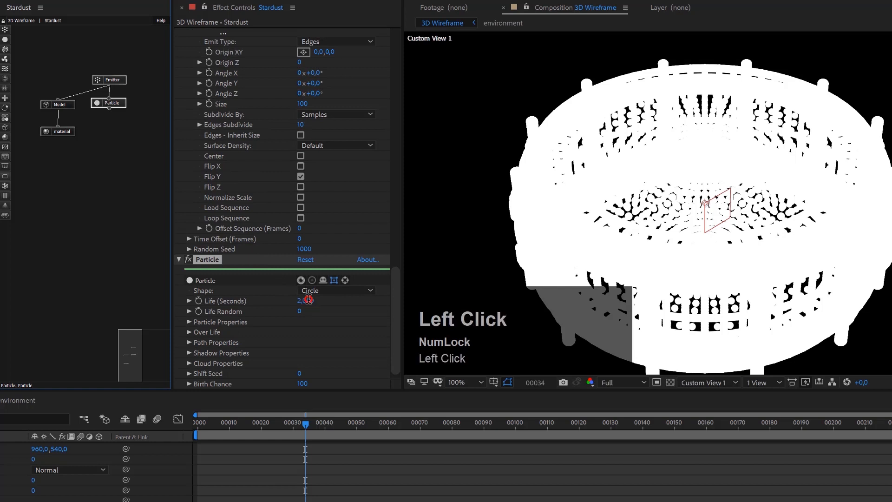
type("10")
key("Return")
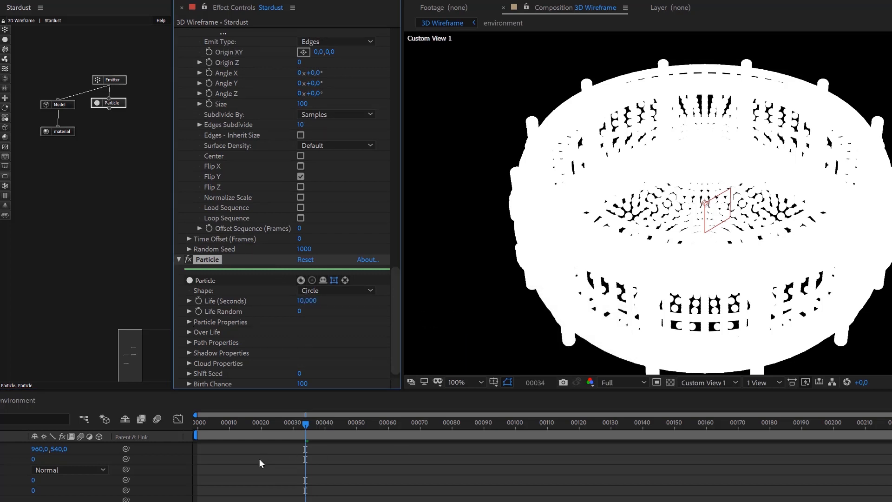
Set the particle size to 1 pixel in the Particle Properties.
left_click(188, 322)
left_click(302, 270)
type("1")
left_click(333, 277)
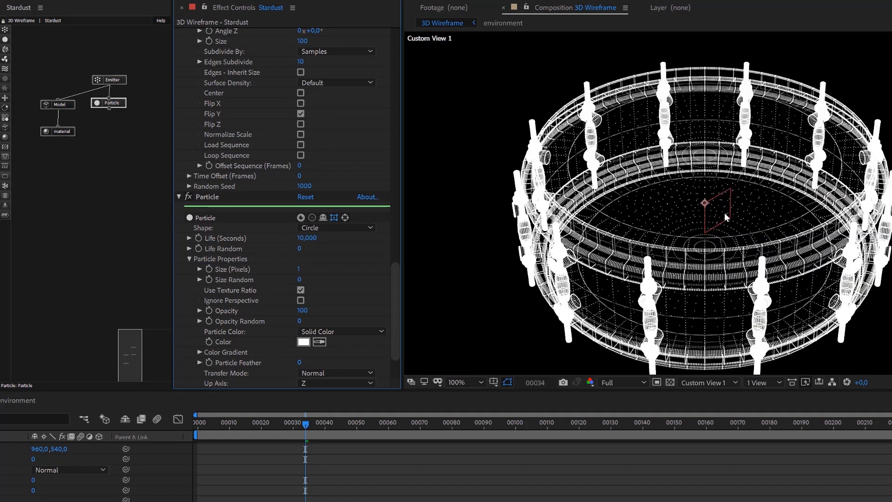
Set the Emitter's Edges Subdivide to 0 in its Object Properties.
scroll(724, 213, "up", 2)
scroll(723, 213, "down", 2)
scroll(724, 212, "up", 2)
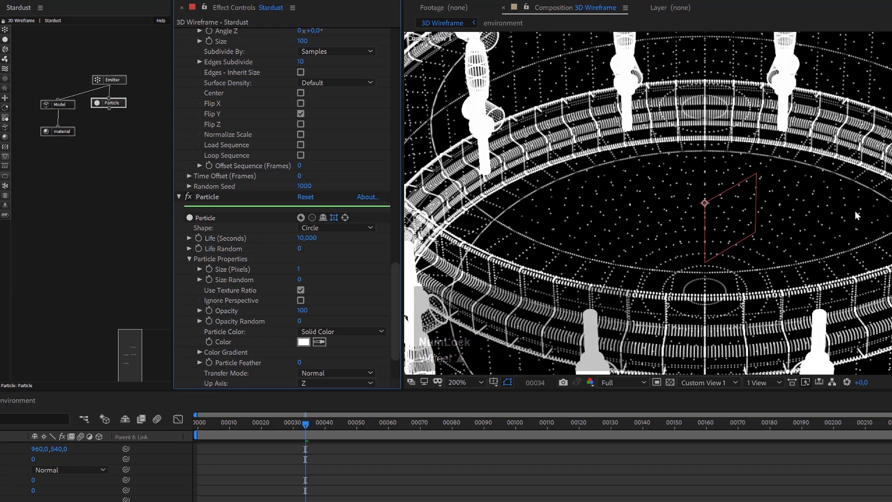
scroll(731, 241, "down", 1)
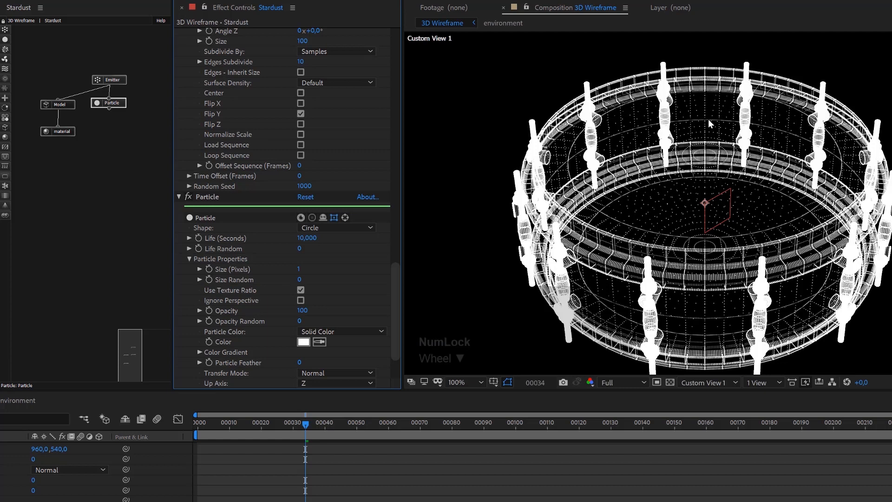
scroll(708, 119, "up", 1)
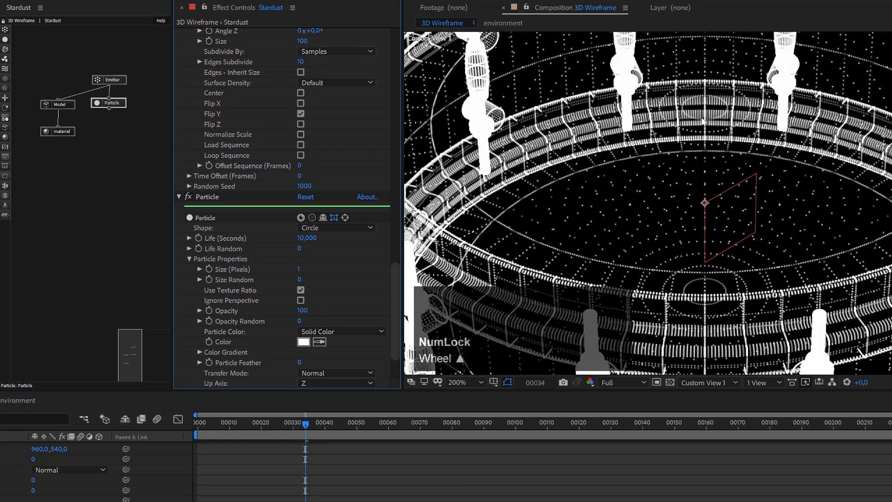
left_click(107, 83)
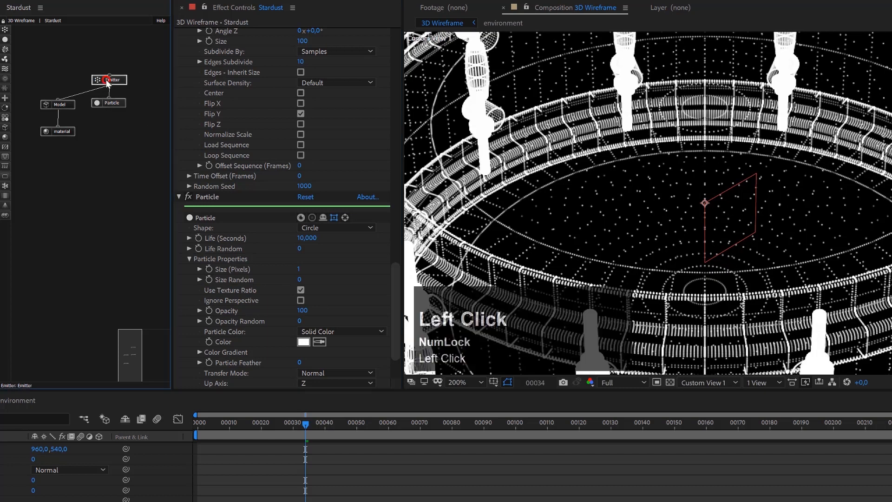
scroll(302, 240, "down", 2)
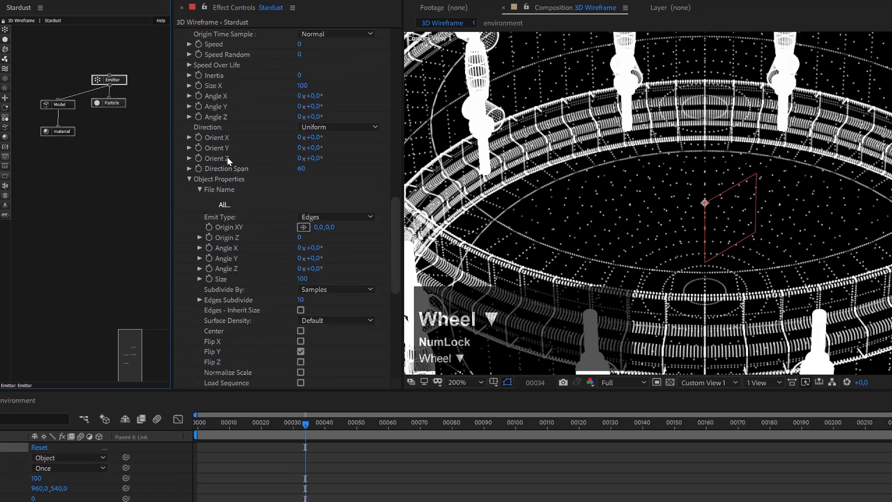
left_click(300, 301)
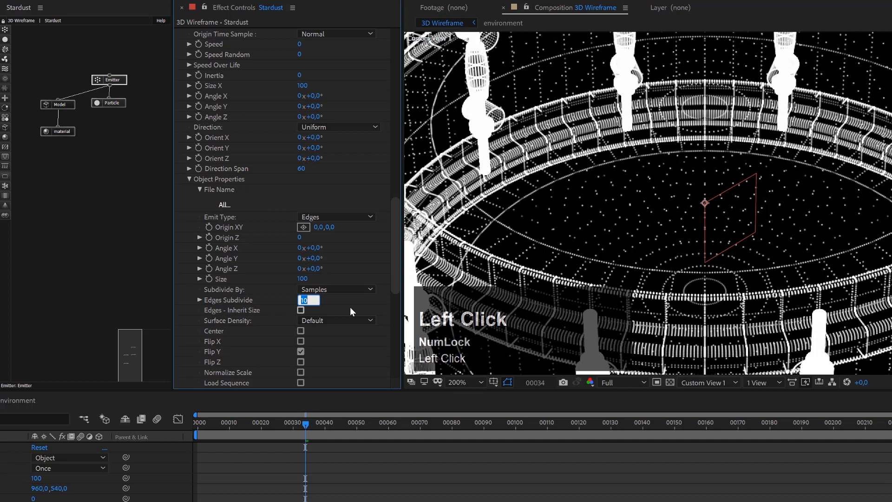
type("0")
key("Return")
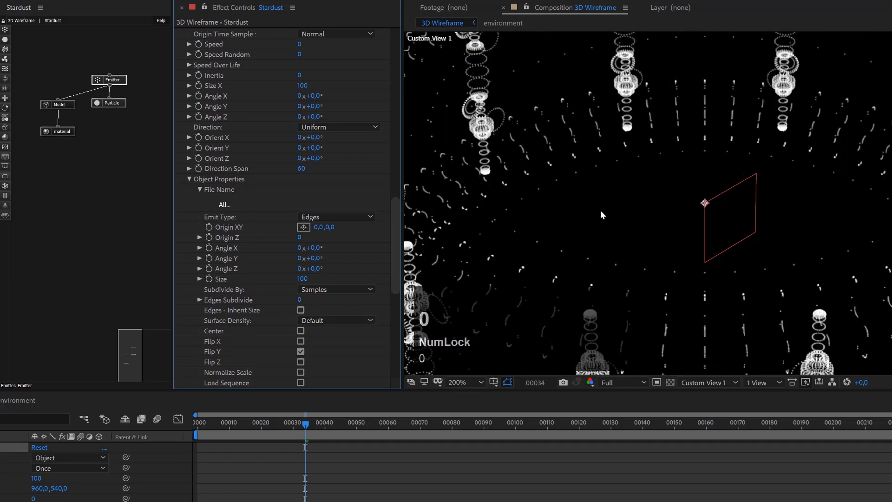
Raise the Emitter's Edges Subdivide to 25.
scroll(601, 211, "down", 2)
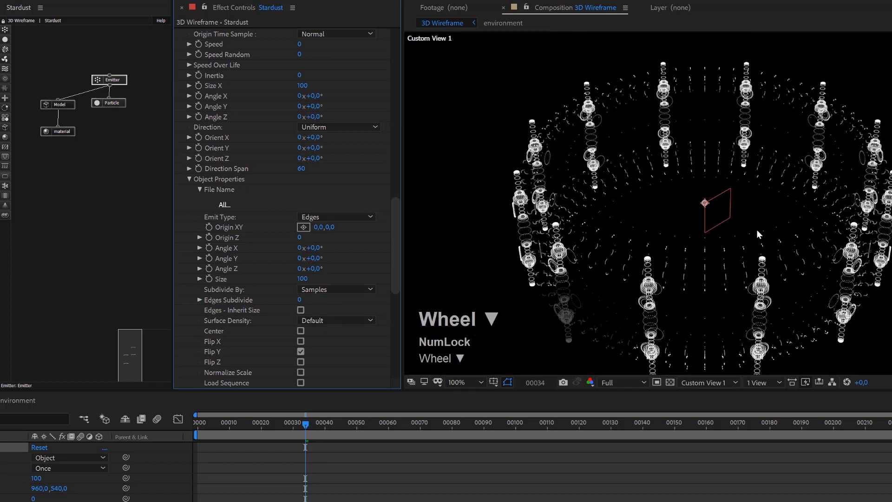
left_click(299, 301)
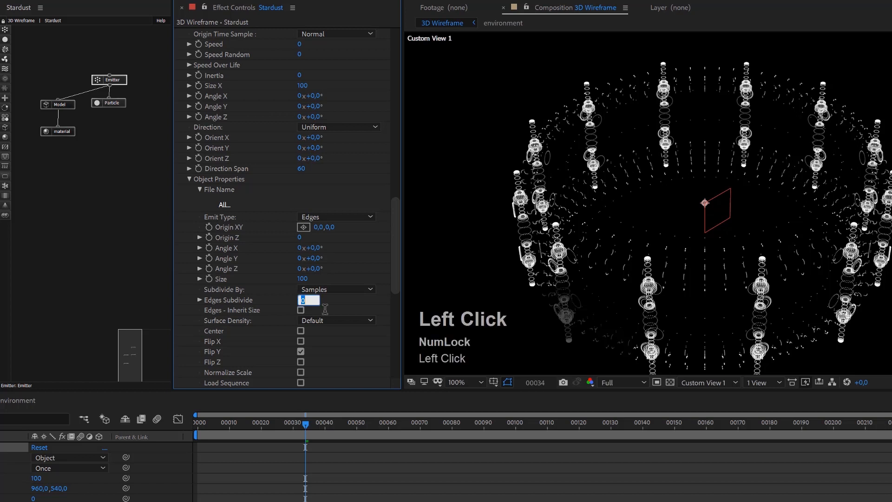
type("25")
key("Return")
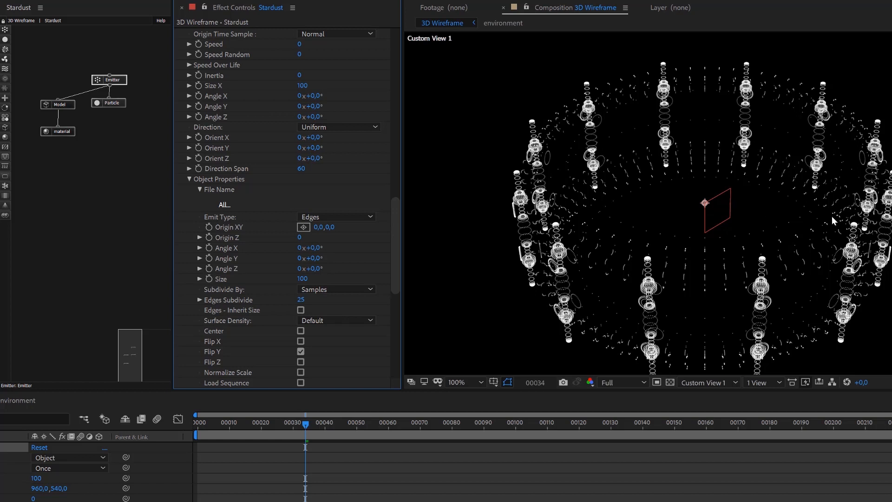
Return the Emitter's Edges Subdivide to 0.
scroll(700, 185, "up", 2)
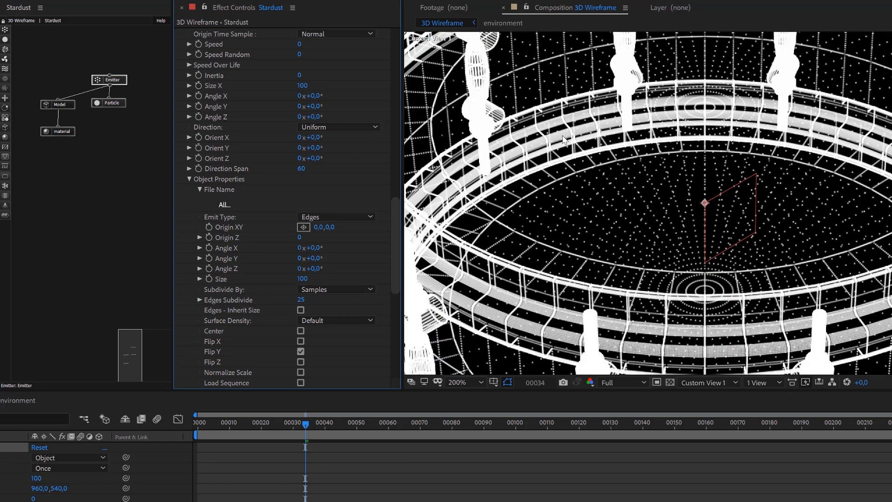
scroll(666, 235, "down", 2)
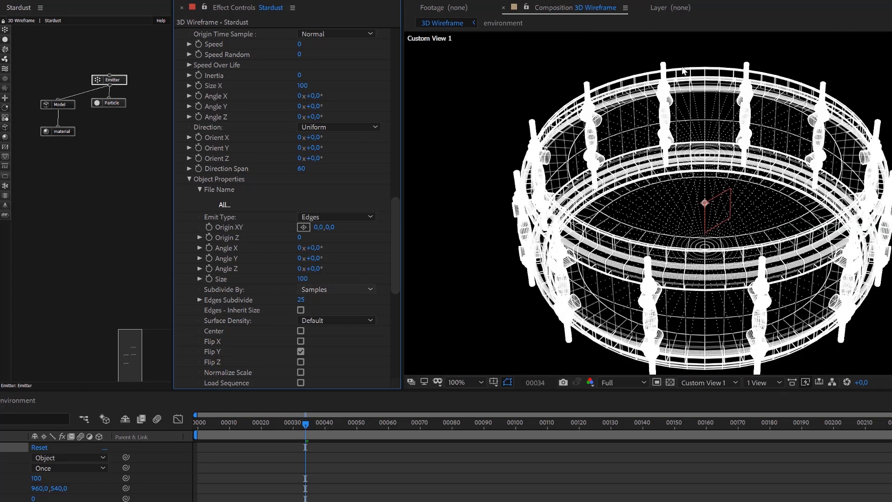
left_click(300, 300)
type("0")
key("Return")
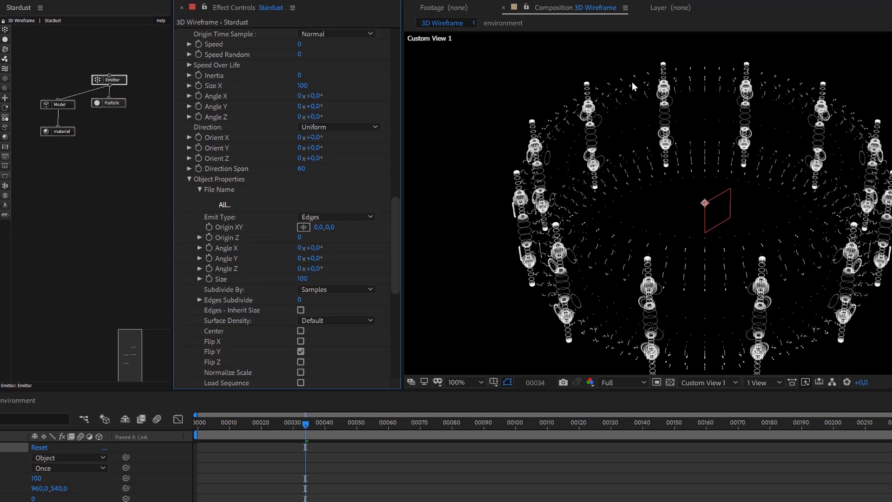
Set the Particle node's Shape to Model.
left_click(113, 102)
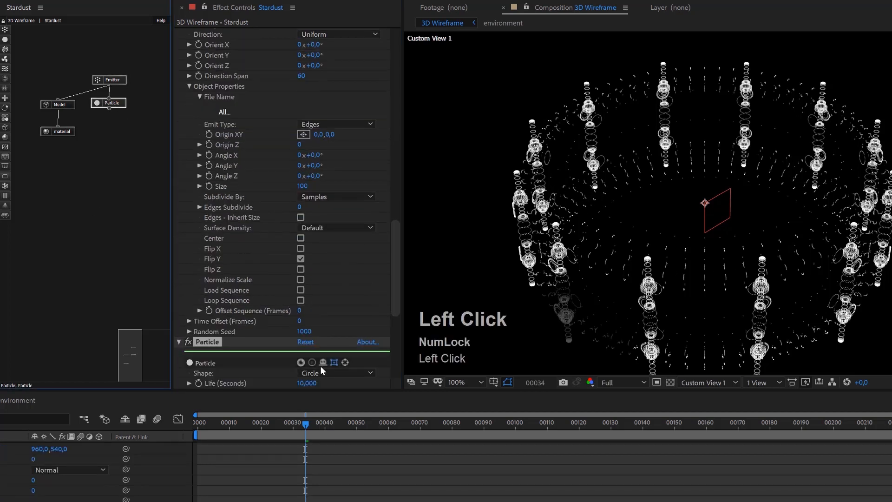
left_click(328, 373)
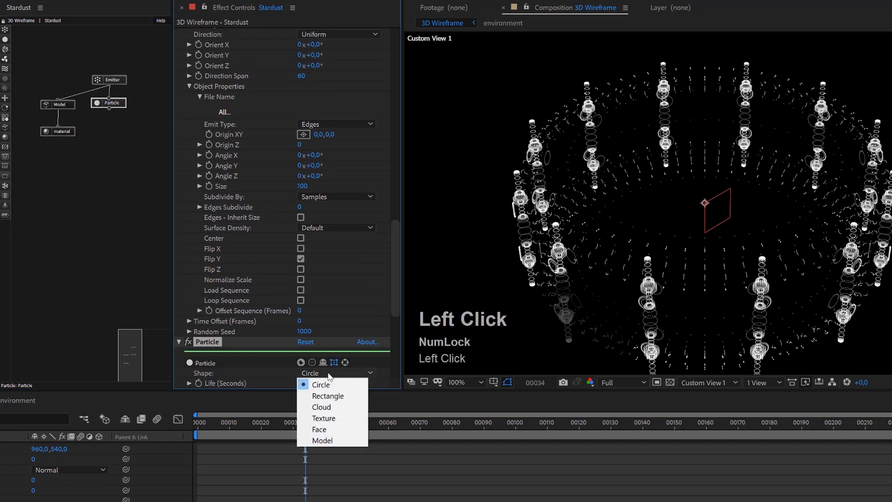
left_click(323, 440)
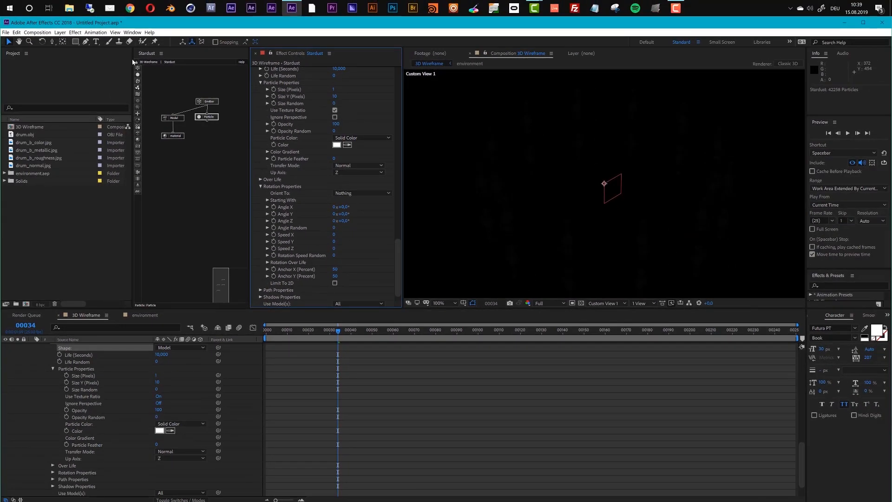
Add a new light layer of type Point to the 3D Wireframe composition.
left_click(61, 33)
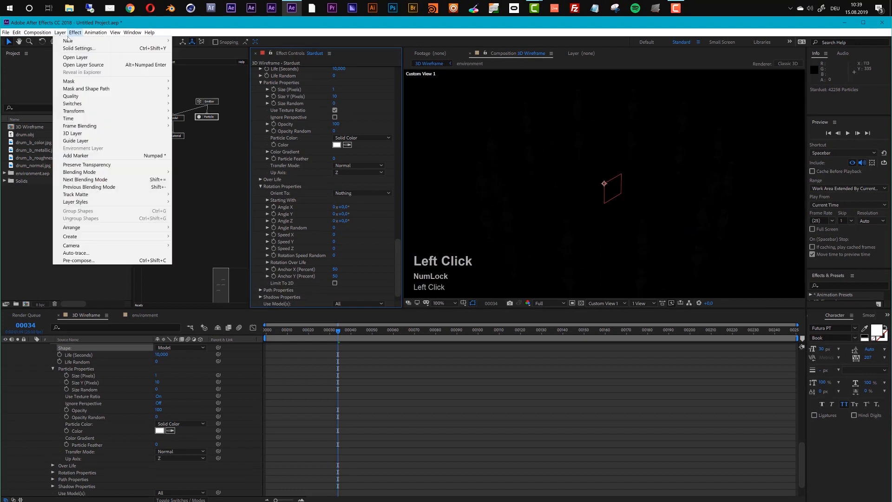
mouse_move(116, 41)
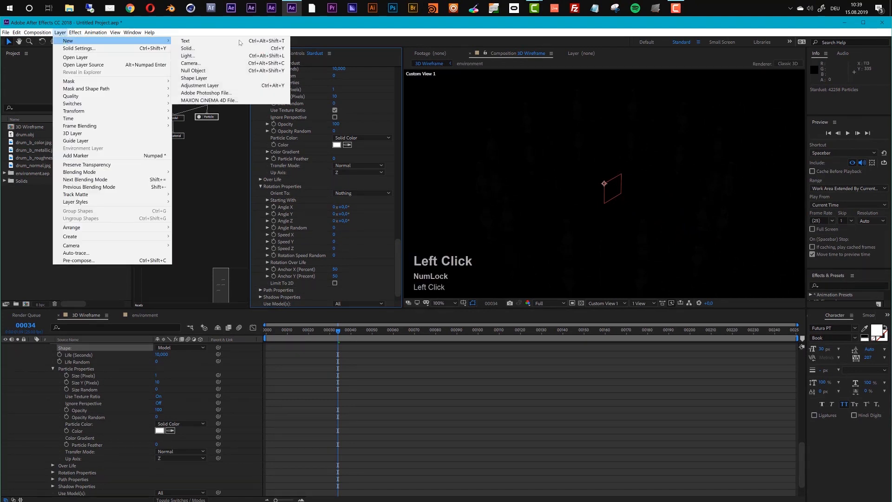
left_click(196, 60)
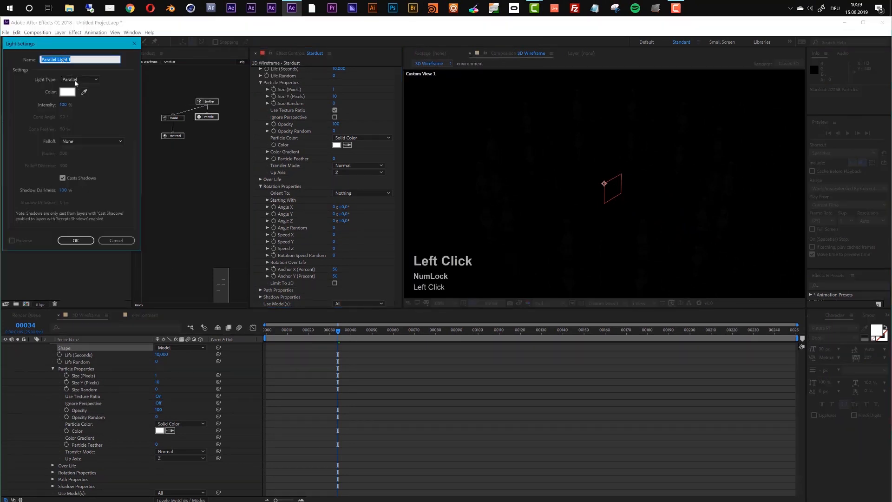
left_click(77, 82)
left_click(73, 106)
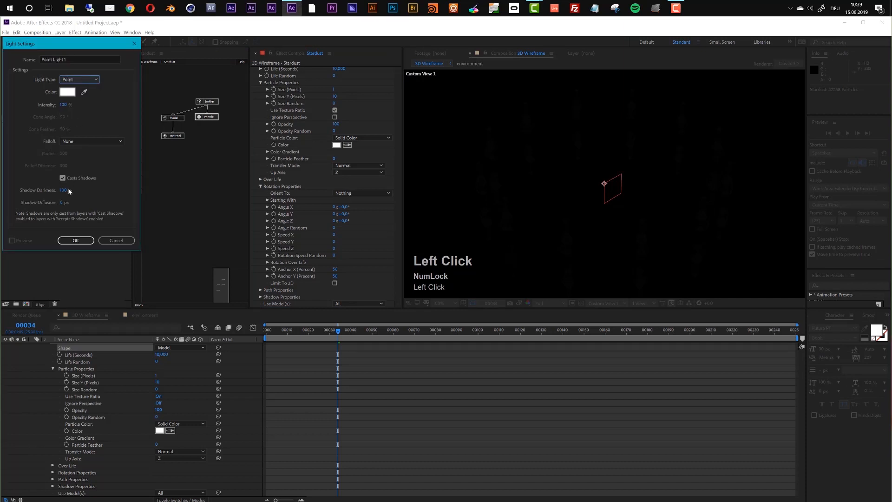
left_click(73, 240)
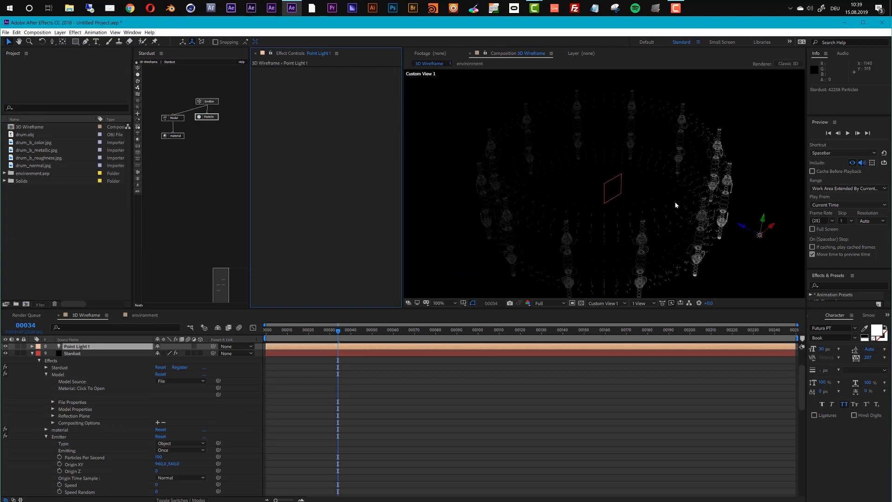
scroll(711, 205, "up", 2)
scroll(706, 210, "down", 2)
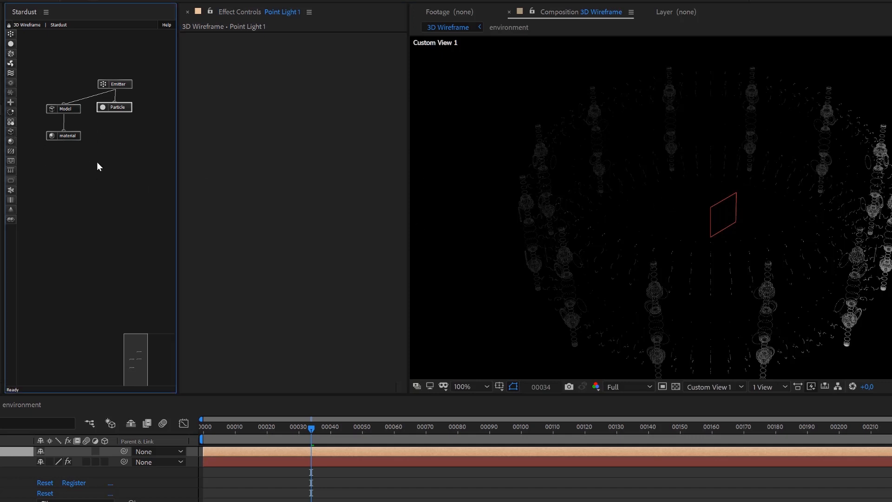
Create a new Model node in the Stardust graph and connect it beneath the Particle node.
right_click(98, 139)
left_click(128, 156)
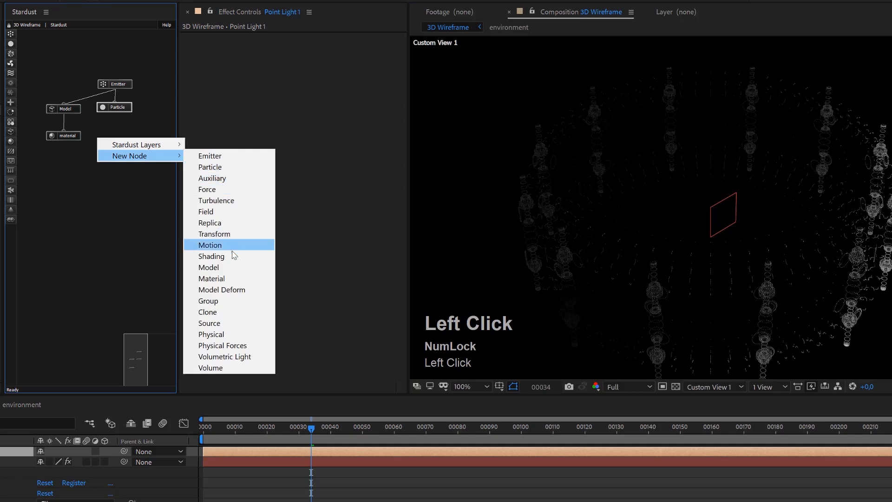
left_click(226, 267)
left_click_drag(116, 162, 114, 113)
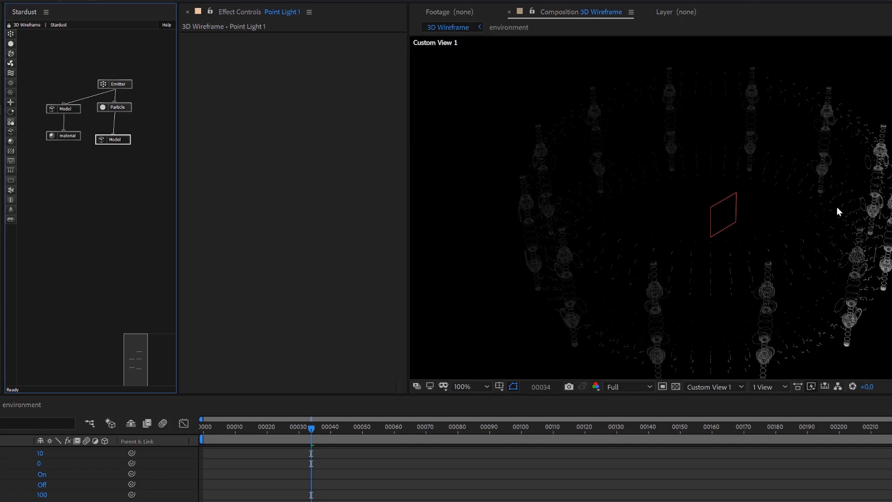
Set the Model Source of the Model node under Particle to Primitive.
left_click(113, 139)
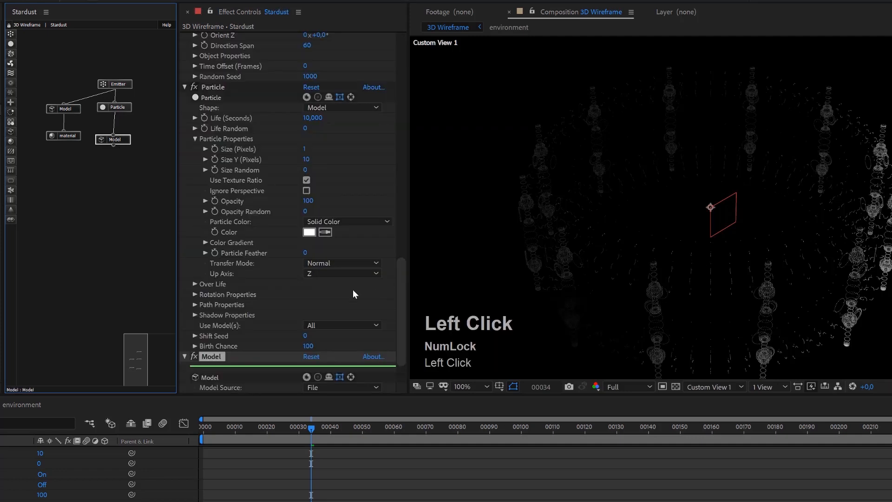
scroll(353, 291, "down", 3)
left_click(332, 335)
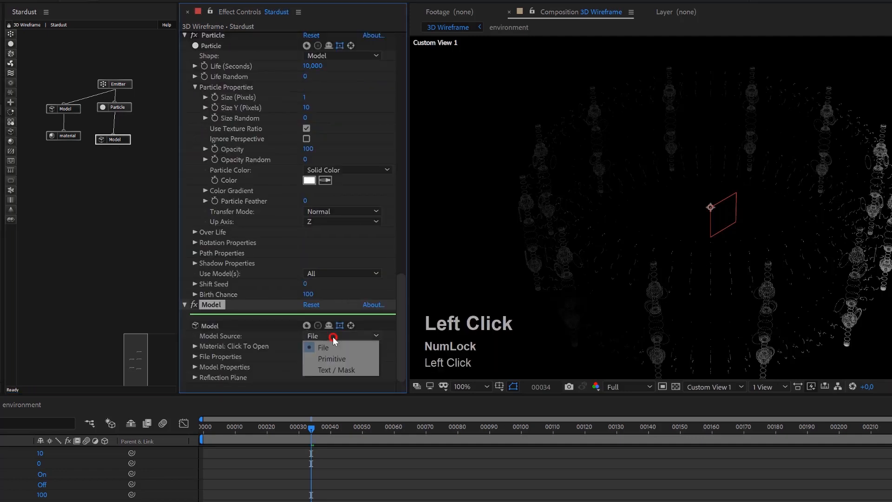
left_click(343, 361)
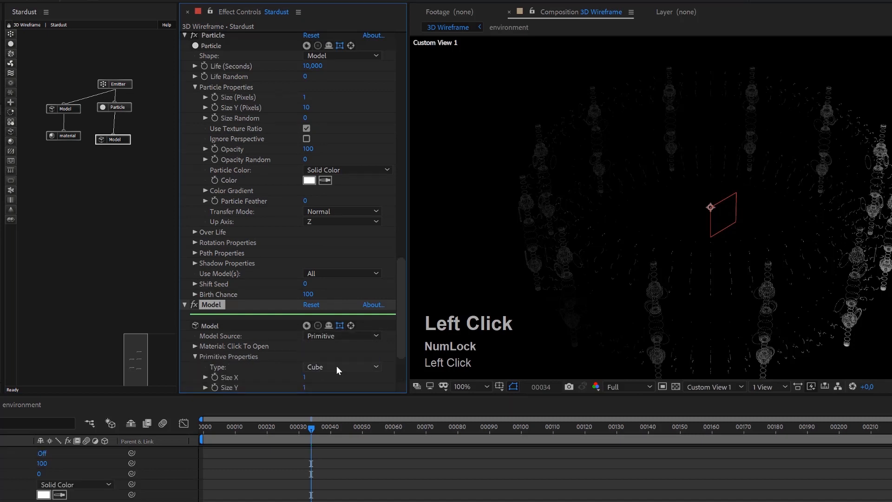
left_click_drag(400, 312, 399, 345)
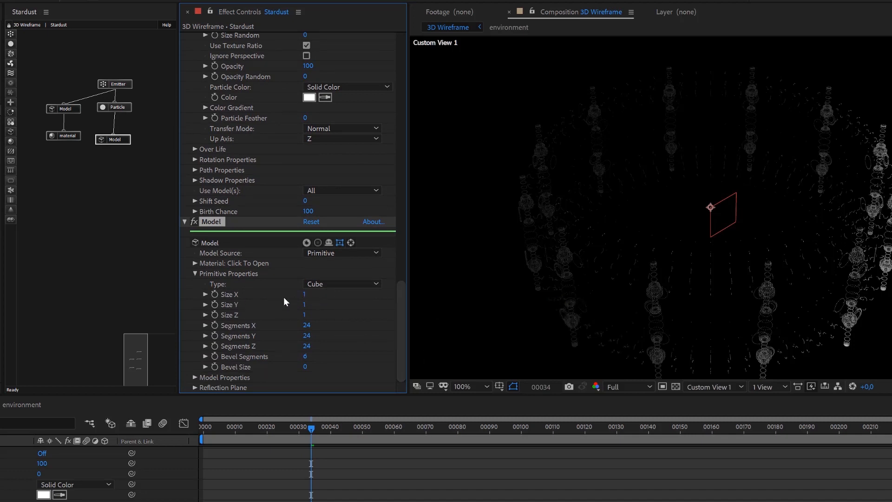
Set the cube primitive's Segments X, Y and Z to 1.
left_click(306, 327)
type("1")
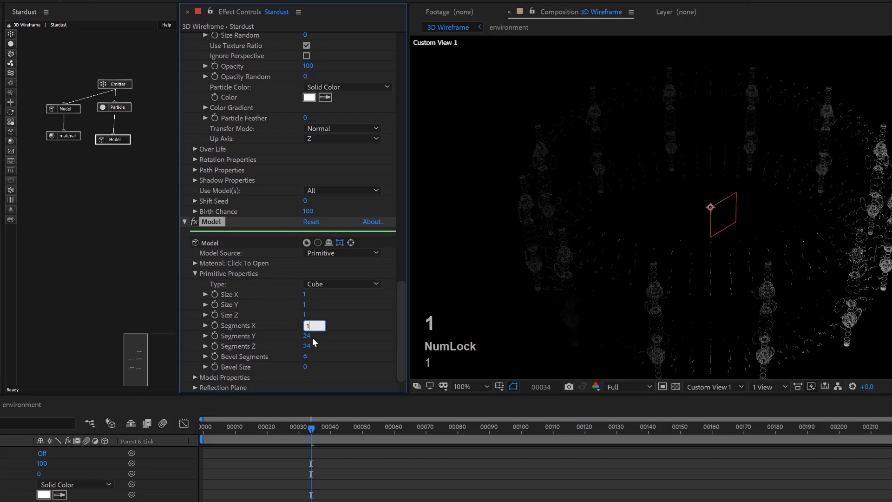
key("Tab")
type("1")
left_click(311, 344)
left_click(309, 346)
type("1")
left_click(342, 350)
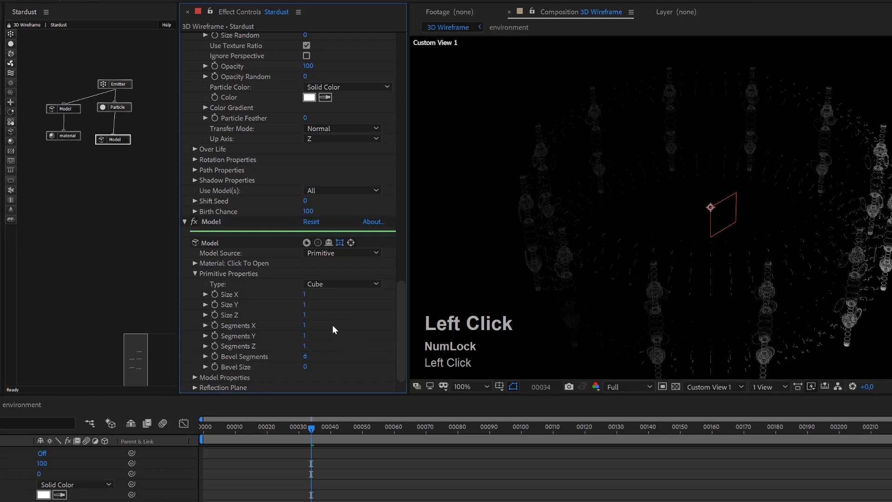
Set the cube primitive's Size X, Y and Z to 5 and examine the cubes in the view.
left_click(304, 295)
type("5")
key("Tab")
type("5")
key("Tab")
type("5")
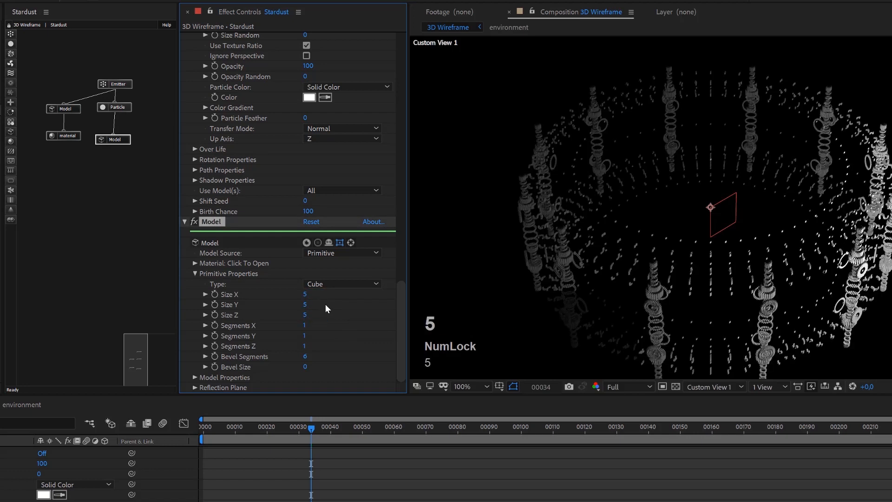
scroll(850, 245, "up", 2)
left_click(878, 265)
left_click_drag(817, 207, 780, 138)
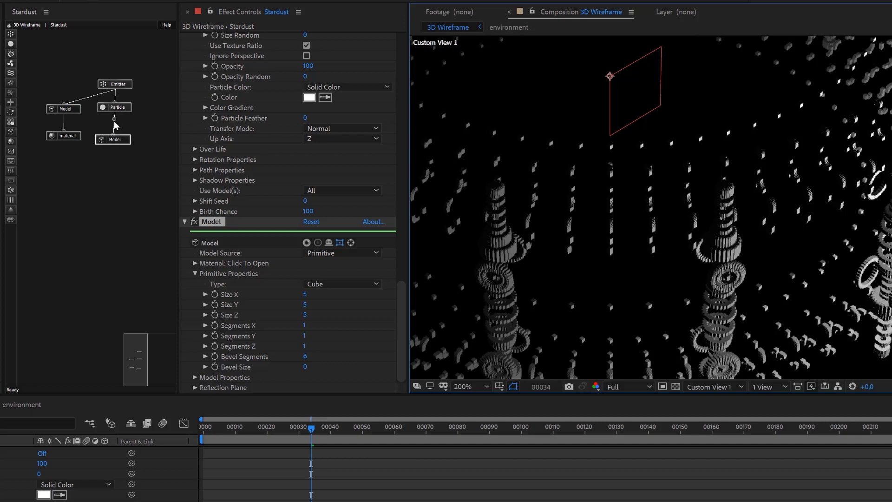
Disable the Emitter node and detach the cube's Model node from the Particle node.
left_click(118, 85)
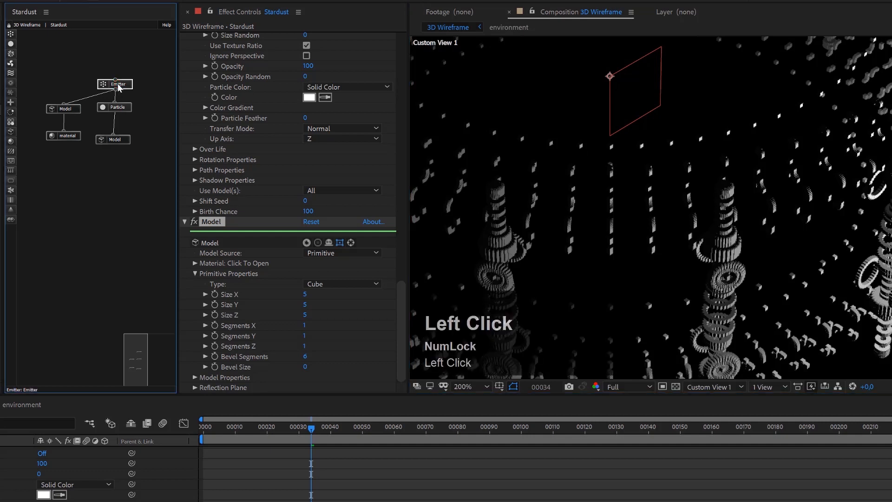
right_click(120, 82)
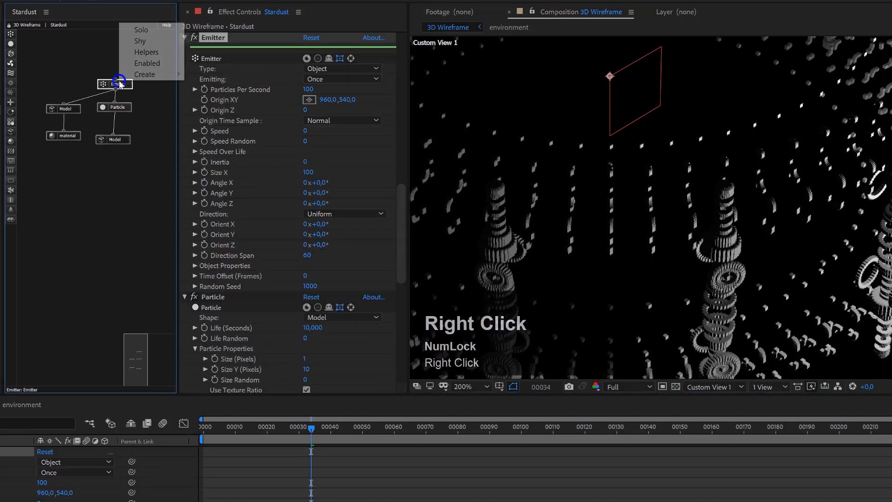
left_click(143, 63)
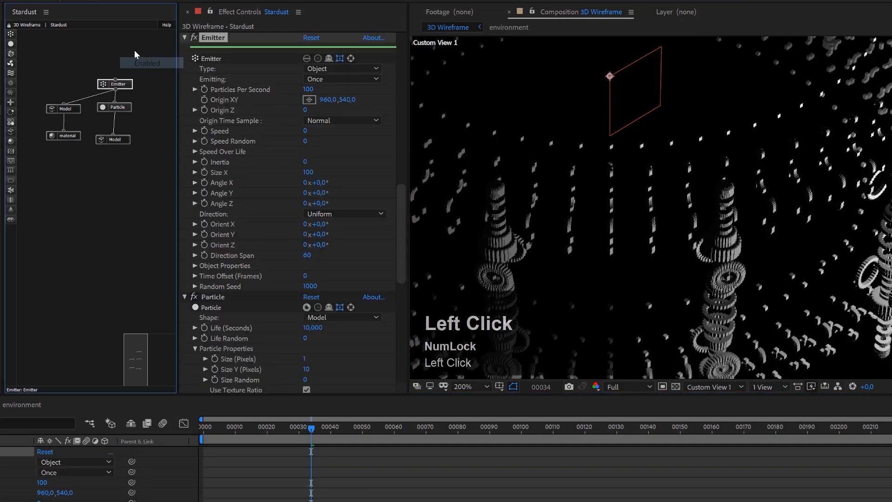
left_click(114, 124)
left_click_drag(119, 136, 117, 175)
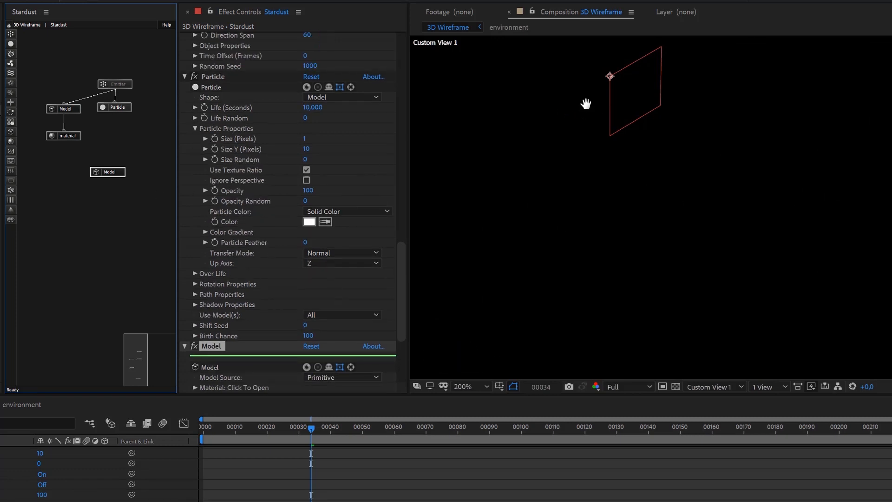
Set the detached cube's Size X, Y and Z to 50.
left_click_drag(586, 104, 647, 194)
scroll(700, 179, "down", 4)
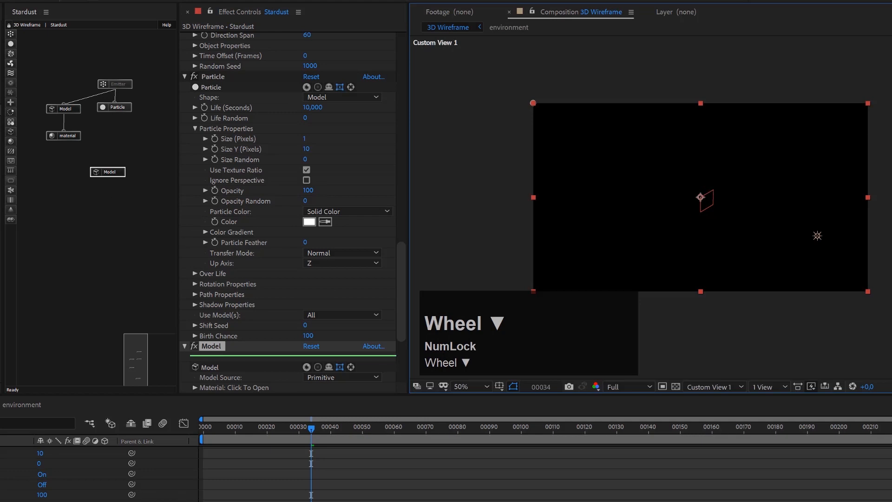
left_click(116, 172)
scroll(325, 298, "down", 3)
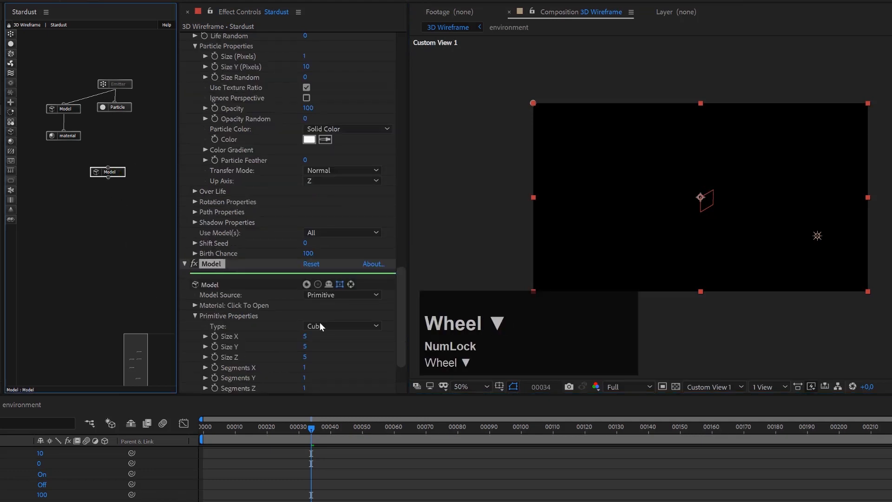
scroll(318, 330, "down", 1)
left_click(305, 309)
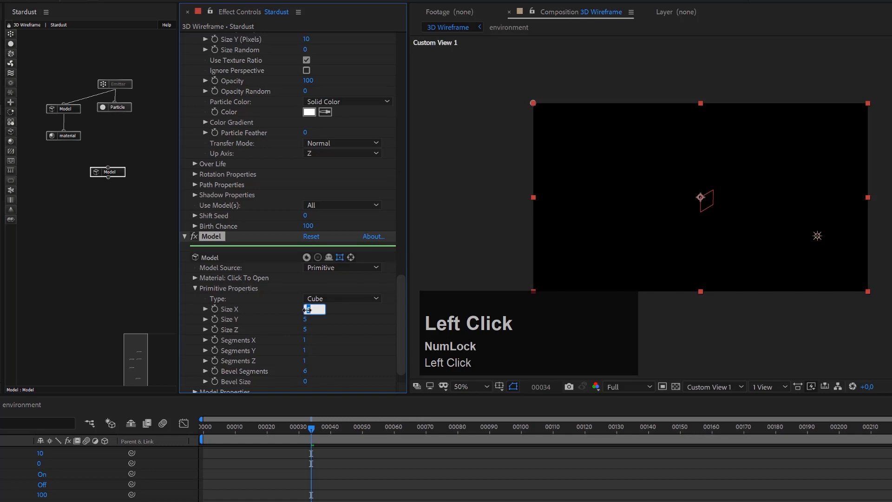
type("50")
key("Tab")
type("50")
key("Tab")
type("50")
key("Return")
Turn on the transparency grid behind the cube in the composition view.
scroll(738, 186, "up", 2)
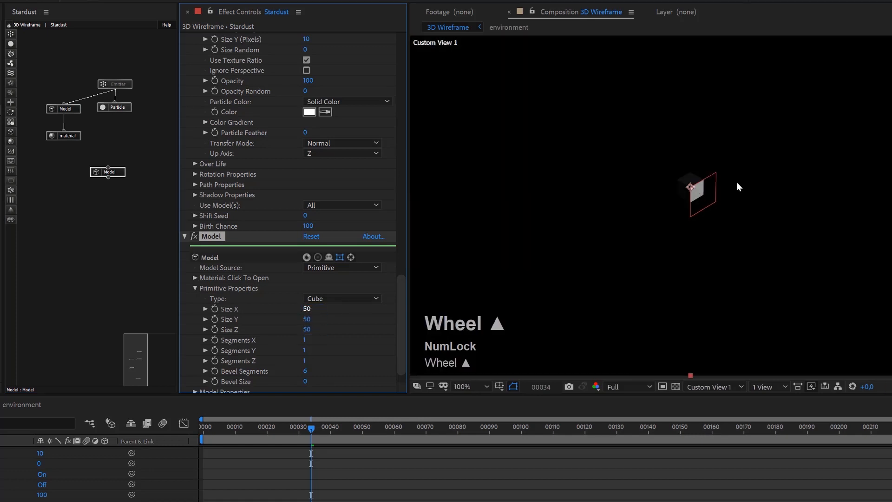
scroll(694, 197, "up", 2)
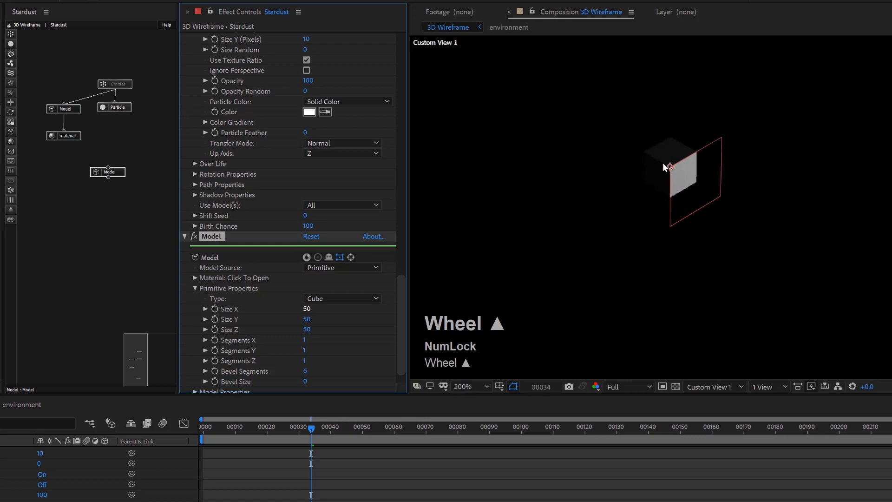
left_click(675, 386)
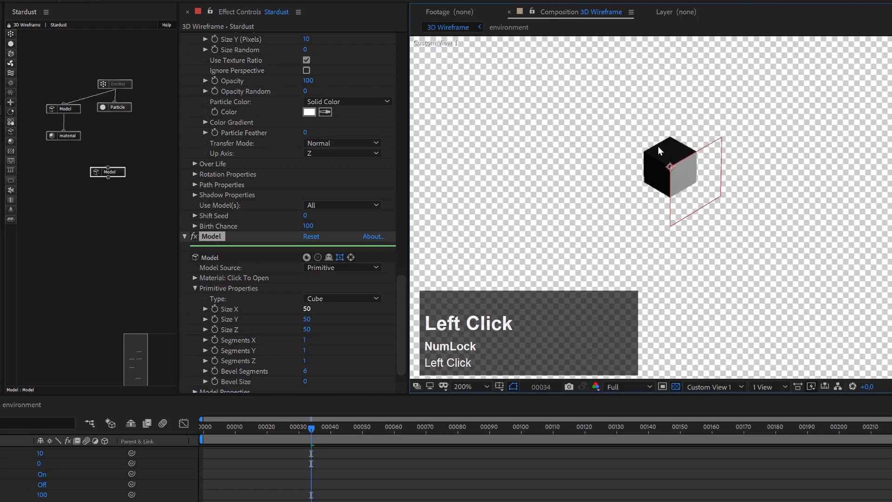
scroll(681, 158, "down", 4)
scroll(710, 184, "up", 2)
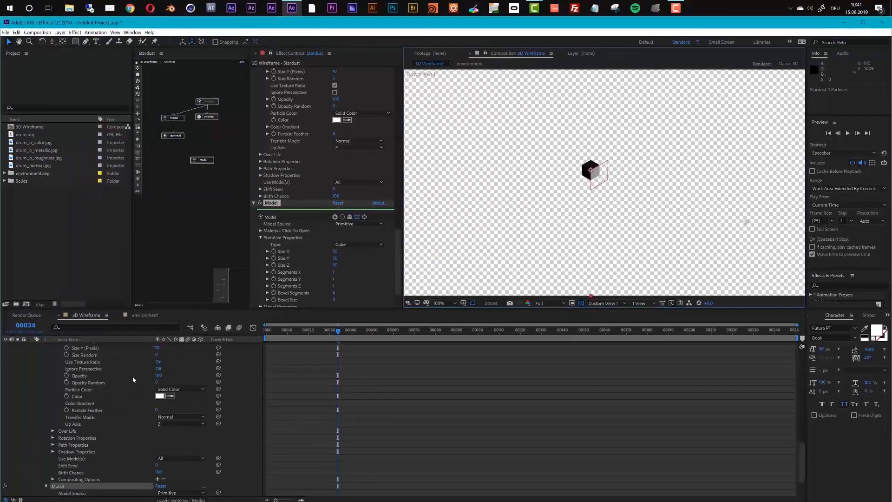
Select the Stardust Null layer and examine its axes against the cube.
scroll(104, 411, "up", 5)
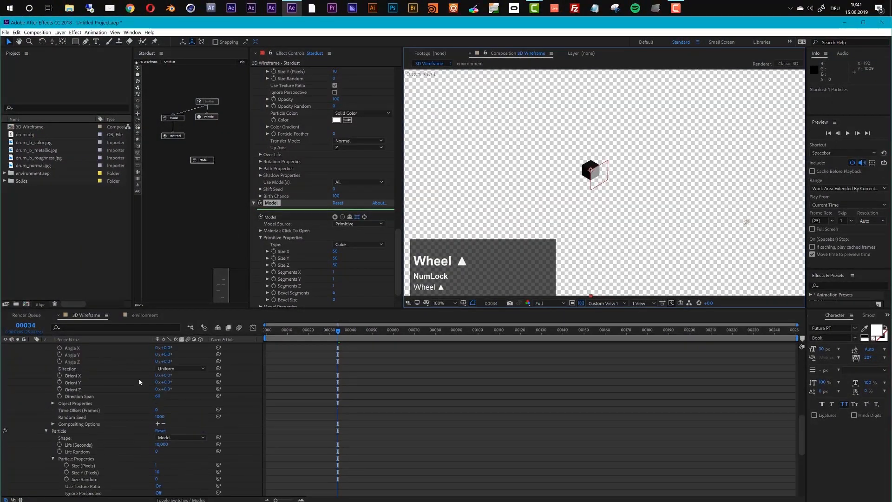
scroll(222, 376, "up", 3)
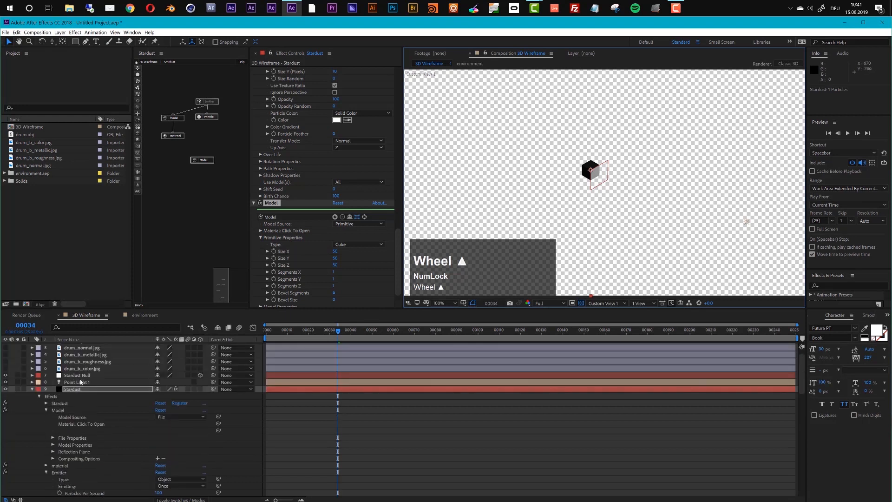
left_click(79, 375)
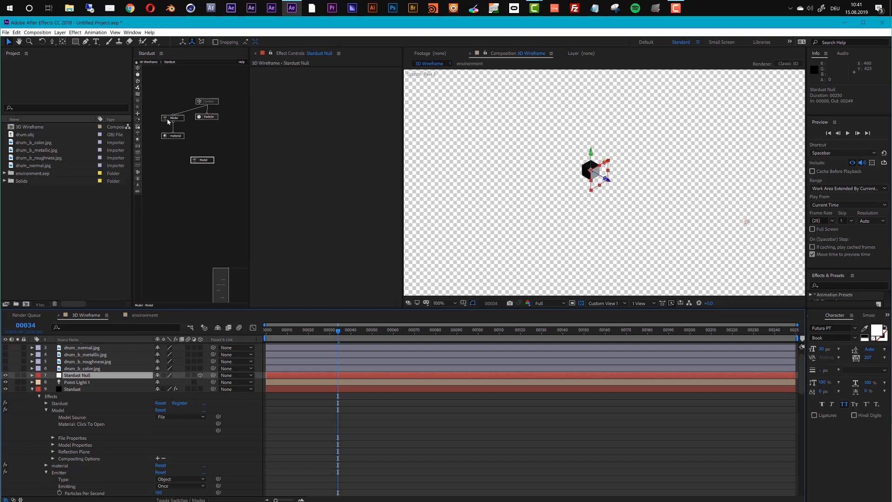
scroll(606, 175, "up", 2)
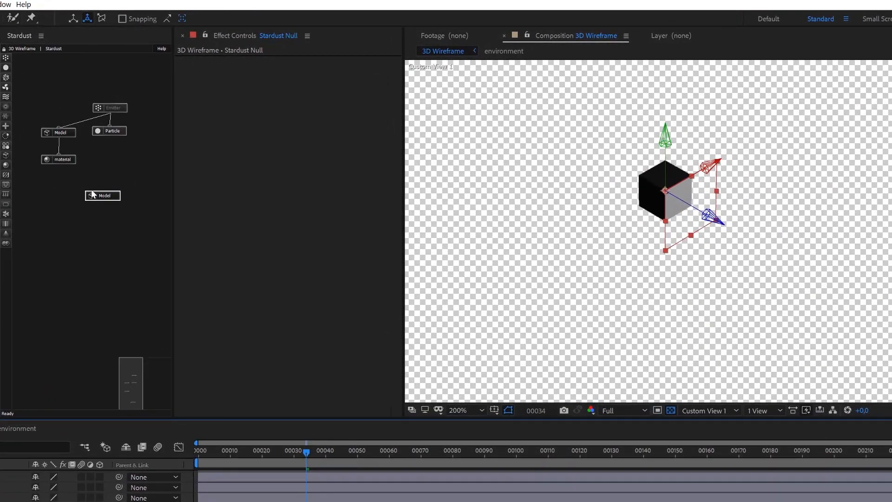
Set the detached cube model's Size Z to 100.
left_click(109, 196)
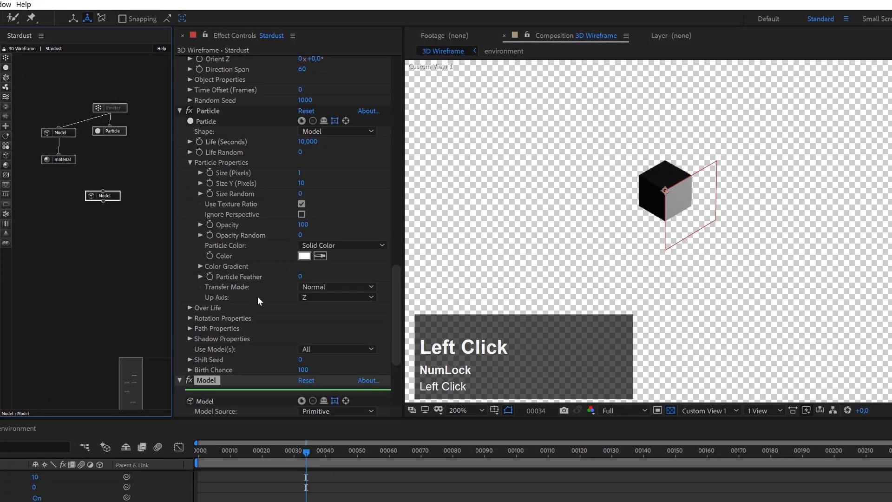
scroll(258, 296, "down", 5)
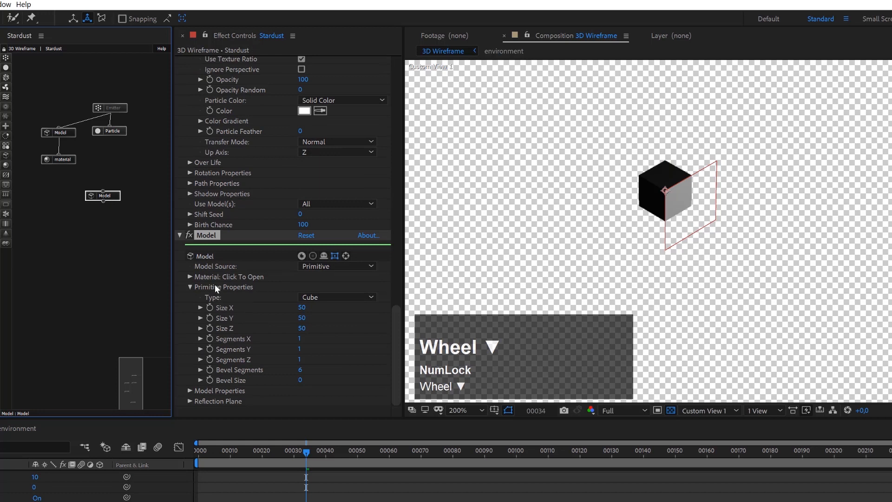
left_click(303, 327)
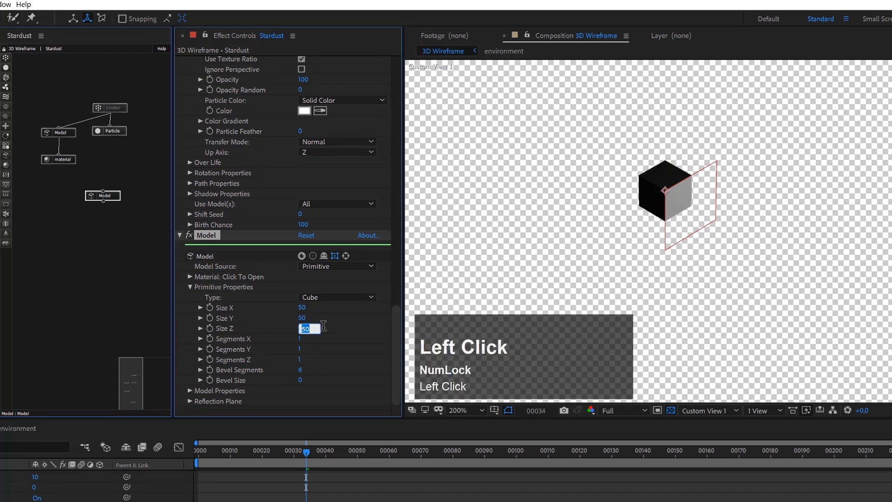
type("100")
key("Return")
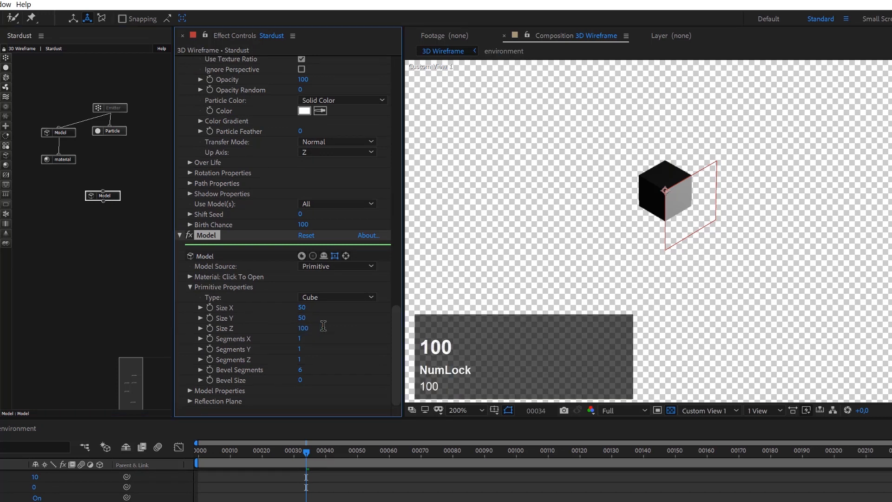
Thin the cube primitive into a line by setting its Size X and Size Y to 2.
left_click(302, 307)
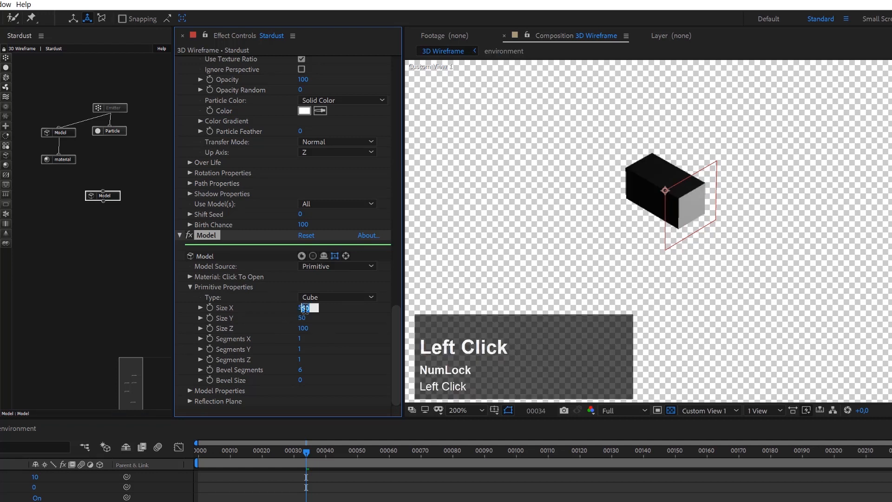
type("2")
left_click(305, 317)
type("2")
left_click(336, 320)
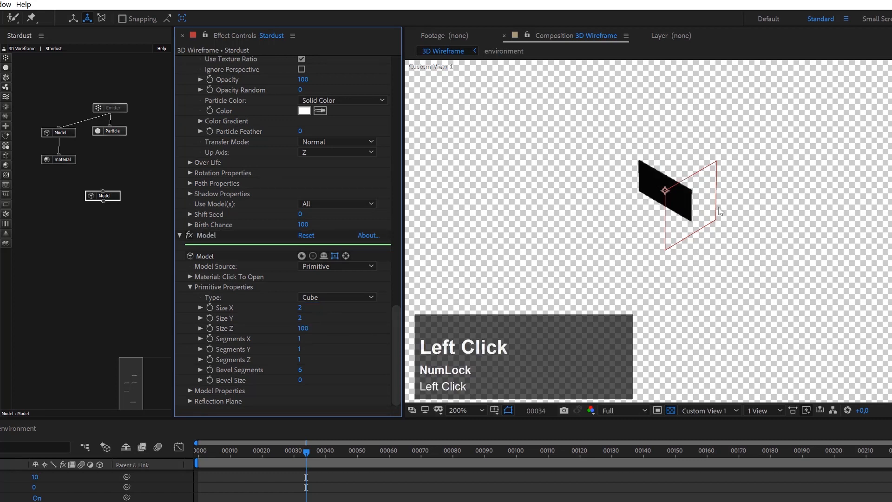
scroll(676, 201, "up", 1)
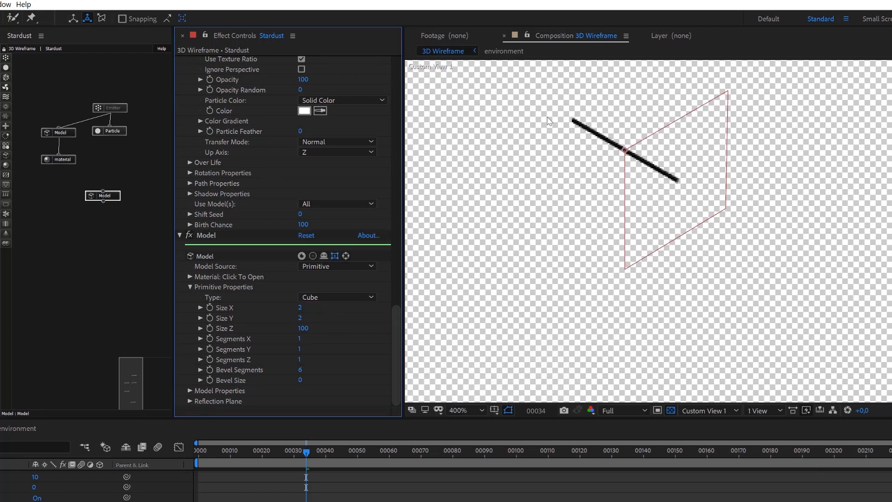
scroll(635, 166, "down", 1)
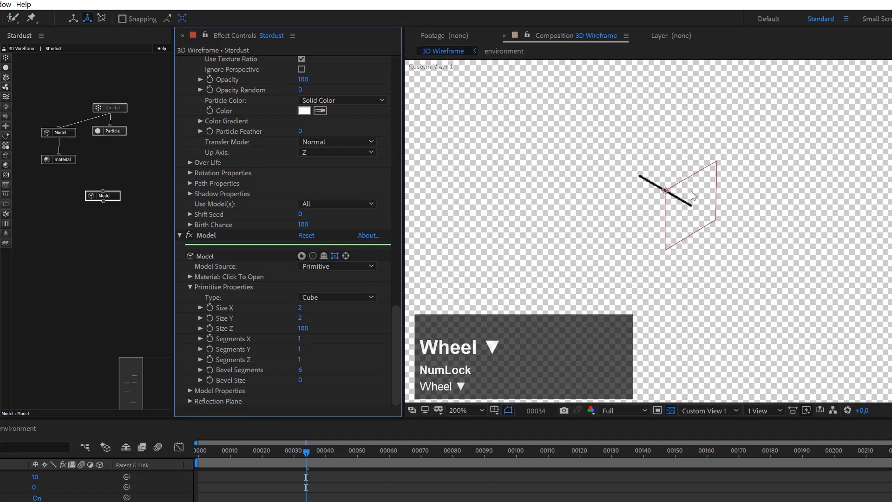
scroll(725, 218, "down", 1)
scroll(725, 217, "up", 1)
Reconnect the cube's Model node to the Particle node and enable the Emitter node again.
left_click_drag(107, 196, 110, 131)
right_click(113, 107)
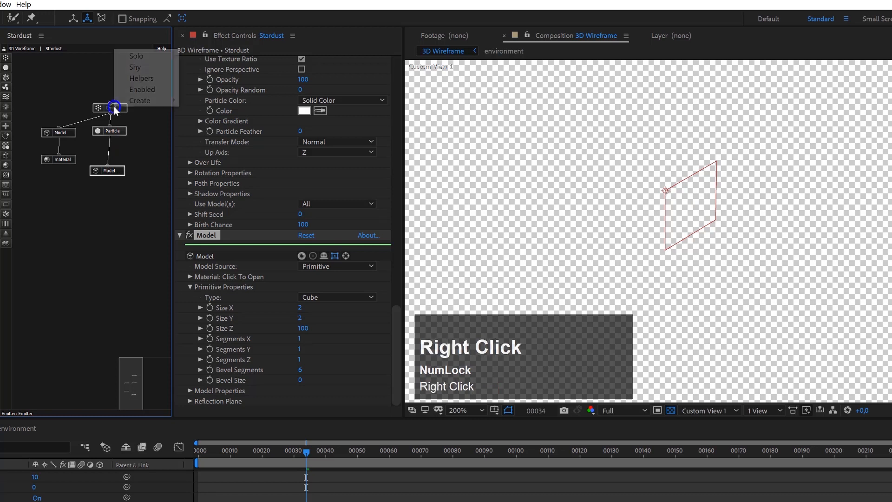
left_click(139, 89)
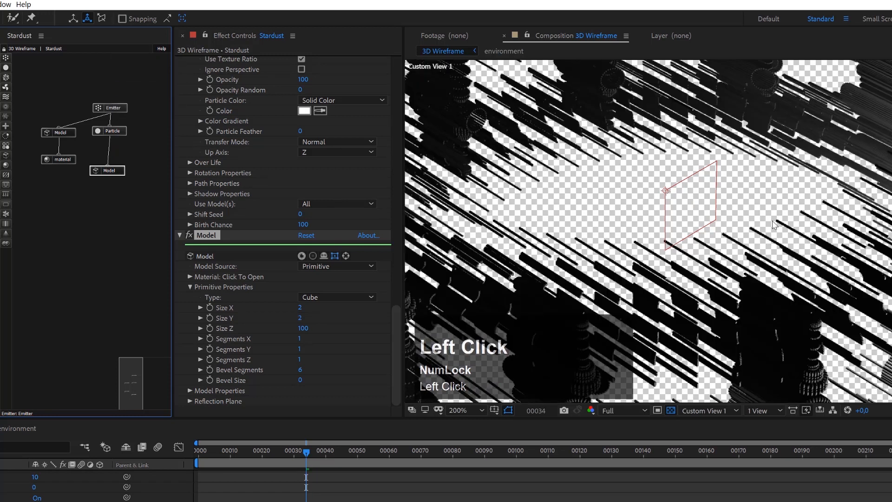
scroll(766, 219, "down", 2)
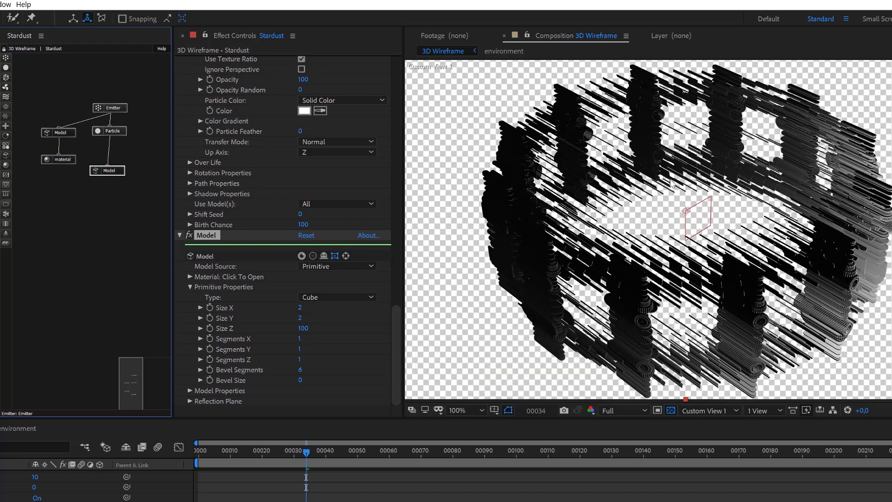
Turn off the transparency grid in the composition view and inspect the particle lines.
left_click(670, 410)
scroll(782, 245, "up", 1)
scroll(836, 215, "down", 1)
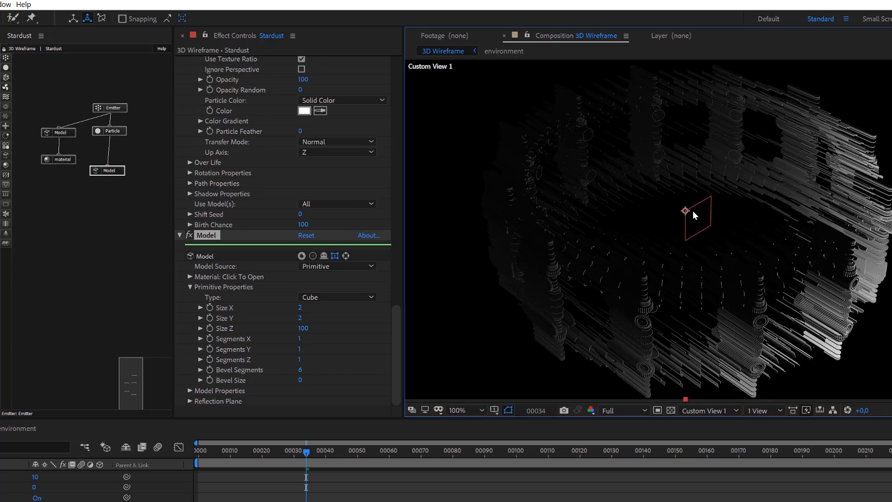
scroll(692, 214, "up", 1)
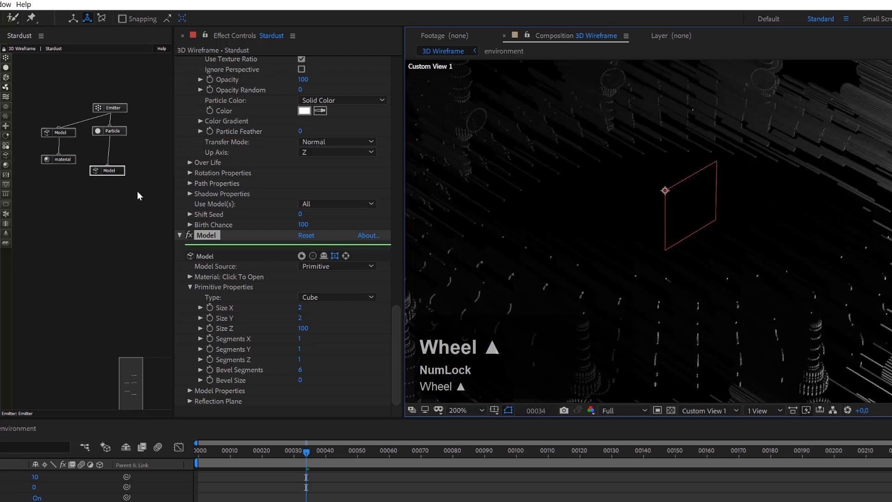
Set Orient To in the Particle node's Rotation Properties to Normal and inspect the line directions.
left_click(116, 133)
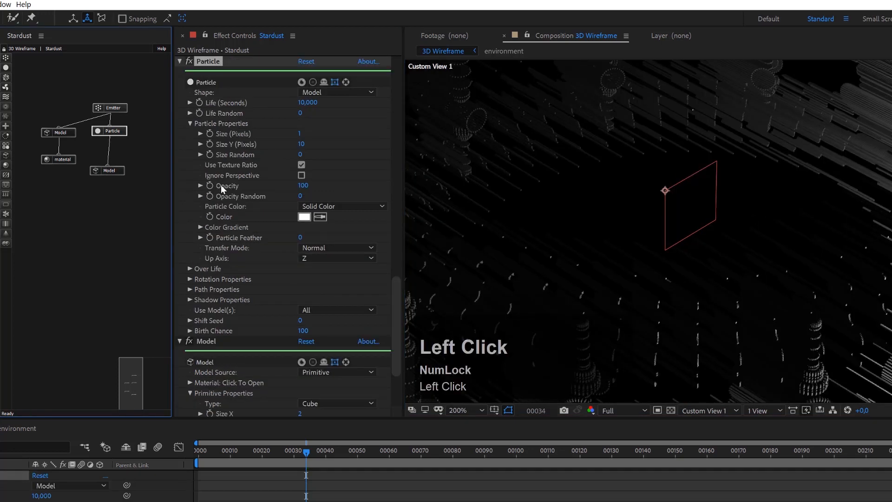
left_click(189, 278)
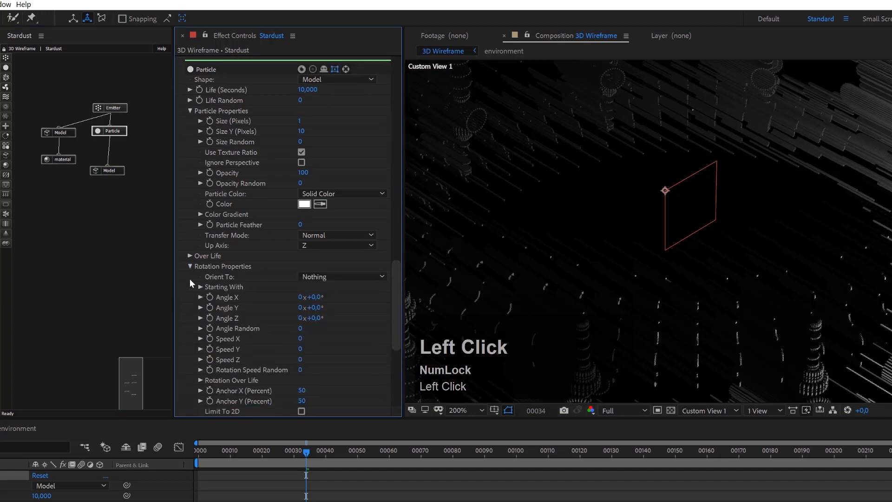
left_click(332, 276)
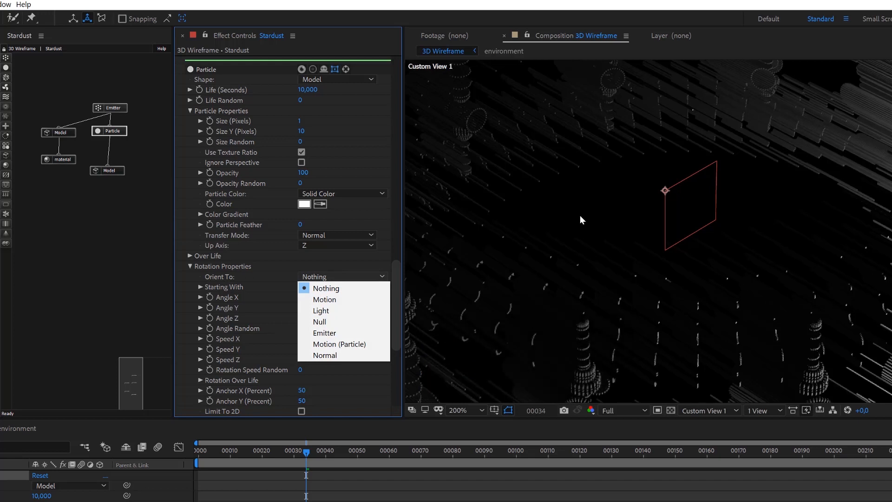
left_click(336, 355)
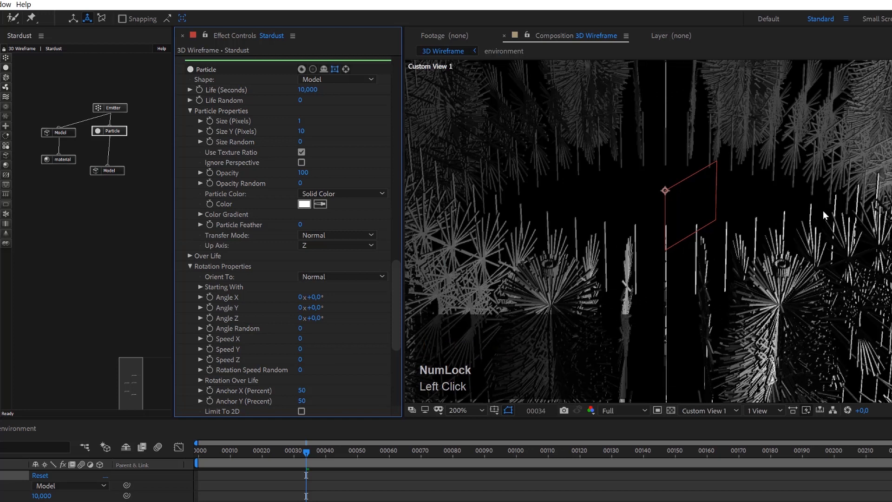
scroll(824, 210, "down", 1)
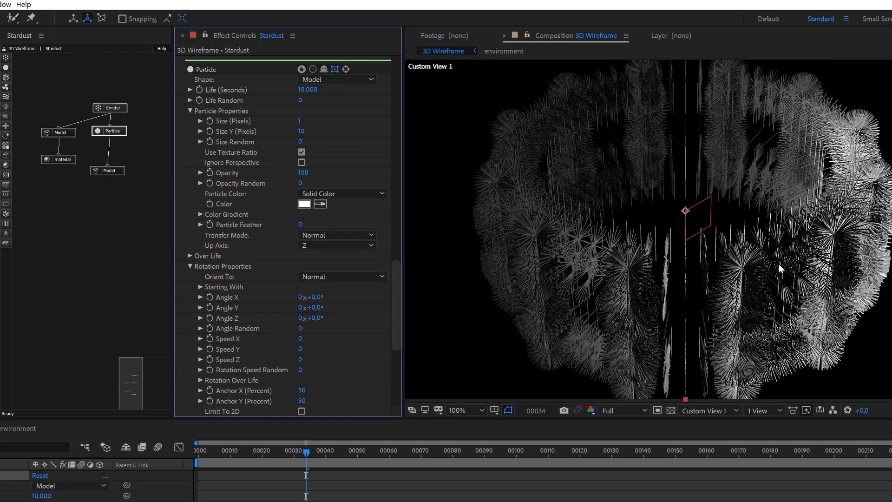
scroll(764, 257, "up", 1)
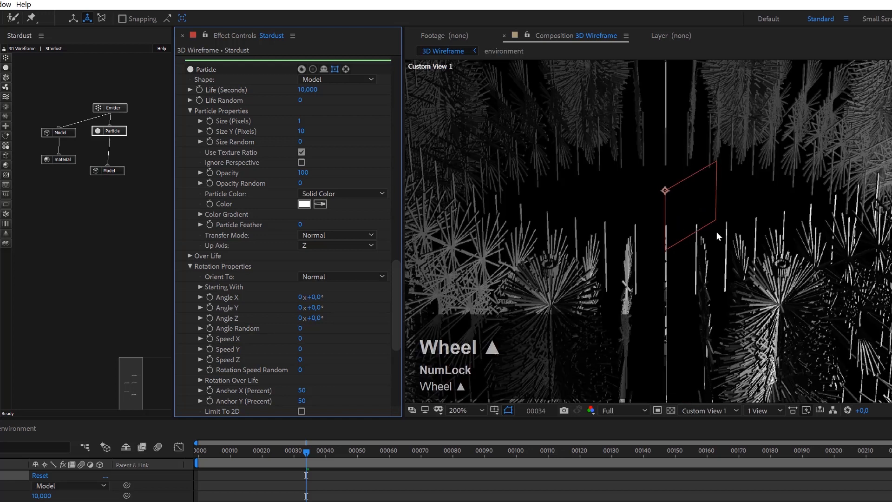
scroll(855, 207, "down", 1)
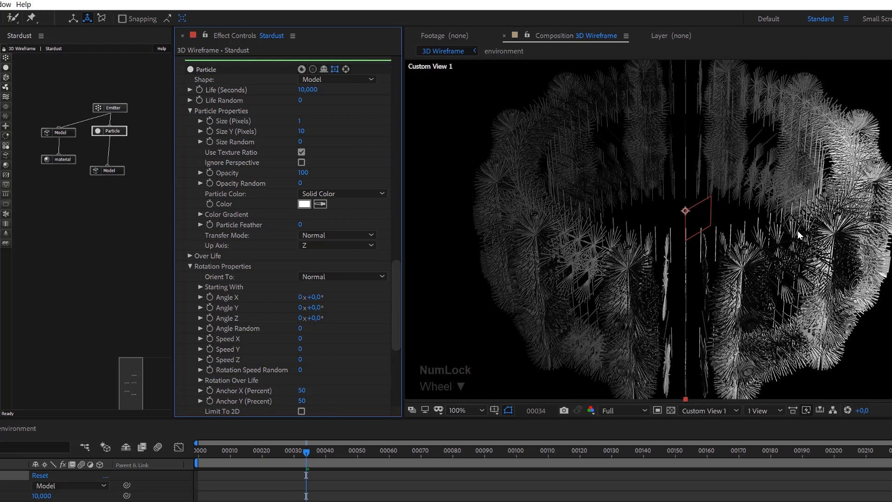
scroll(798, 234, "up", 1)
scroll(650, 226, "down", 1)
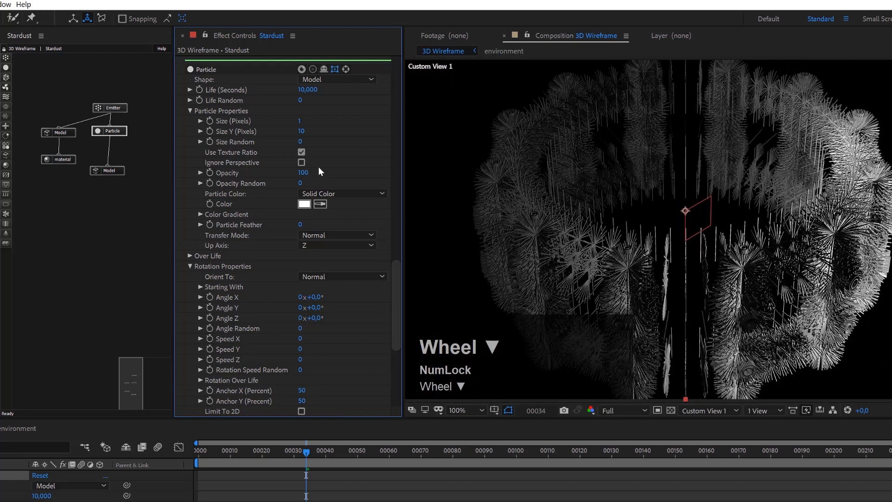
Enable Edges - Inherit Size in the Emitter's Object Properties and inspect the line lengths on the drum.
left_click(116, 108)
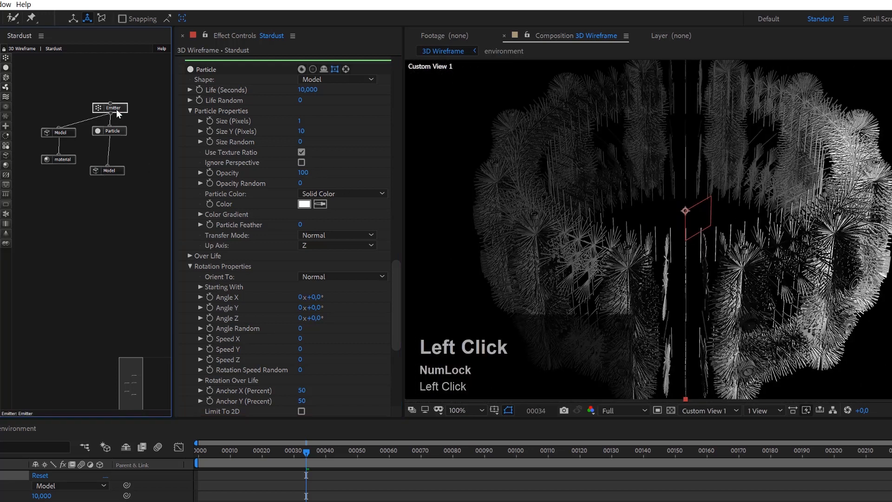
left_click_drag(397, 252, 403, 302)
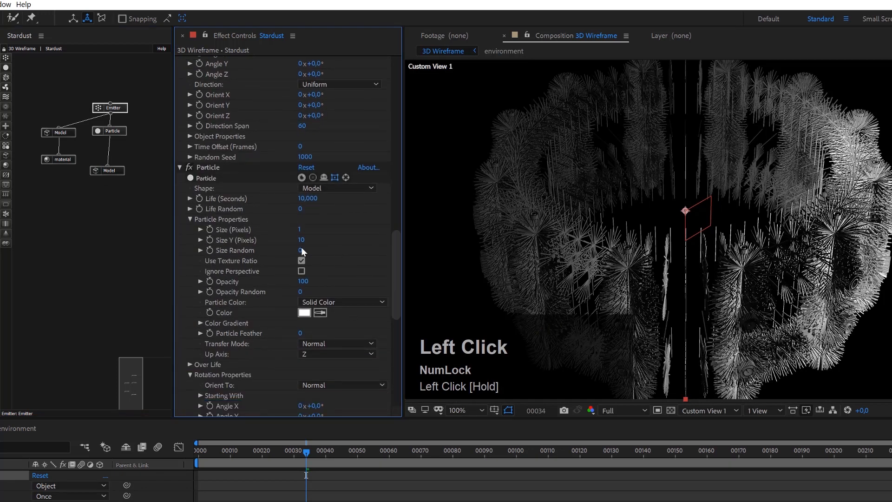
scroll(377, 186, "up", 6)
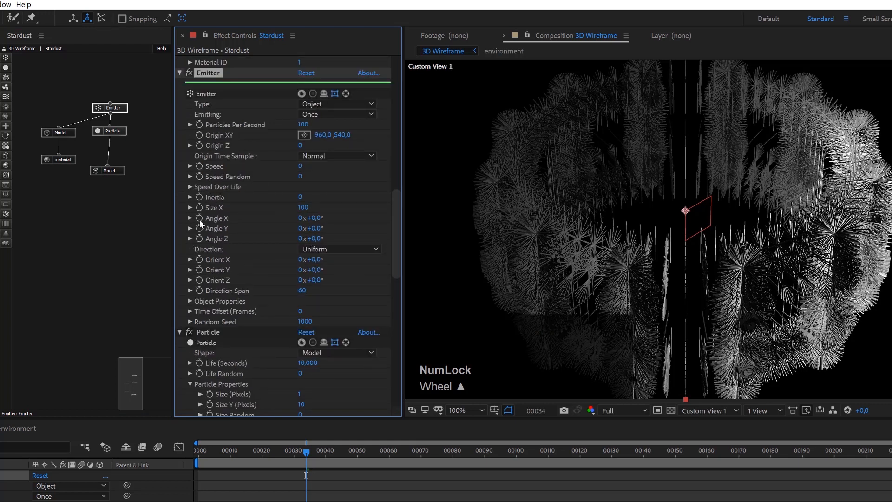
left_click(190, 300)
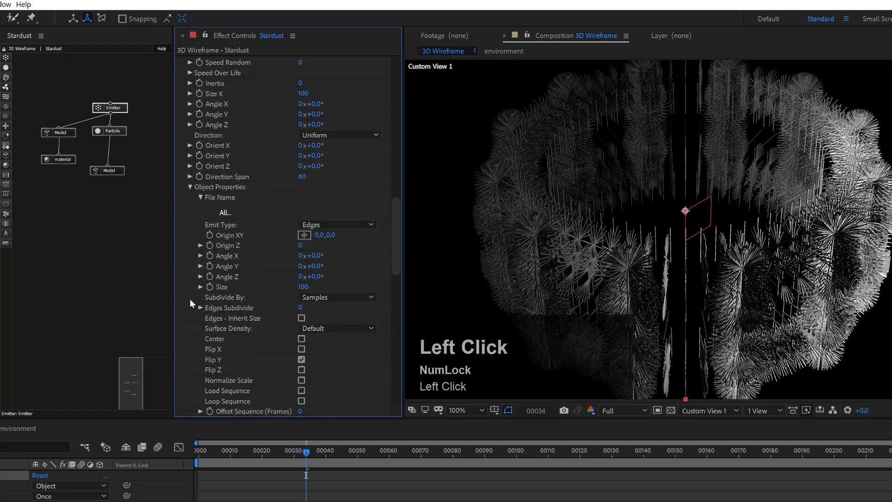
left_click(302, 317)
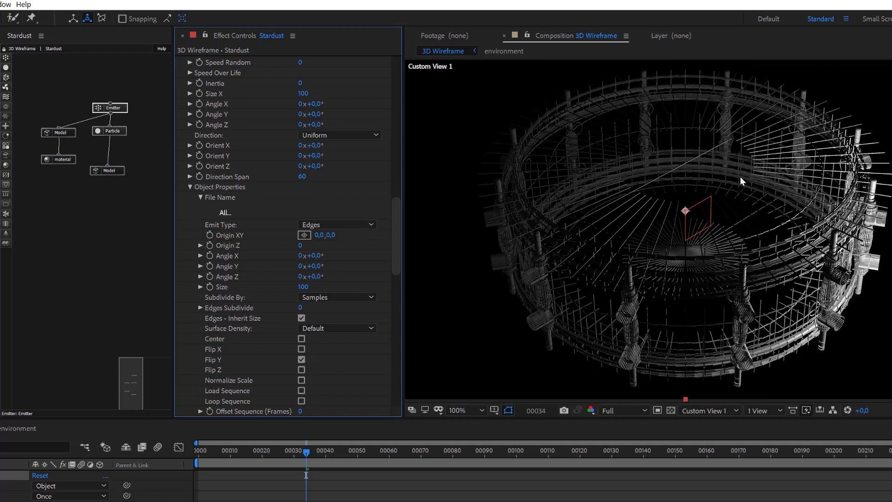
scroll(740, 177, "up", 1)
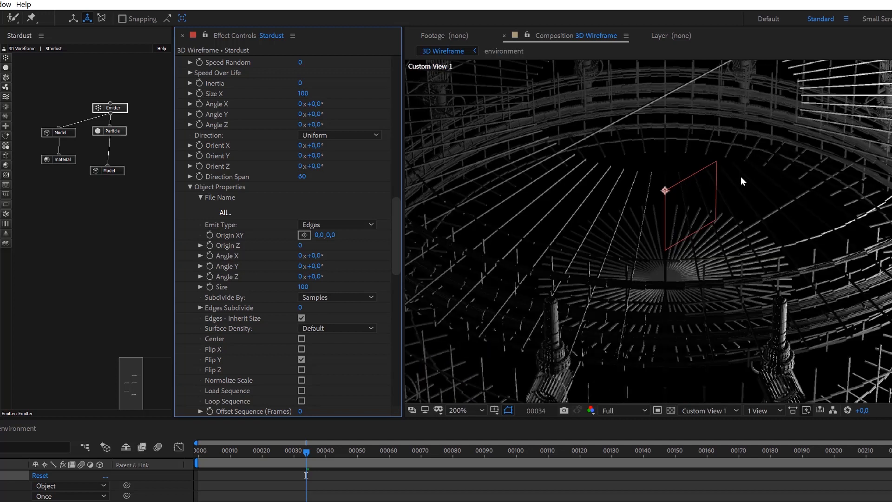
scroll(740, 179, "down", 1)
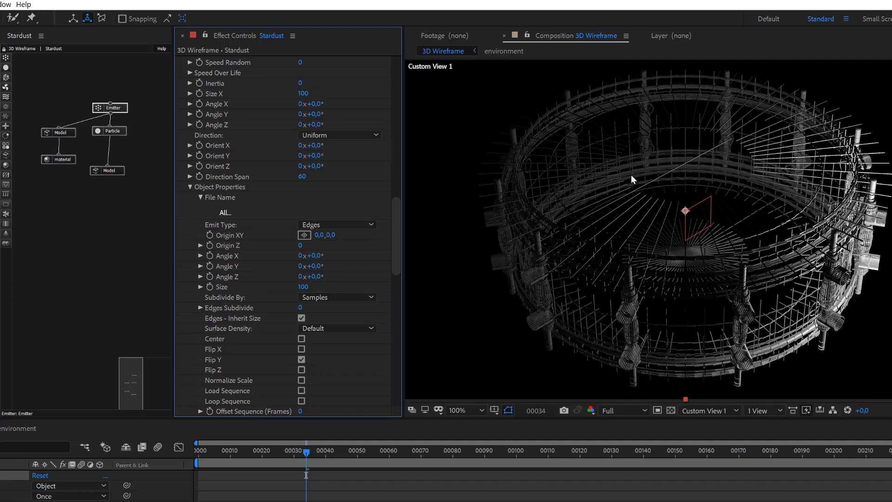
scroll(633, 230, "up", 1)
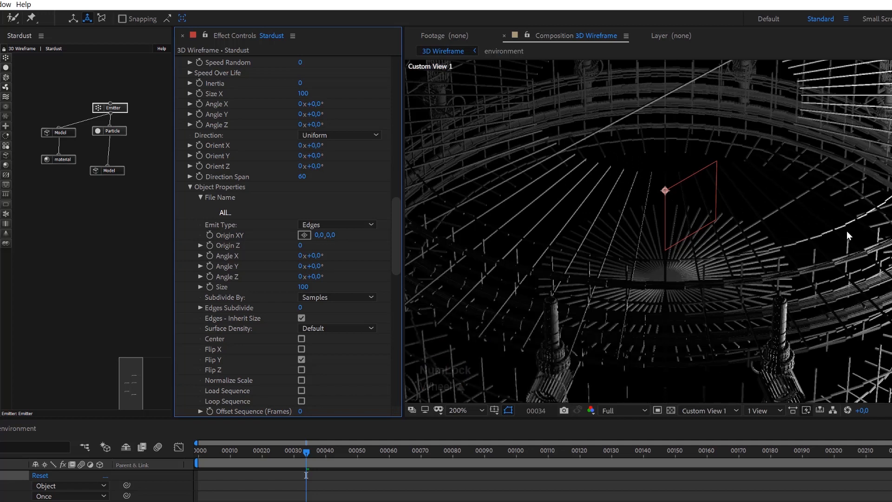
scroll(846, 231, "down", 1)
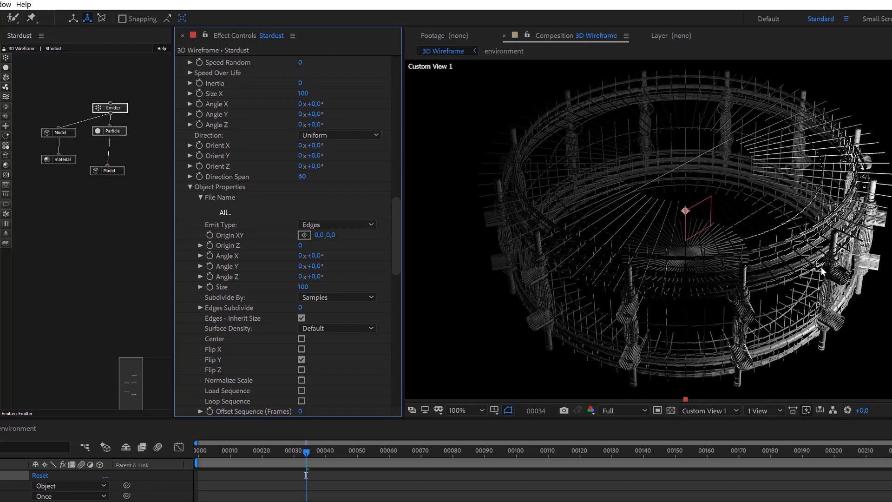
scroll(822, 272, "up", 1)
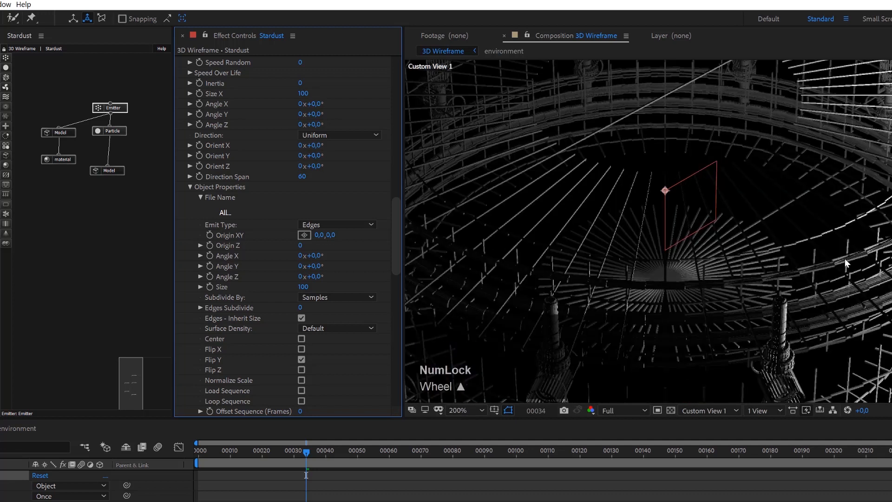
scroll(705, 223, "down", 1)
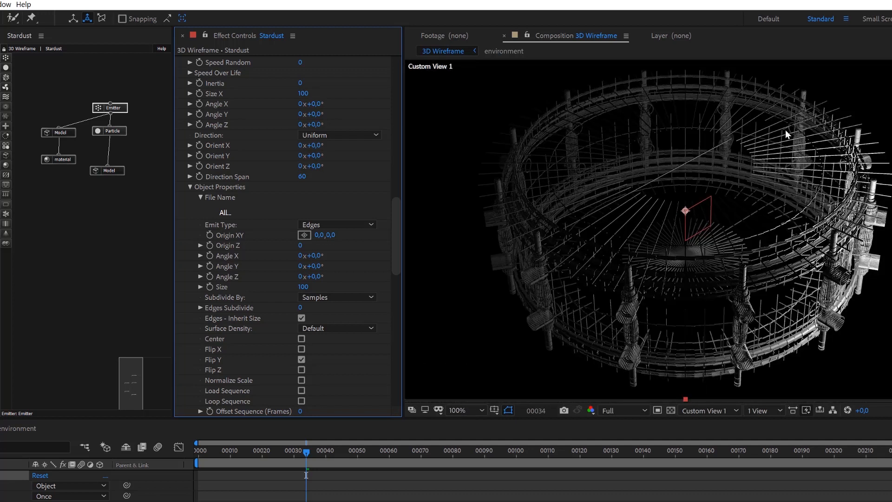
Set Align Model in the cube's Model Properties to Front and inspect how the lines follow the drum's edges.
left_click(115, 171)
scroll(288, 292, "down", 4)
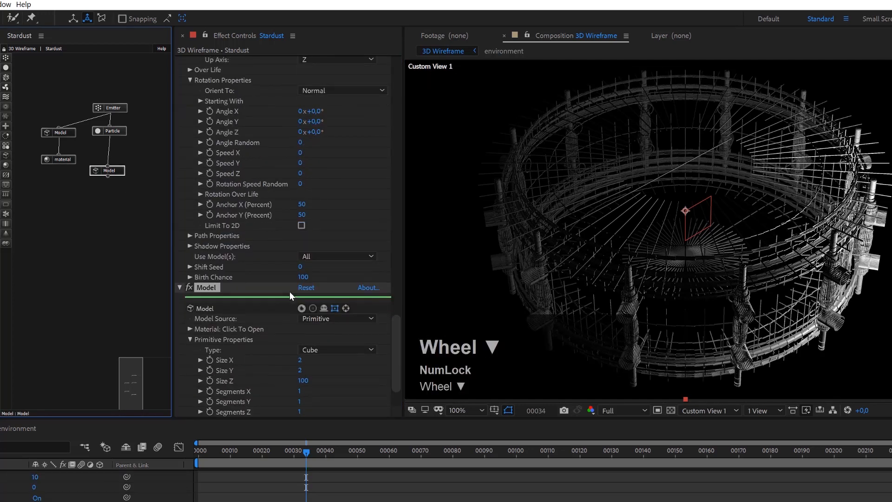
left_click(189, 379)
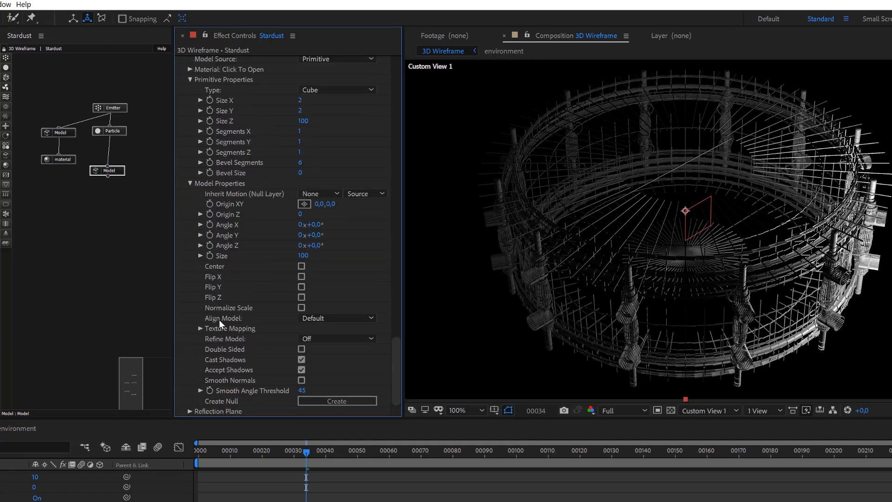
left_click(316, 317)
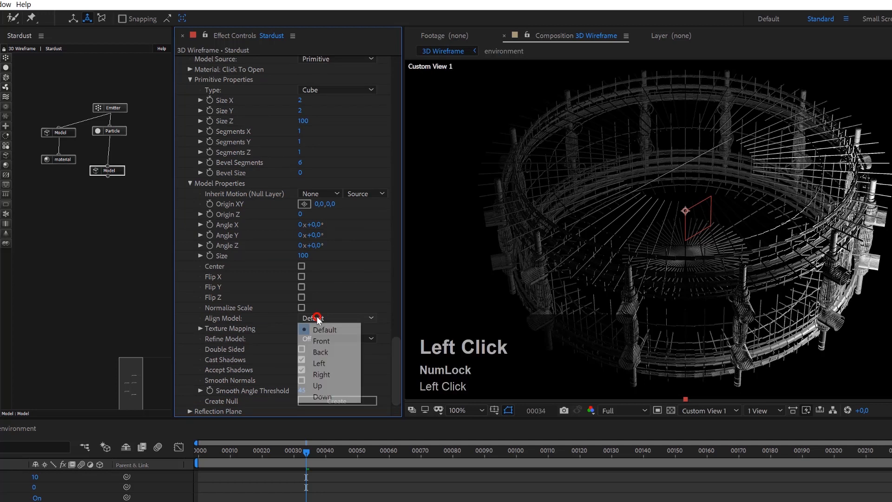
left_click(330, 342)
left_click_drag(646, 211, 663, 196)
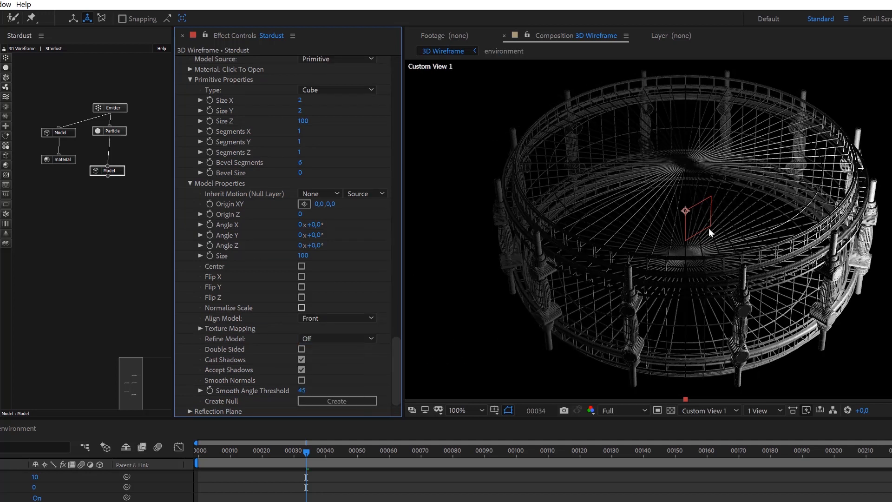
scroll(708, 227, "up", 2)
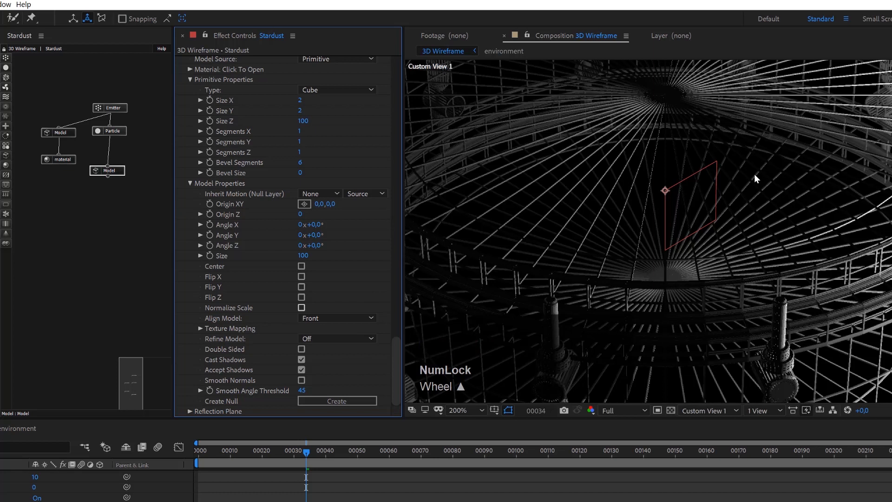
scroll(746, 202, "down", 2)
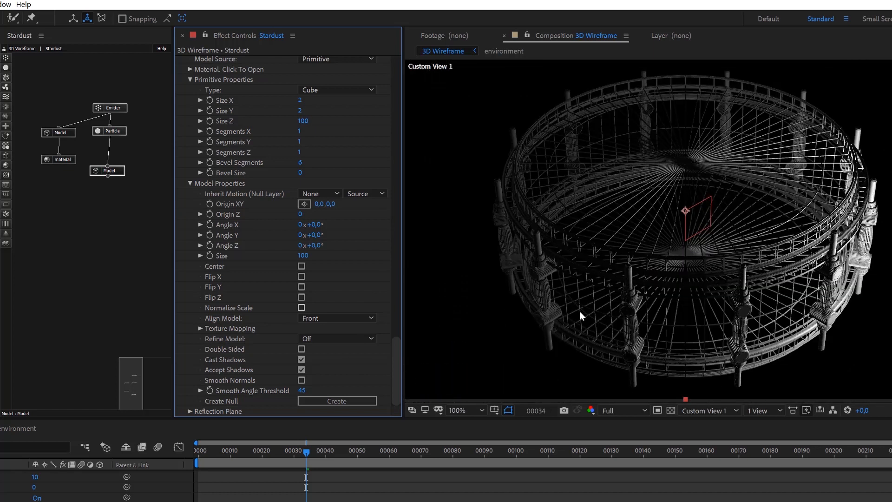
scroll(695, 184, "up", 2)
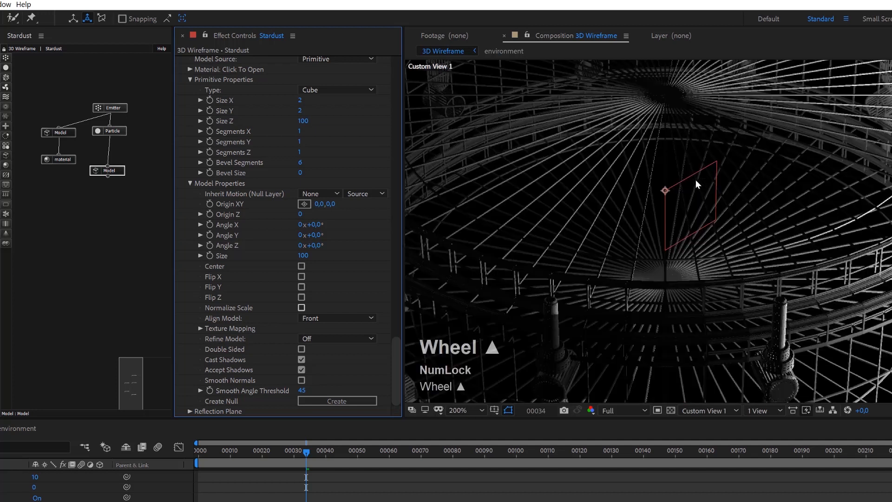
scroll(696, 180, "down", 2)
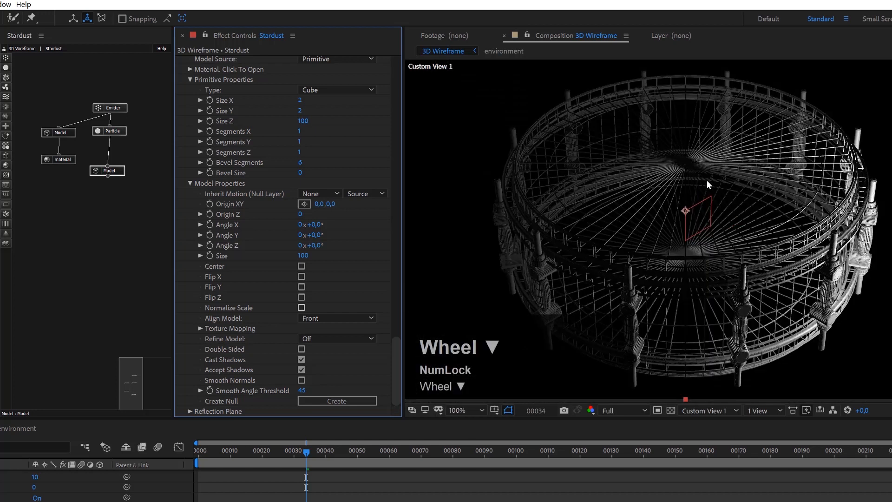
scroll(706, 184, "up", 2)
scroll(706, 184, "down", 2)
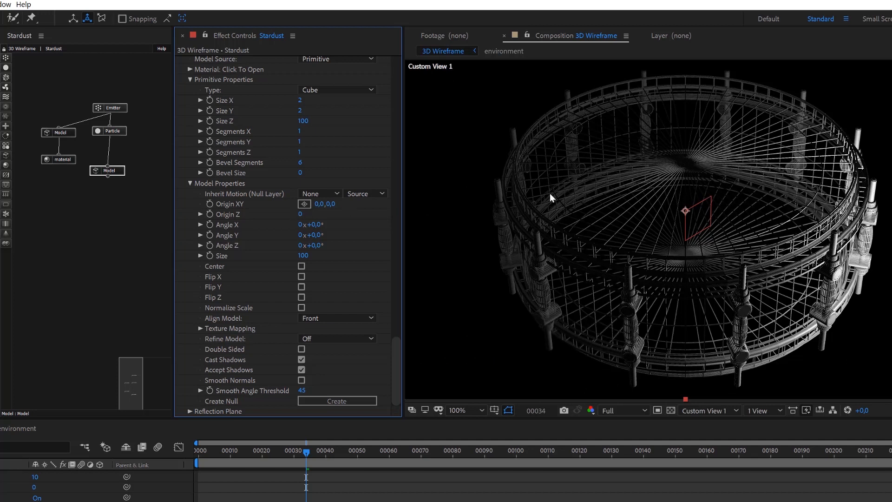
Delete the cube's Model node below the Particle node and disable the Emitter node.
left_click(119, 172)
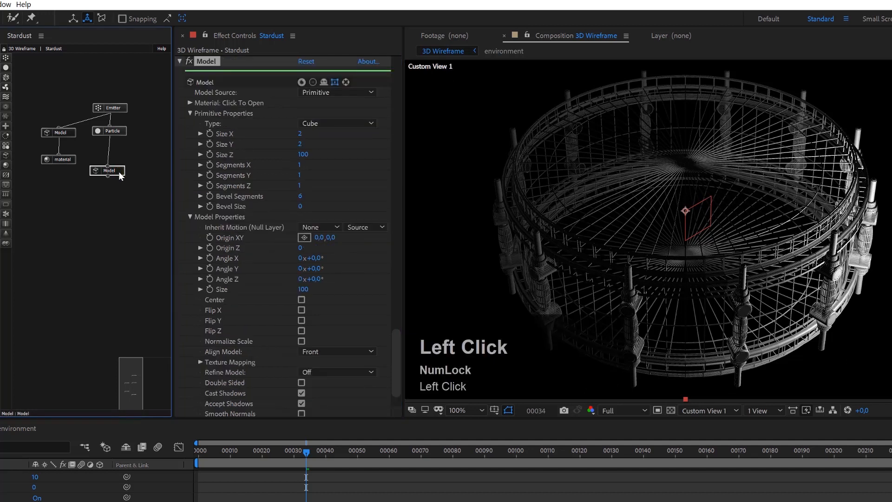
key("Delete")
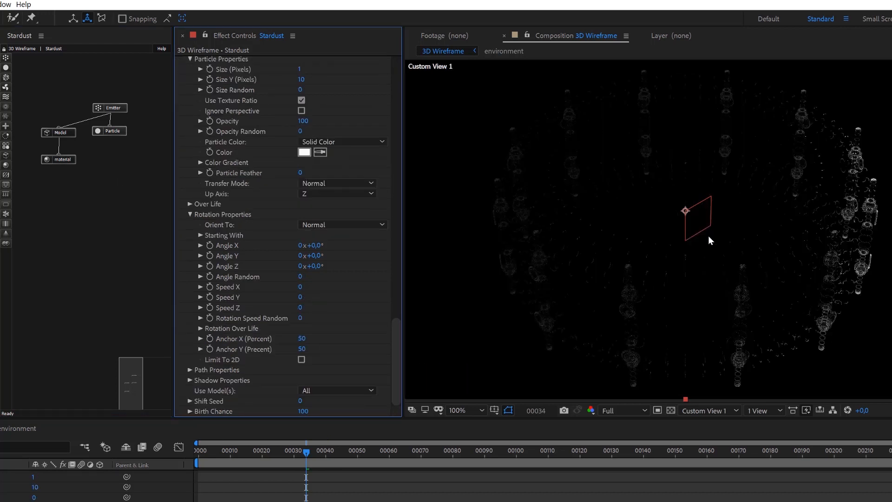
right_click(115, 108)
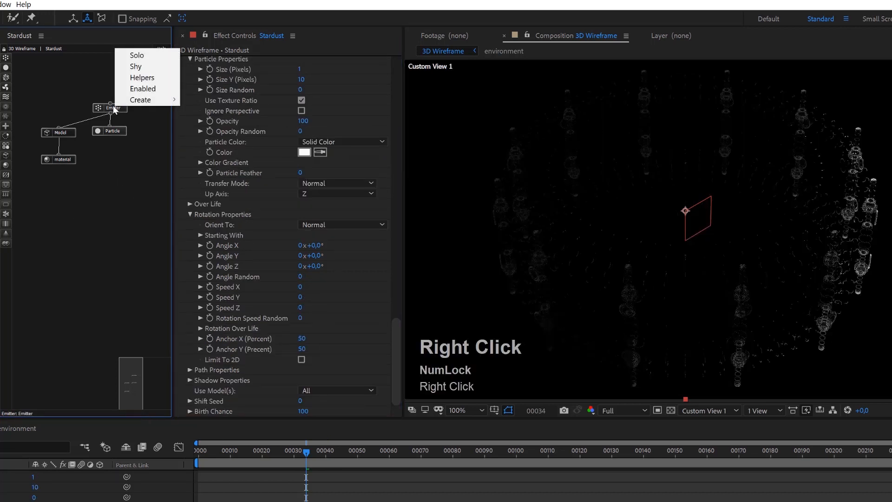
left_click(141, 89)
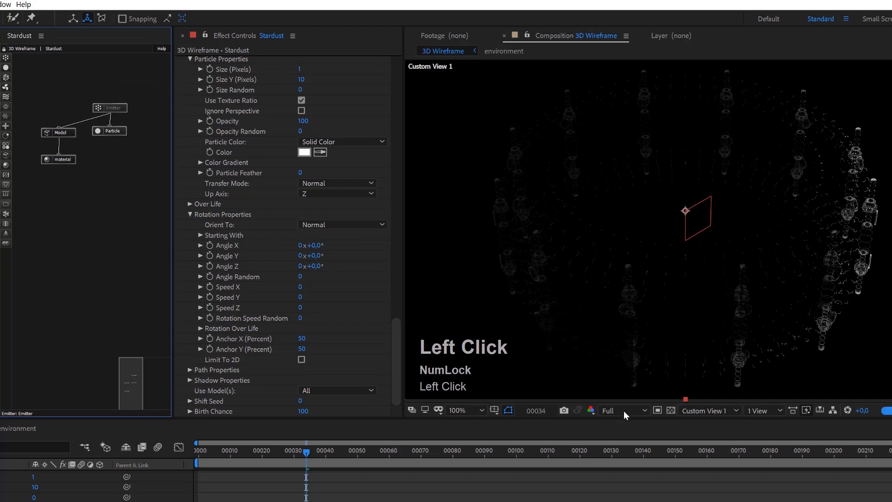
Turn on the transparency grid and add an unconnected Model node with Model Source Primitive and Type Cylinder.
left_click(670, 410)
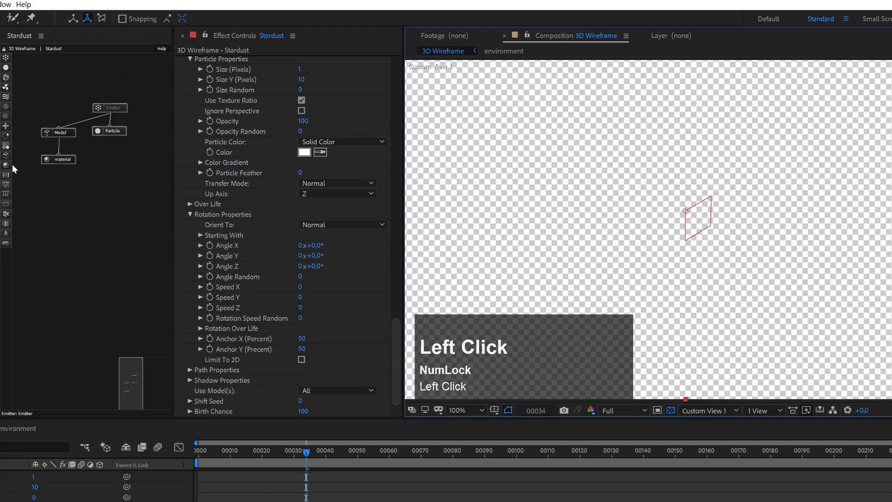
left_click_drag(5, 155, 115, 170)
scroll(267, 321, "down", 3)
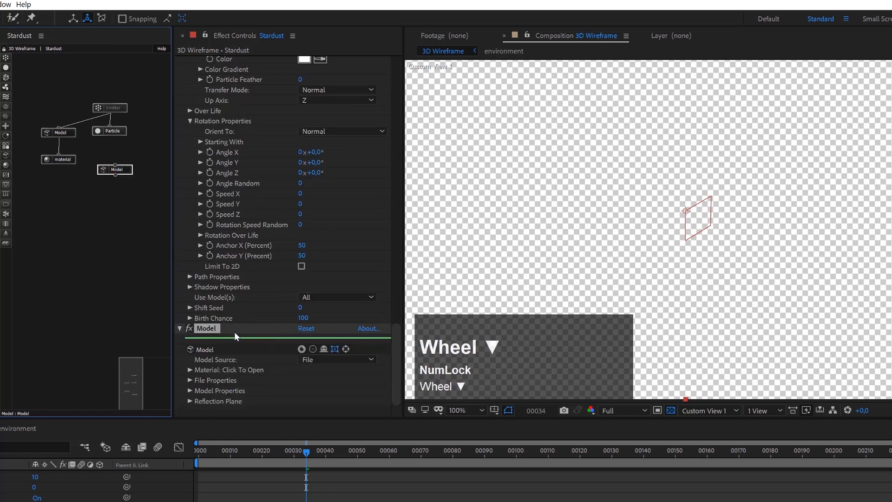
left_click(335, 358)
left_click(343, 381)
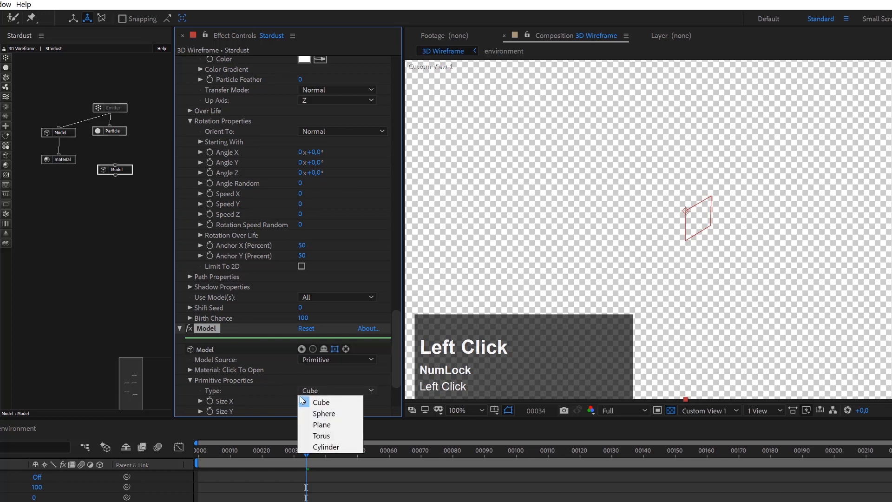
left_click(336, 445)
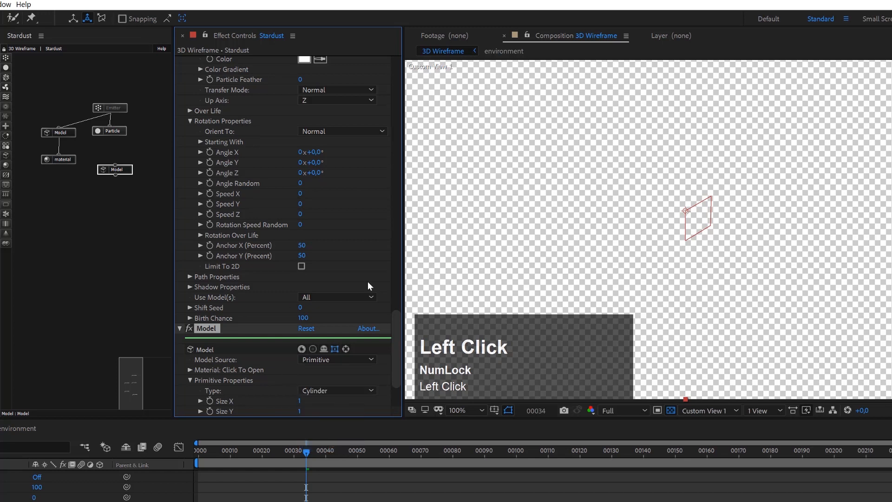
Set the cylinder primitive's Size X to 50 and its Size Y first to 50 and finally to 100.
mouse_move(396, 370)
left_mouse_down()
mouse_move(401, 398)
mouse_move(390, 362)
left_mouse_up()
left_click(300, 318)
type("50")
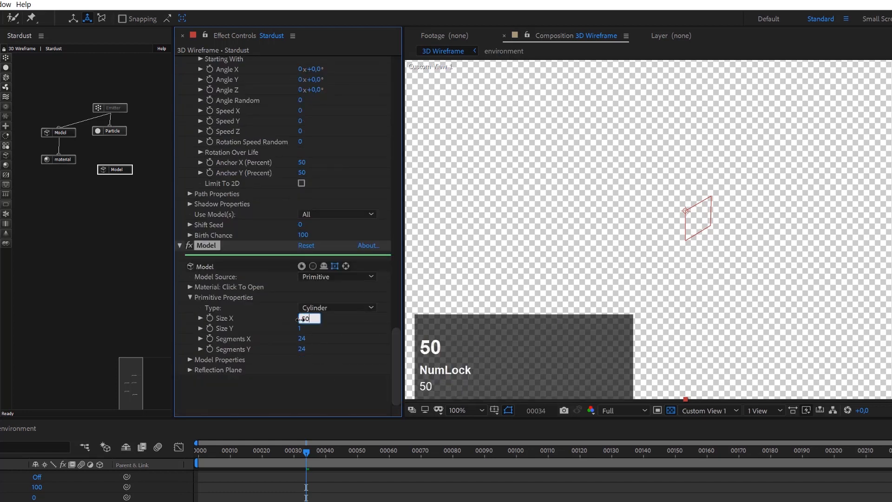
key("Tab")
type("50")
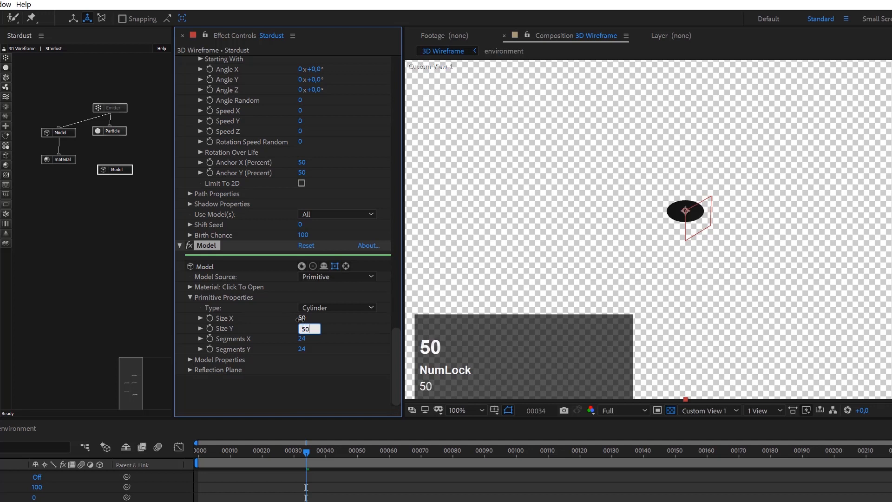
key("Return")
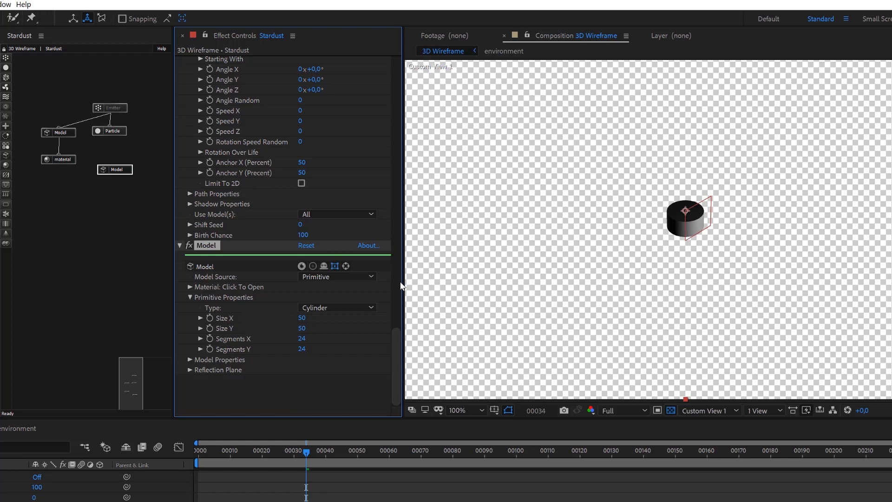
left_click(302, 328)
type("100")
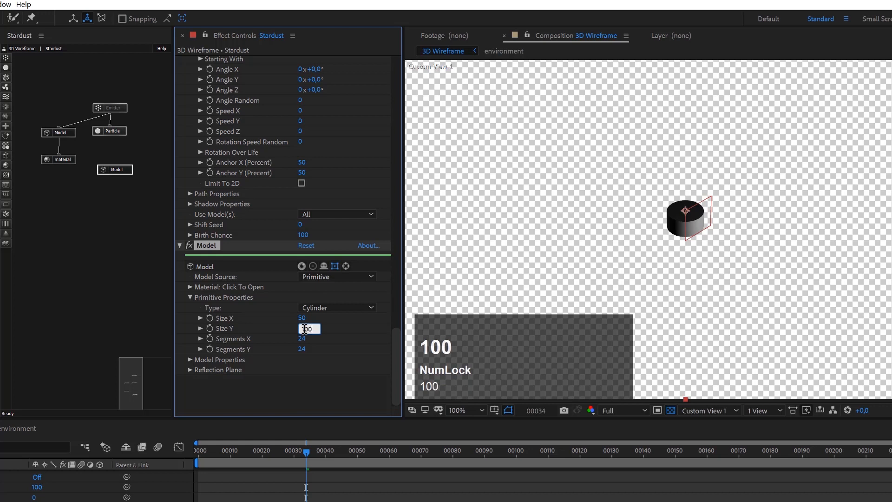
key("Return")
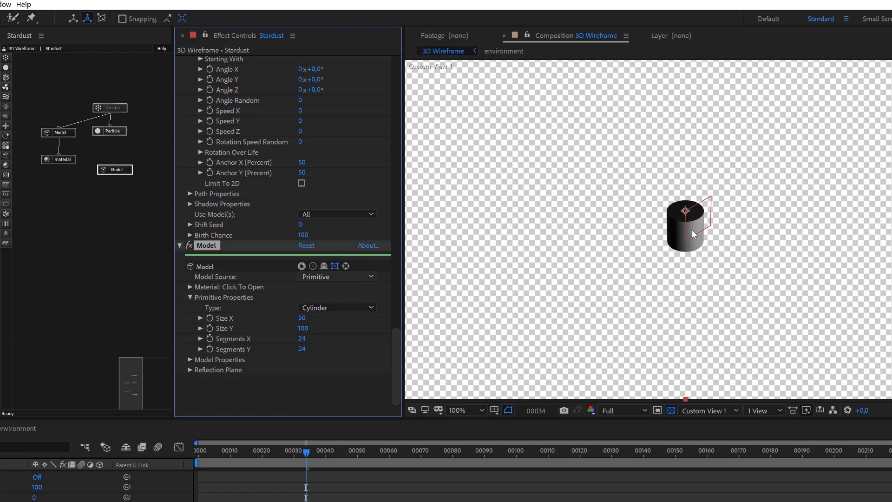
Try 5 for the cylinder's Segments X, and settle on 12.
scroll(93, 485, "up", 3)
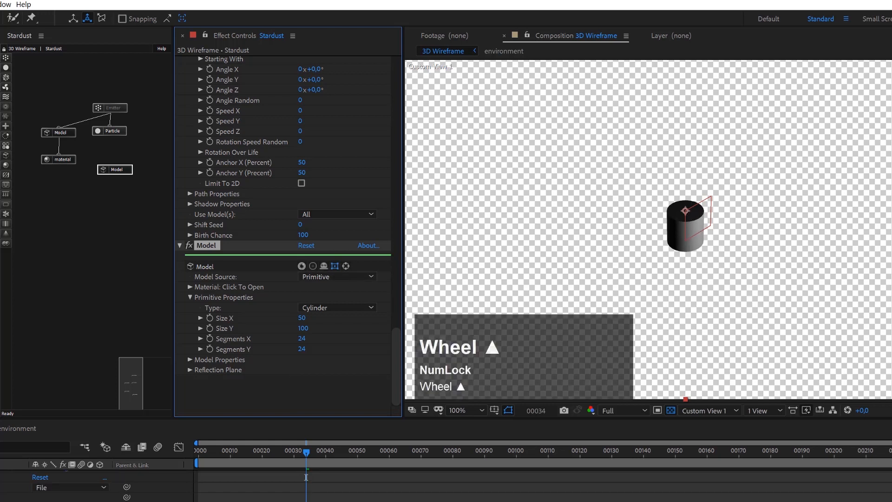
left_click(661, 216)
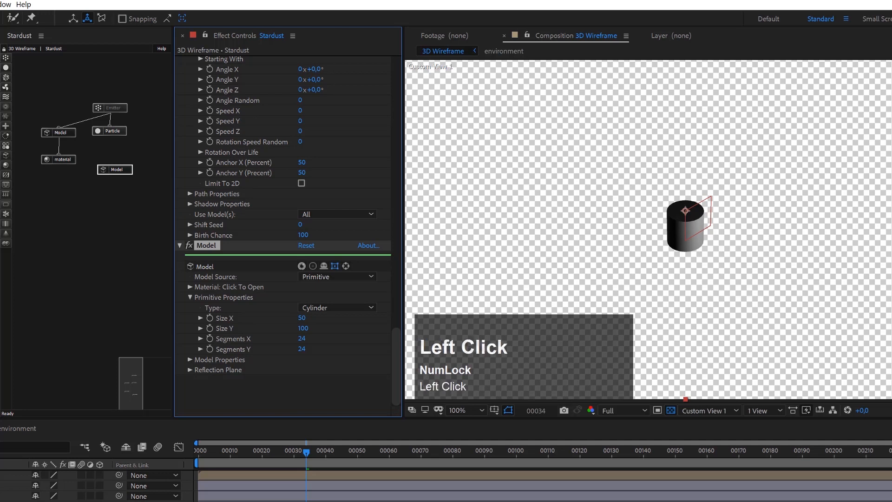
scroll(706, 232, "up", 3)
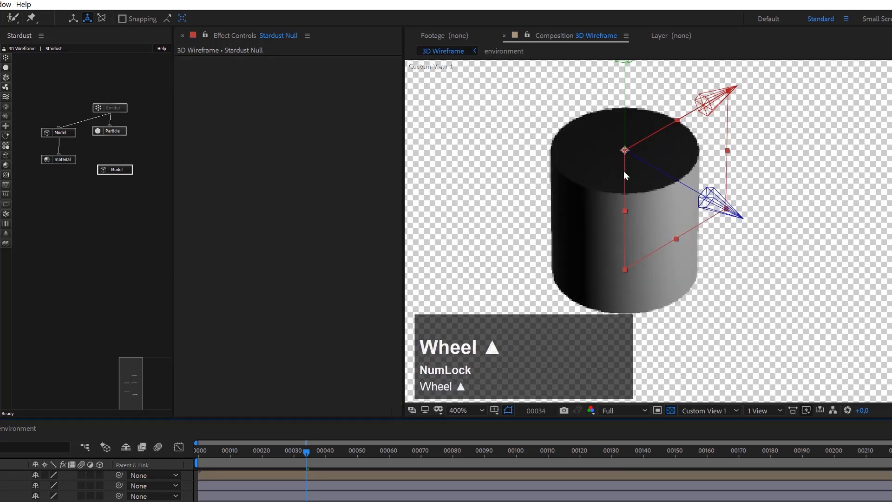
scroll(632, 192, "up", 1)
scroll(632, 191, "down", 1)
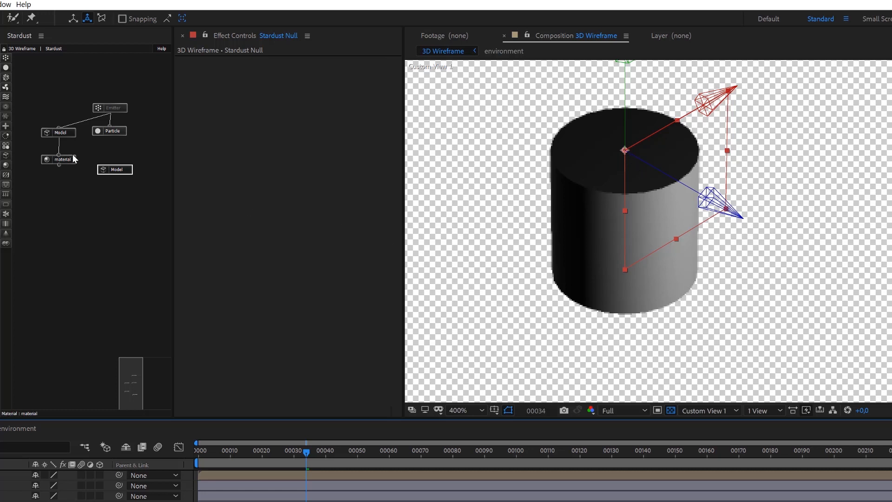
left_click(123, 171)
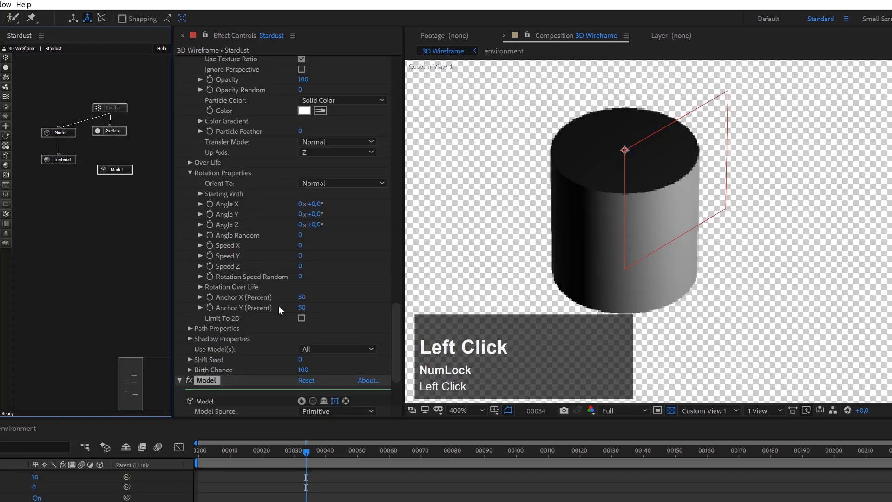
scroll(277, 306, "down", 5)
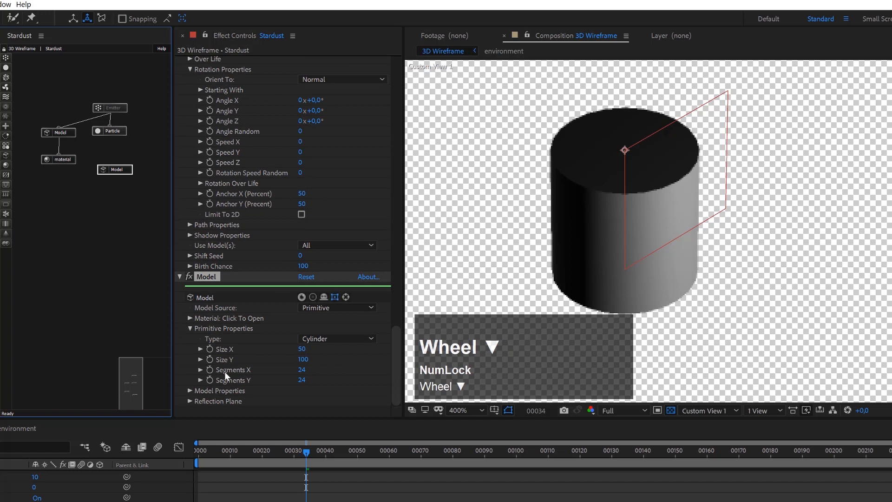
left_click(301, 371)
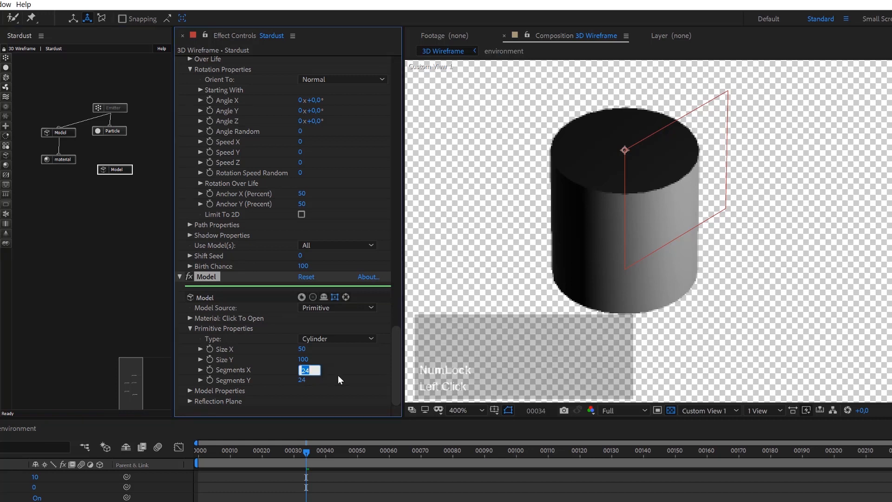
type("5")
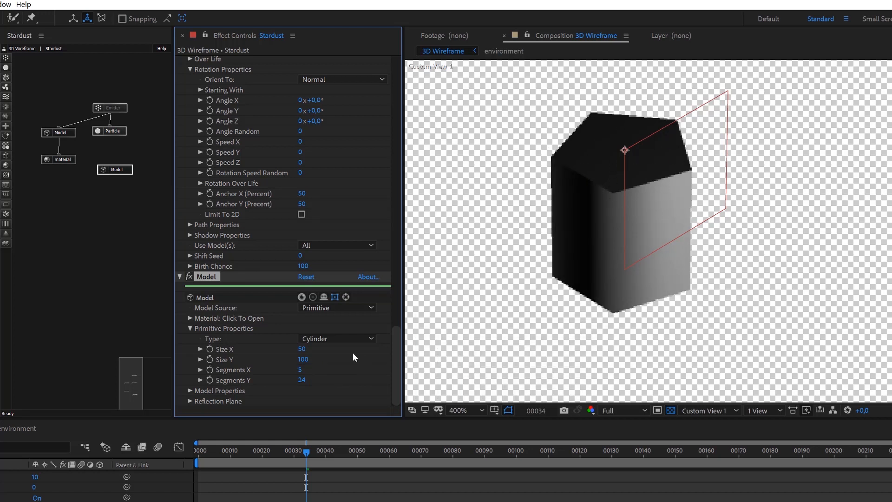
left_click(300, 370)
type("12")
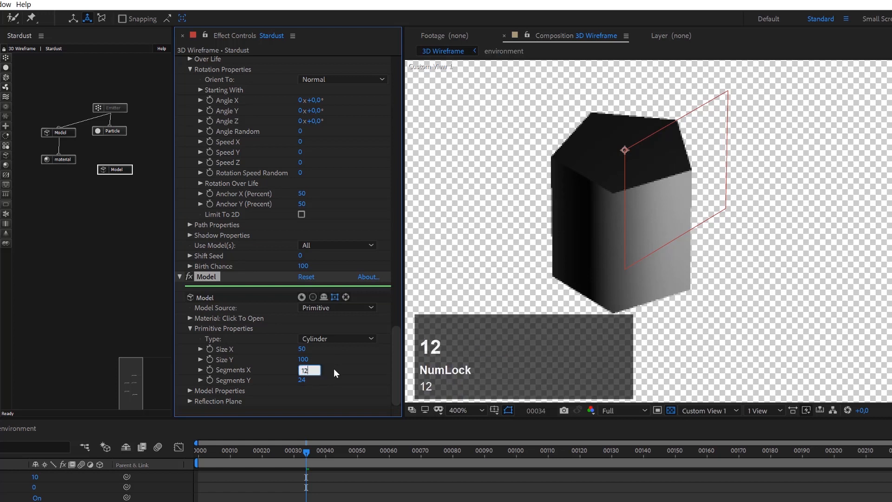
left_click(334, 369)
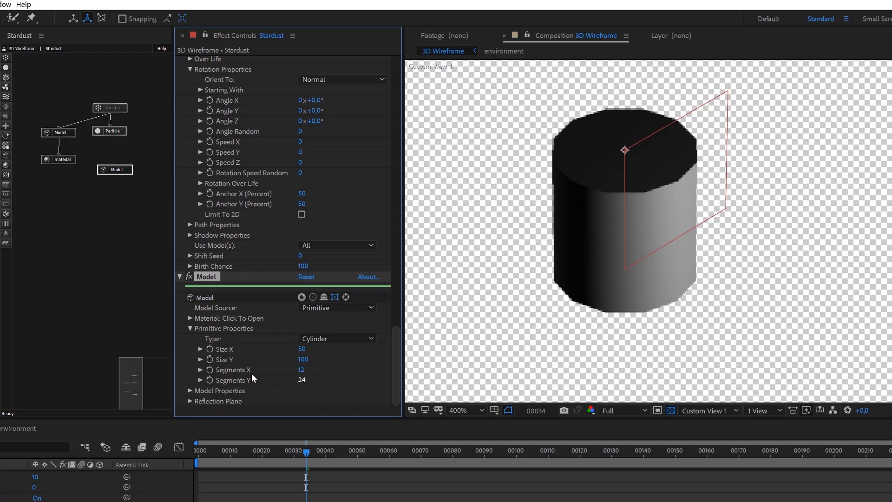
Set the cylinder's Segments Y to 3 and thin it by setting Size X to 2.
left_click(302, 381)
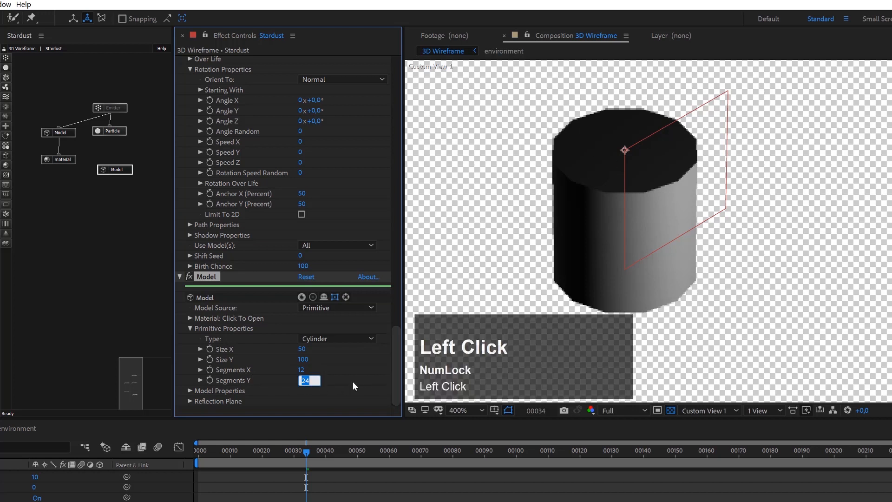
type("3")
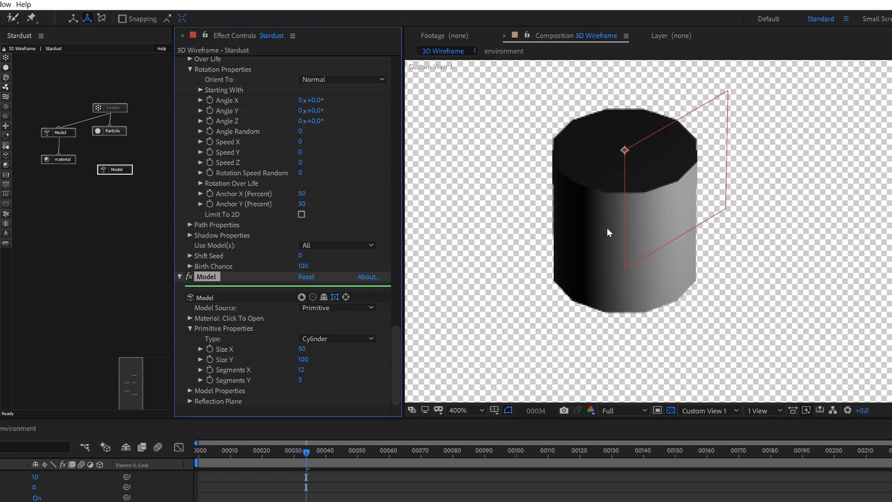
left_click(302, 349)
type("2")
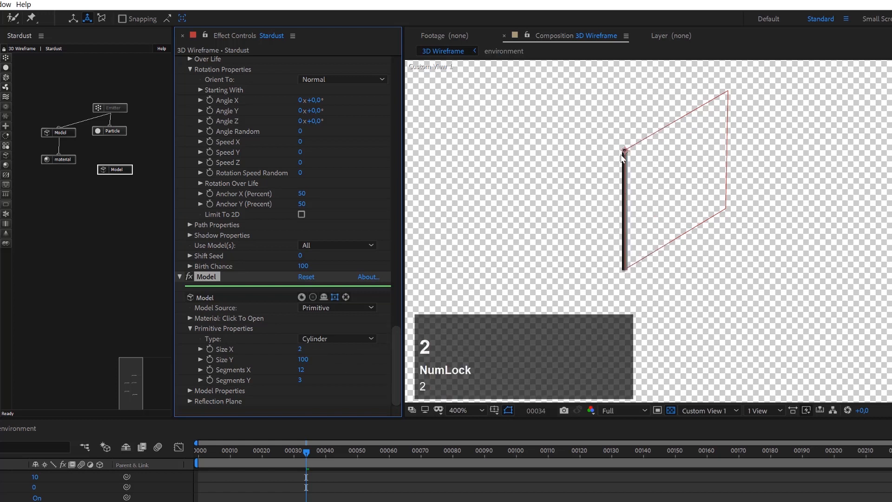
Expand the cylinder model's properties and set its Angle X to 90°.
scroll(630, 184, "down", 1)
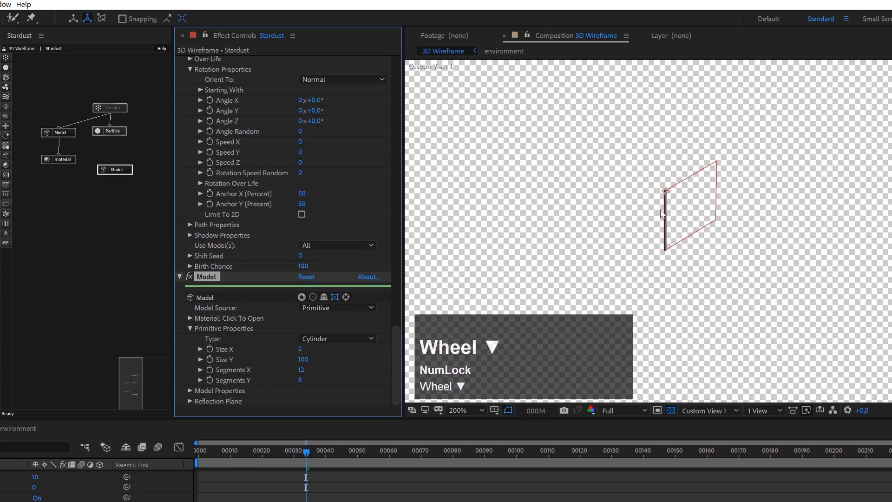
scroll(665, 190, "up", 1)
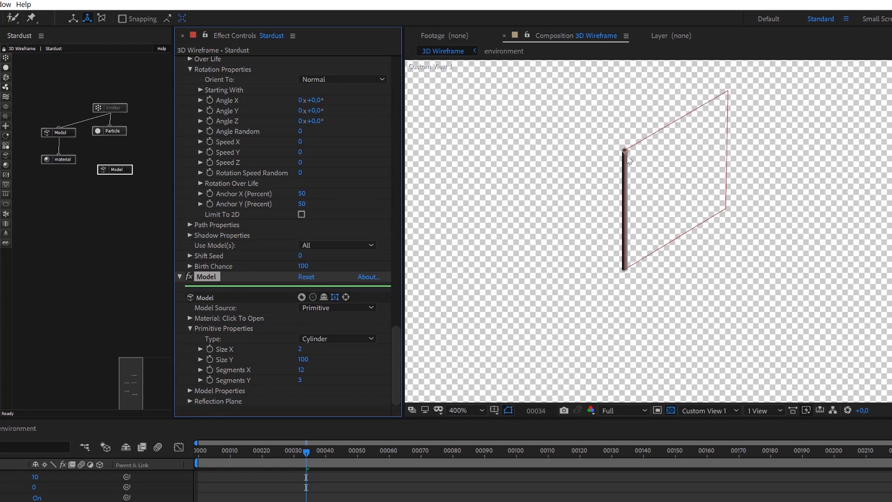
left_click(190, 390)
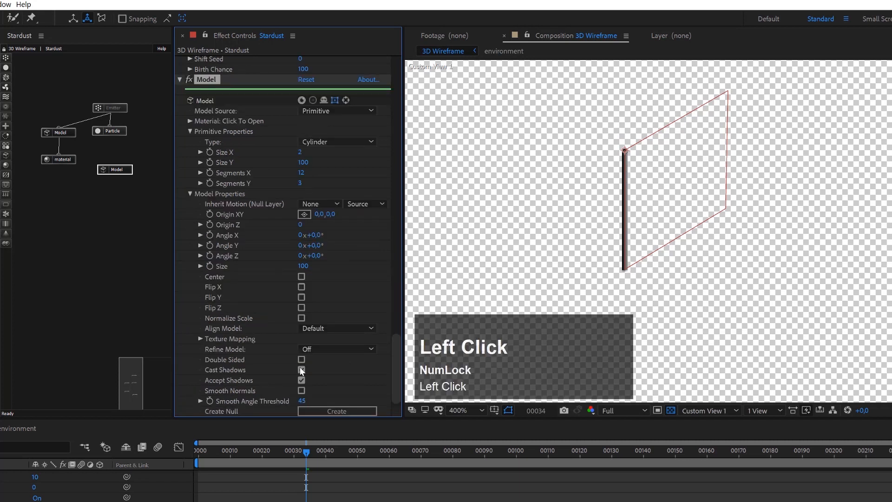
left_click(315, 235)
type("90")
key("Return")
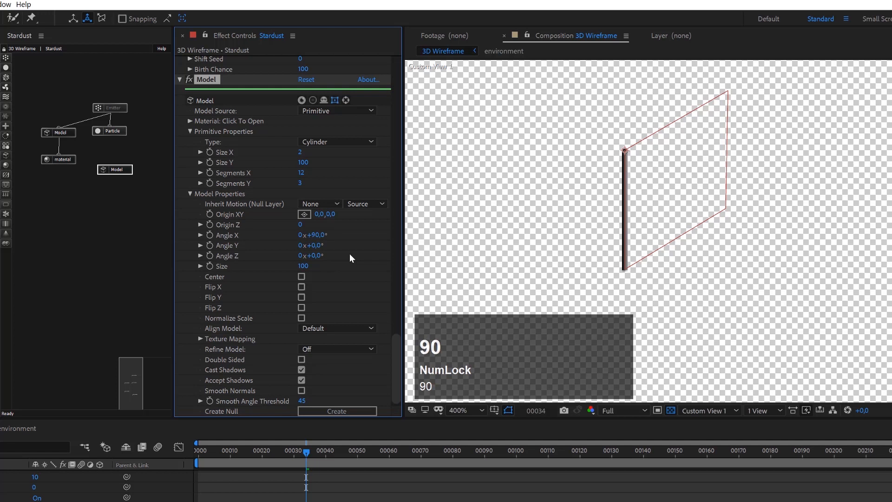
Select the Stardust Null layer to compare the cylinder's direction with the null's axes.
scroll(69, 487, "up", 2)
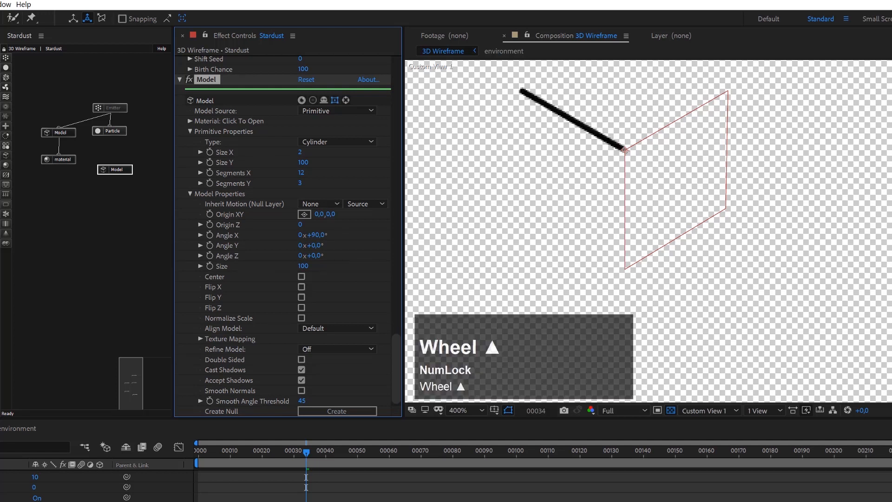
scroll(70, 487, "up", 3)
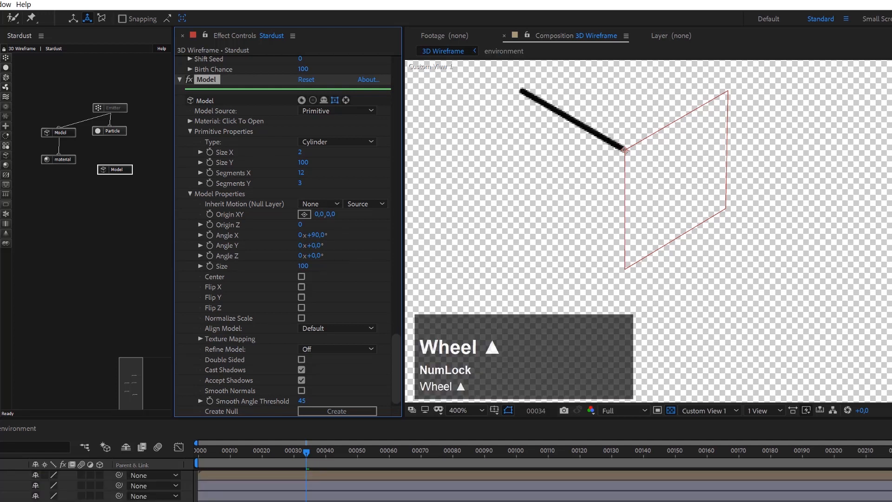
left_click(9, 500)
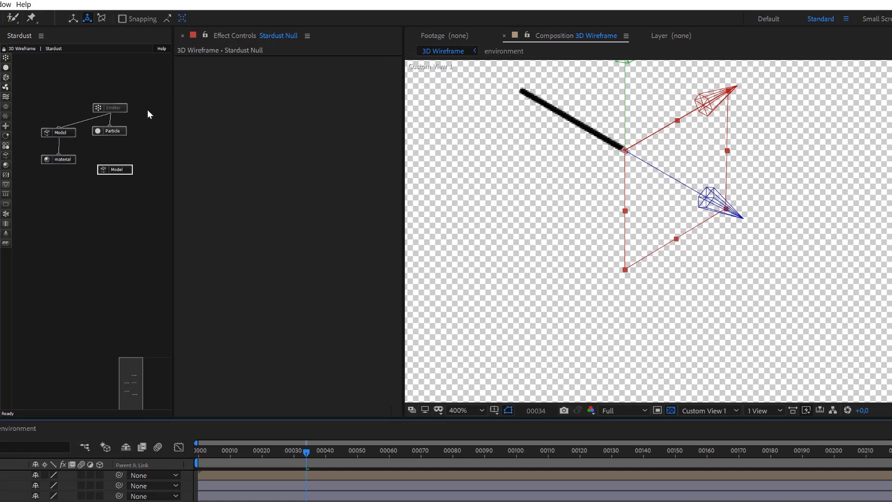
Connect the cylinder Model node to the Particle node, re-enable the Emitter, and line the Model node up beneath the Particle.
left_click(113, 106)
left_click_drag(115, 165, 110, 132)
right_click(118, 110)
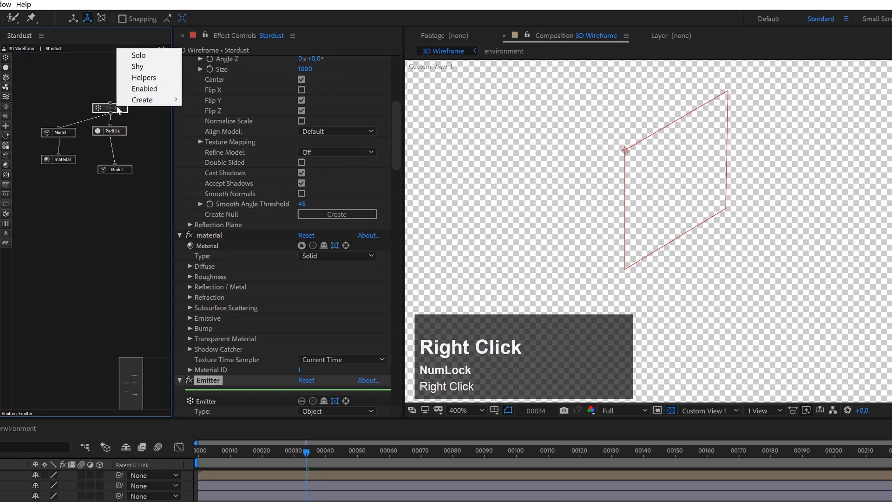
left_click(135, 89)
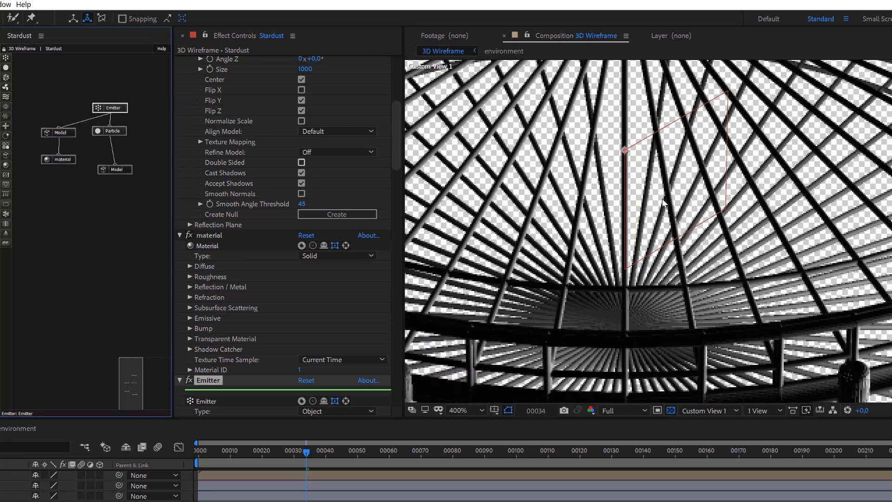
scroll(665, 203, "down", 4)
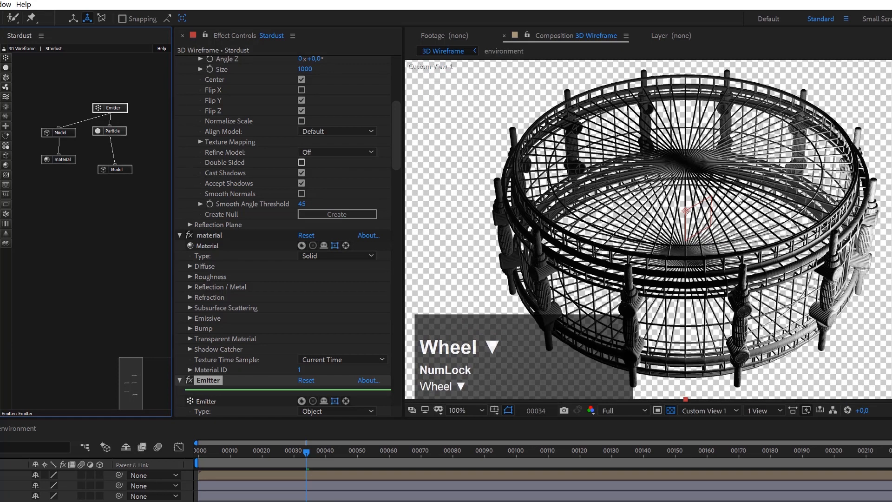
scroll(738, 200, "up", 1)
scroll(740, 199, "down", 1)
scroll(740, 199, "up", 1)
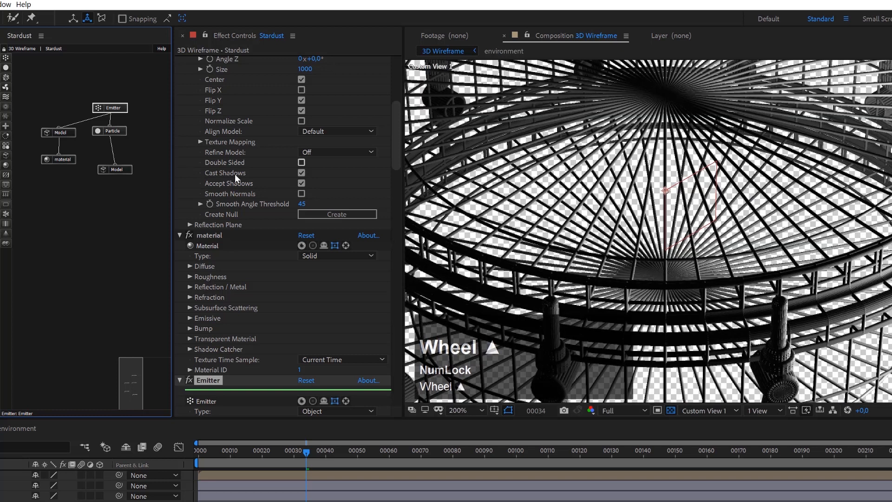
left_click_drag(118, 168, 113, 158)
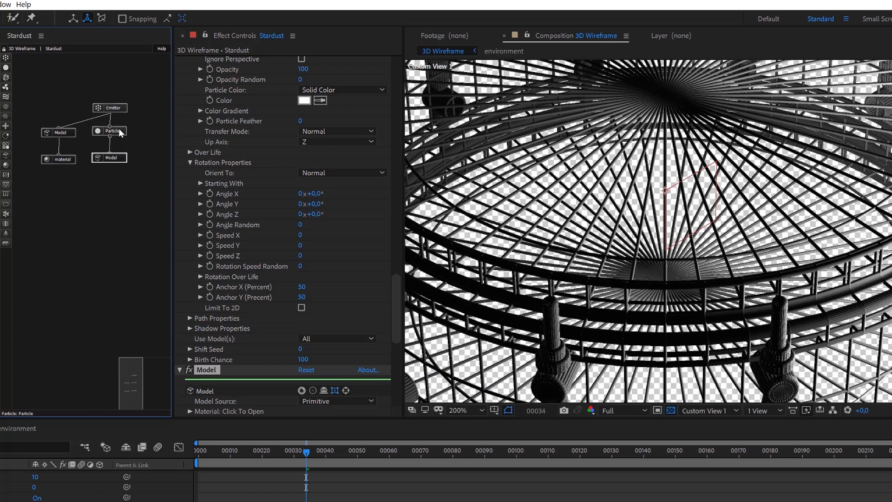
Turn off the Emitter's Edges - Inherit Size to compare the result, and turn it back on.
left_click(122, 109)
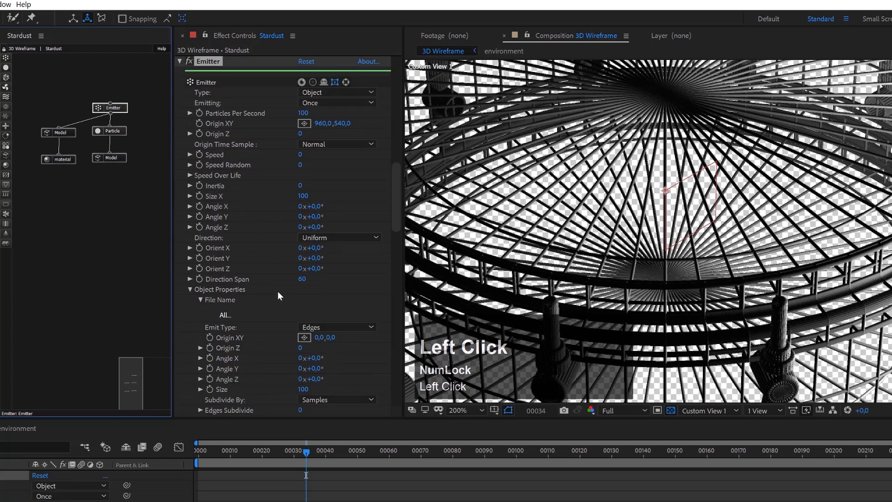
scroll(277, 291, "down", 3)
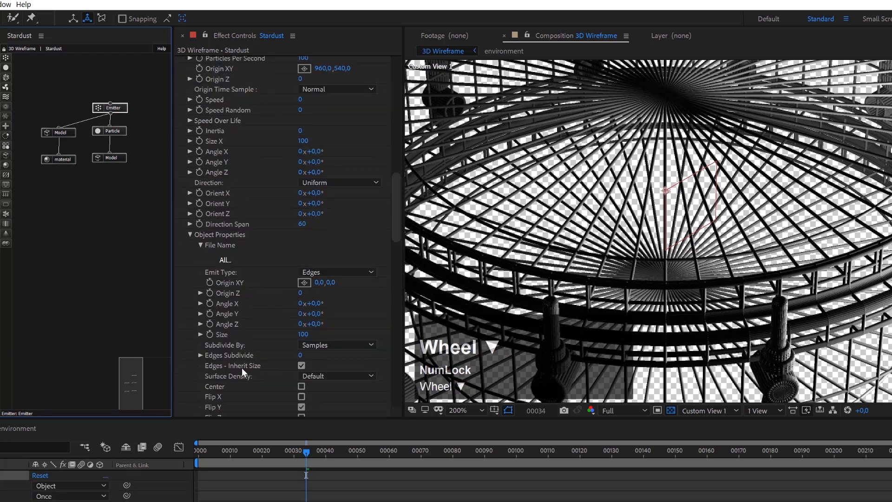
left_click(302, 364)
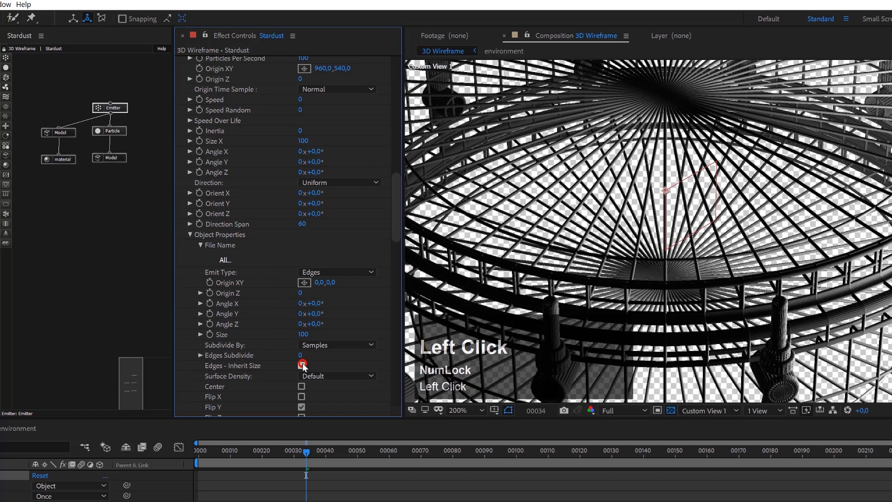
scroll(706, 196, "down", 4)
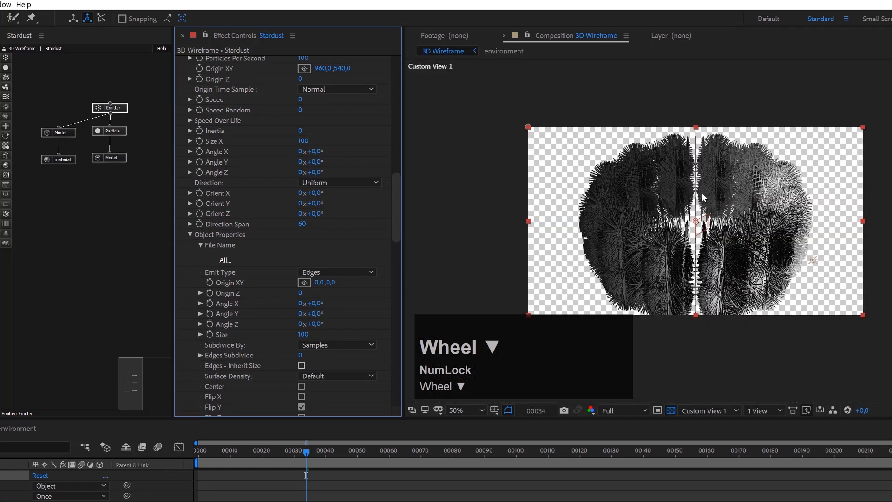
scroll(708, 195, "up", 2)
scroll(707, 196, "up", 2)
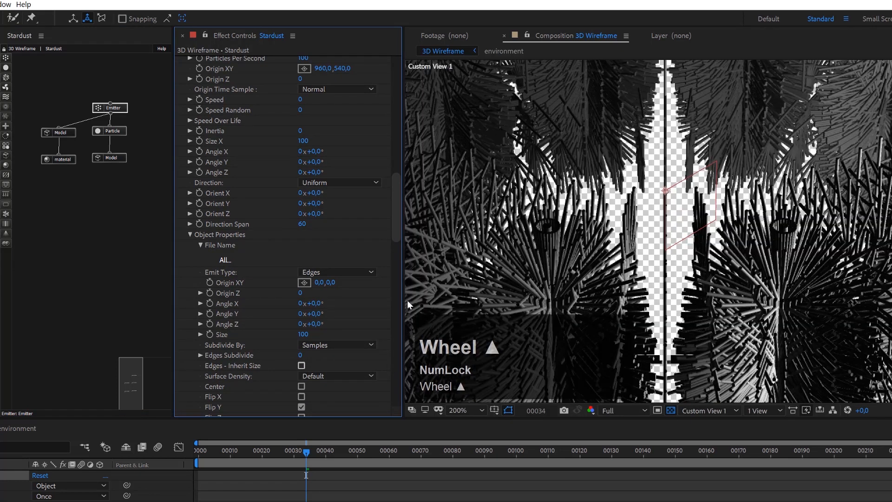
left_click(302, 365)
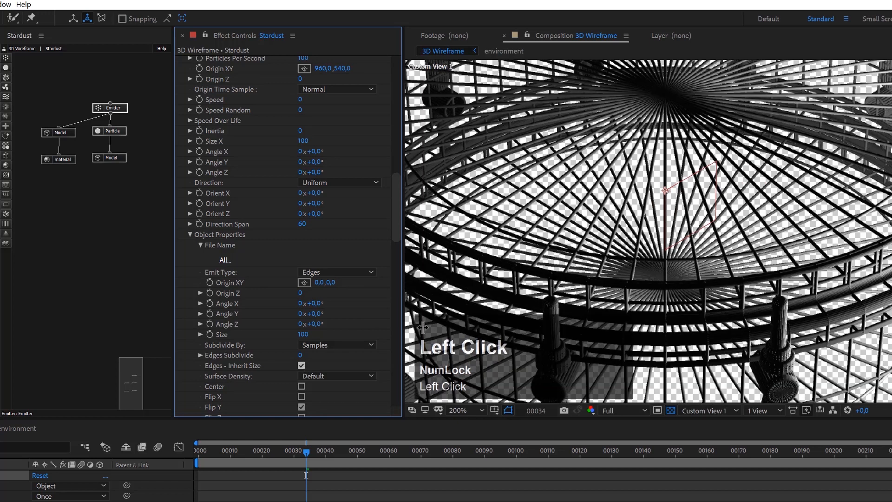
Try Front and then Back for the cylinder model's Align Model option and inspect the wireframe.
left_click(109, 158)
scroll(304, 325, "down", 10)
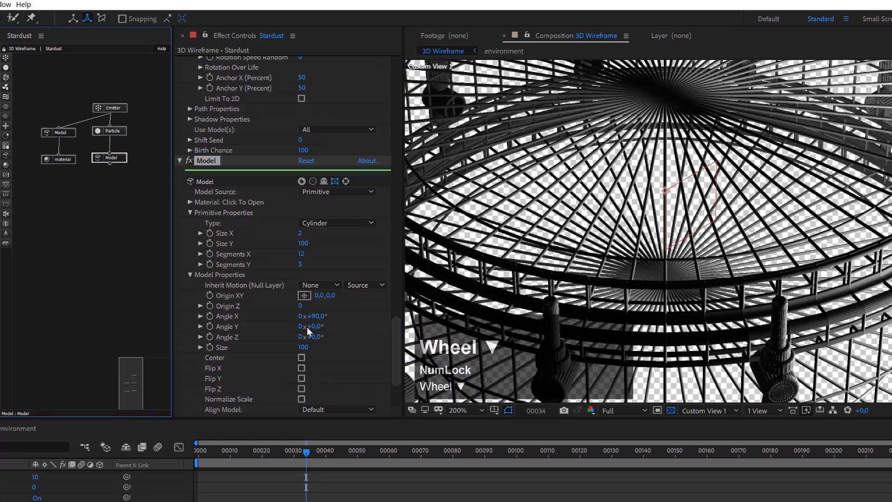
scroll(322, 321, "down", 5)
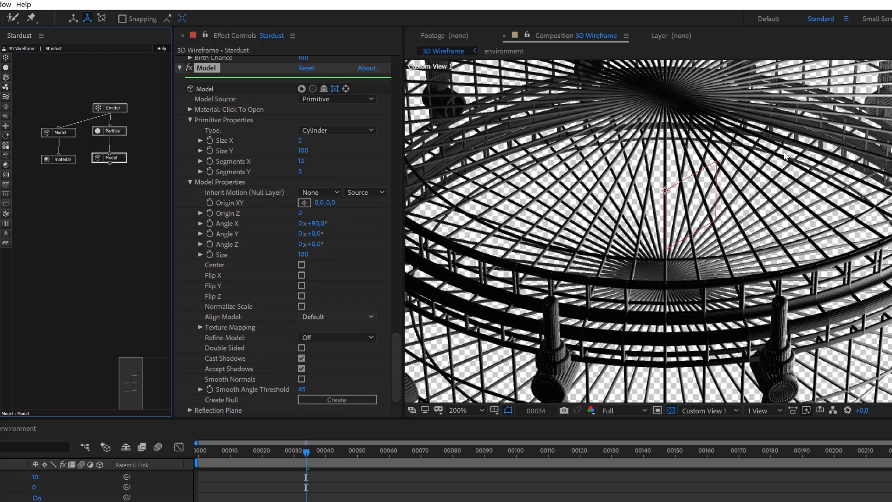
left_click(335, 317)
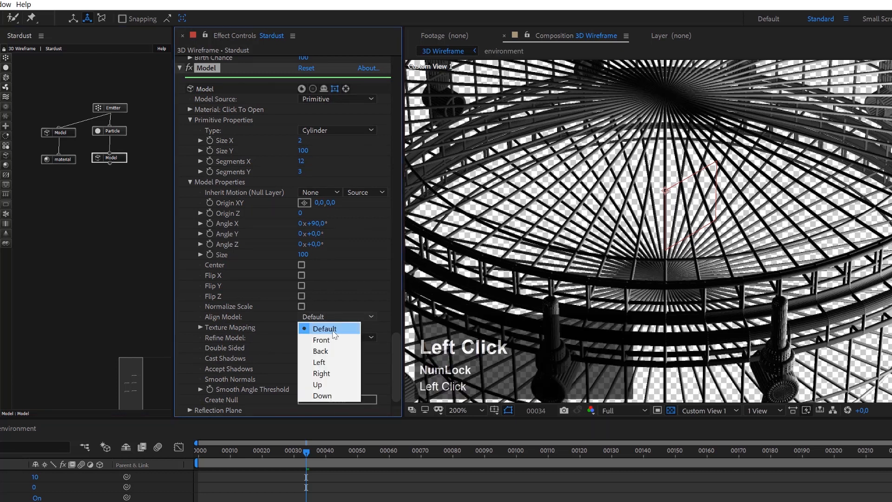
left_click(329, 340)
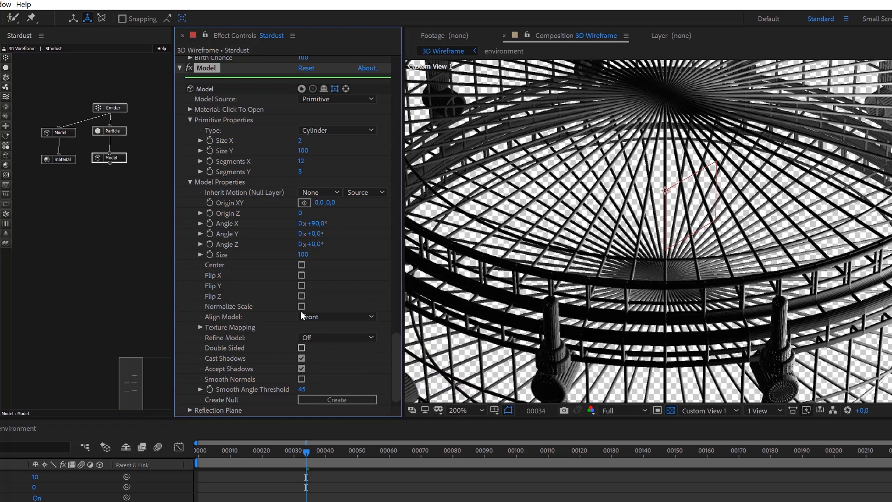
left_click(318, 316)
left_click(325, 352)
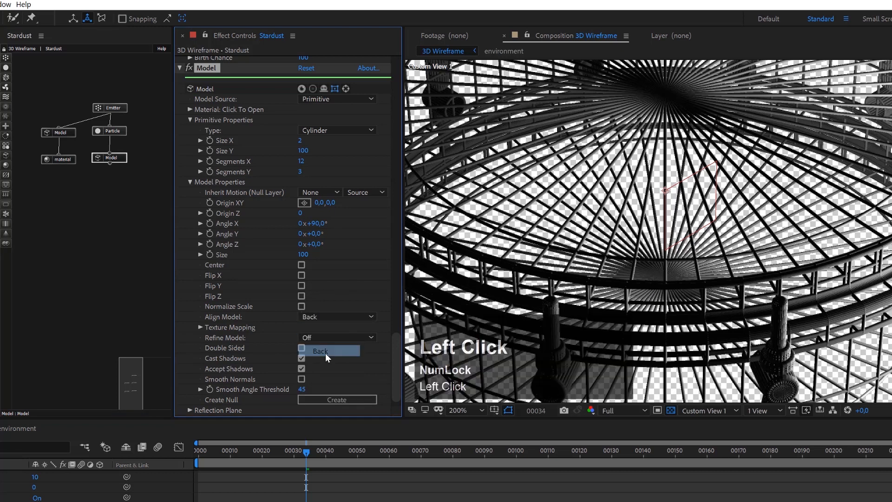
scroll(622, 251, "down", 3)
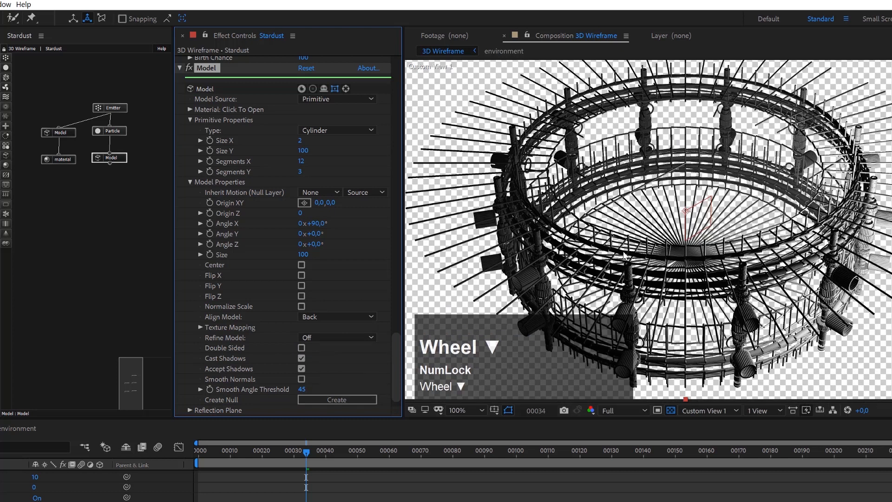
scroll(703, 240, "up", 3)
scroll(742, 233, "down", 3)
Set the cylinder model's Align Model to Front and inspect the edges up close.
left_click(339, 316)
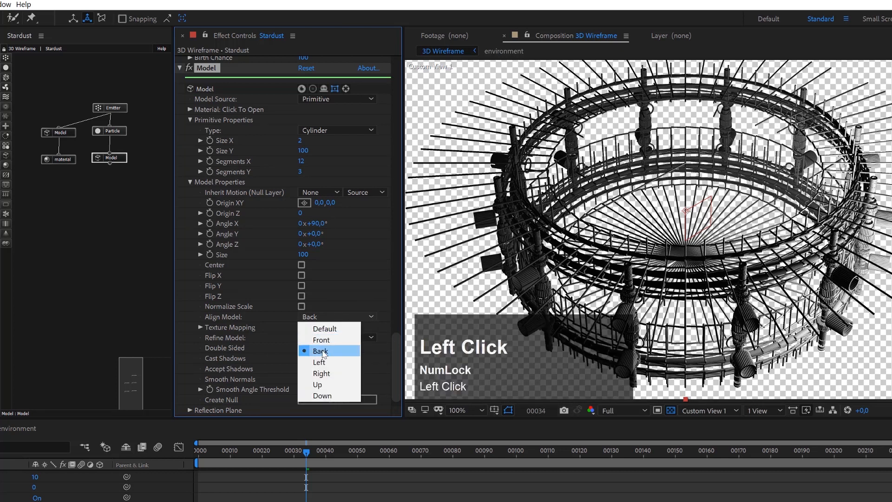
left_click(325, 341)
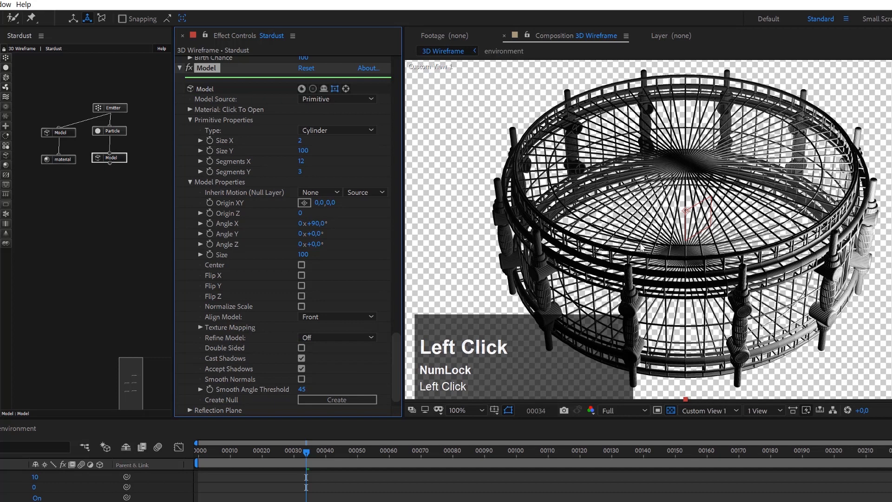
scroll(655, 246, "up", 2)
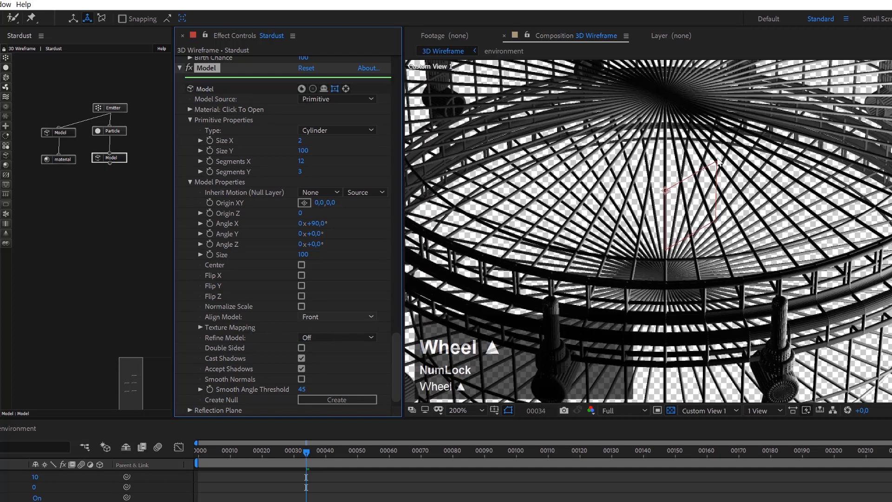
left_click(318, 319)
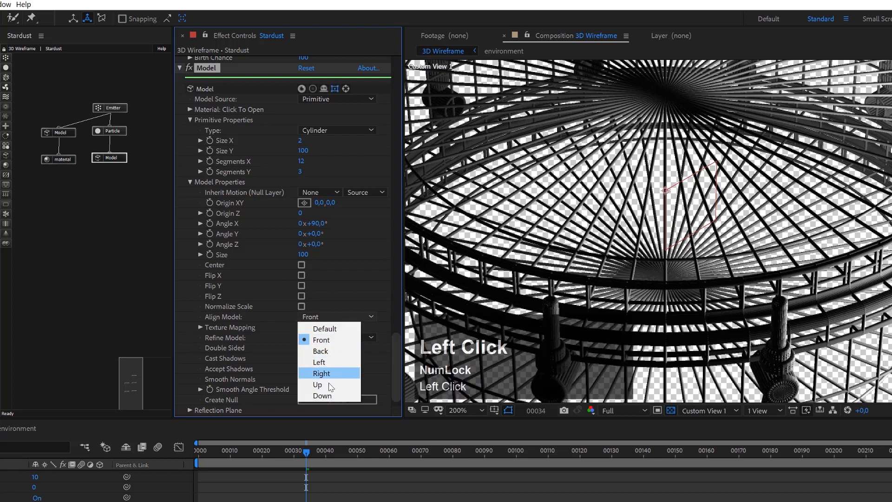
left_click(322, 340)
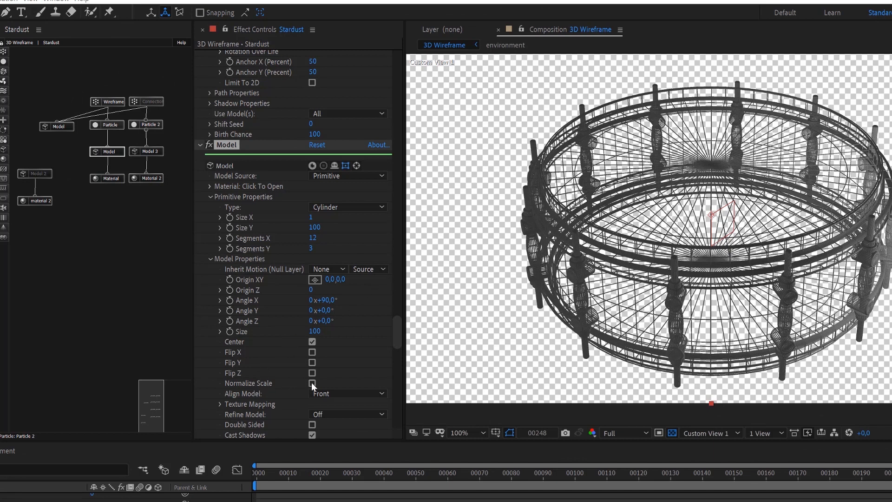
Set Size Y to 1 on the cylinder Model in the Wireframe branch and turn on Normalize Scale.
left_click(111, 151)
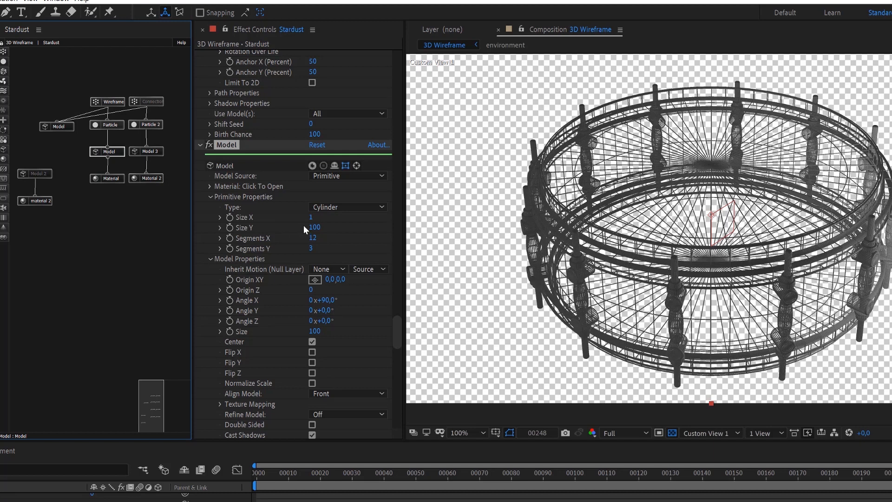
left_click(317, 227)
left_click(317, 227)
type("1")
key("Return")
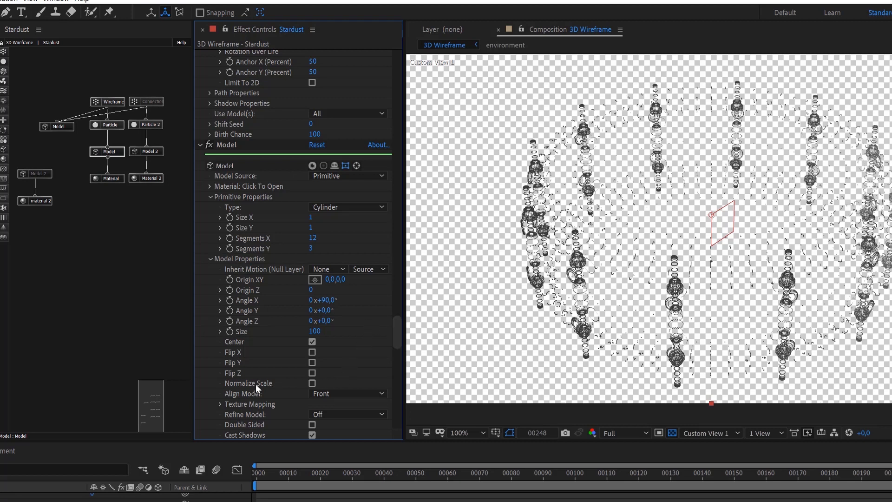
left_click(312, 383)
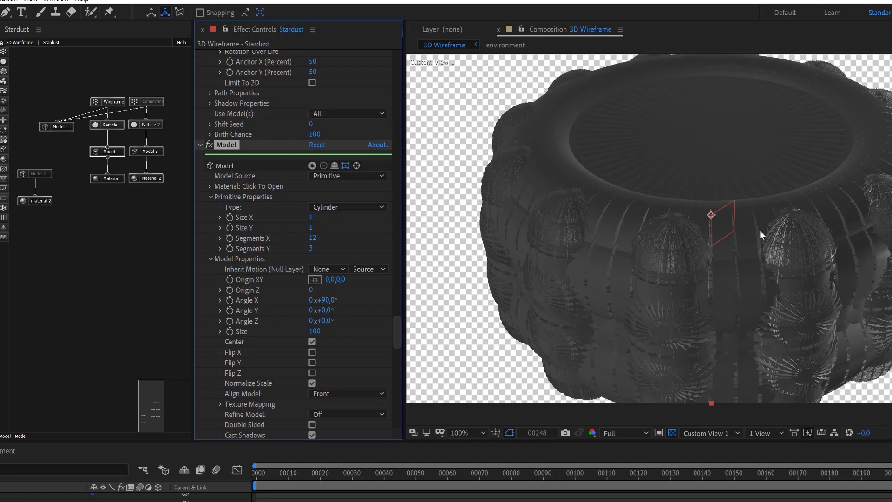
Reduce the cylinder's Size X to a near-zero value and turn off Normalize Scale.
left_click(363, 245)
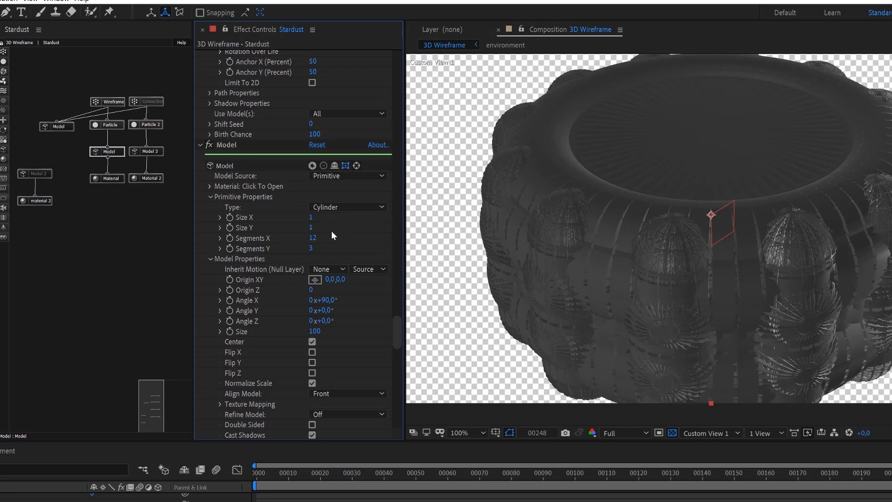
key("Tab")
key("Return")
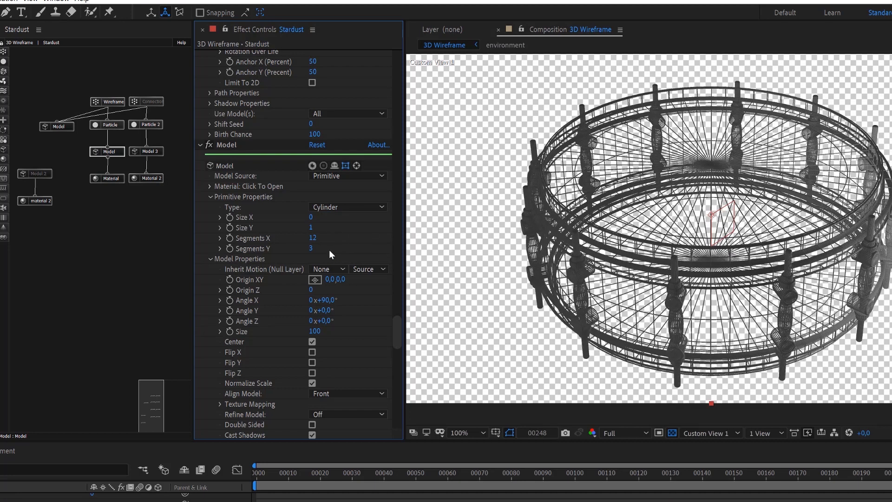
left_click(312, 383)
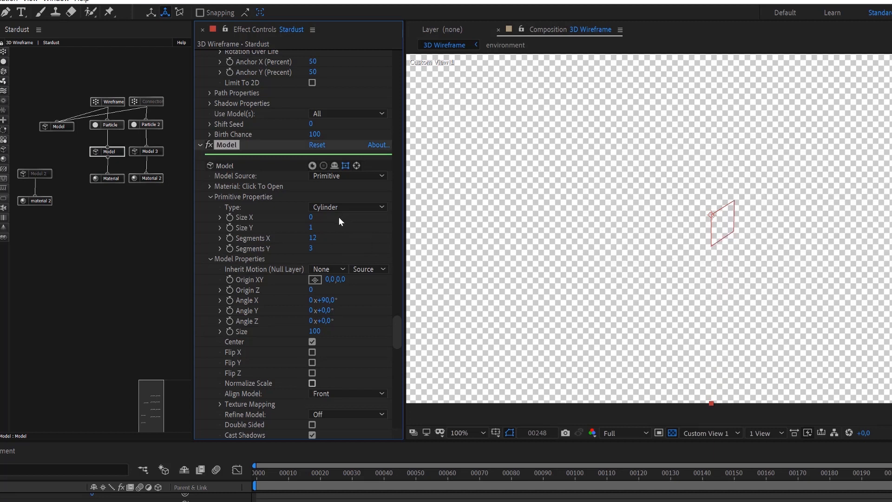
Set the cylinder model's Size X to 1, try Size Y at 50 and raise it to 100.
left_click(310, 218)
type("1")
key("Return")
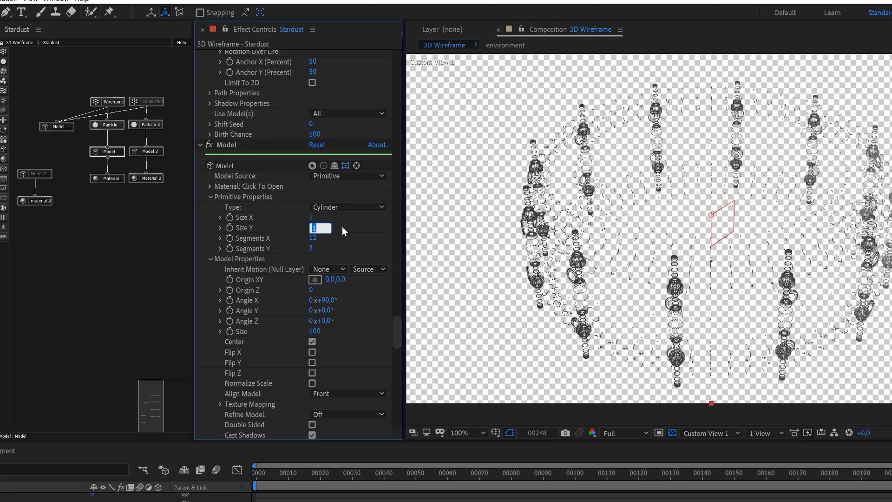
key("Return")
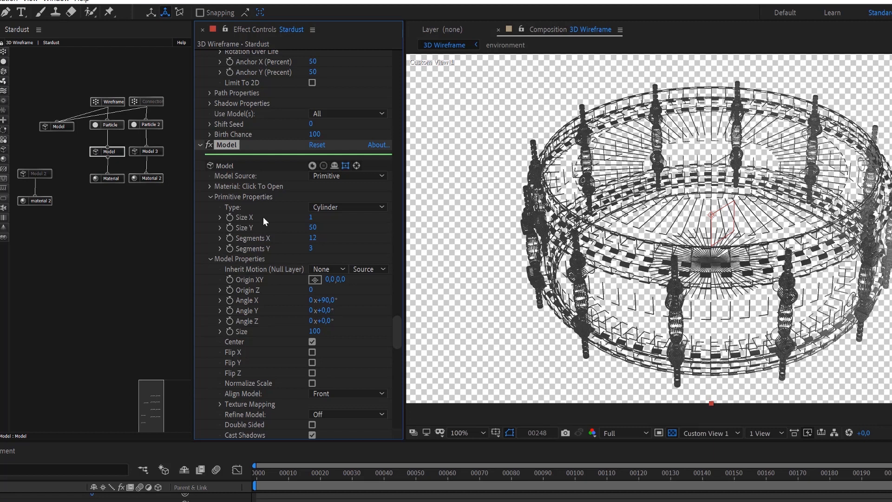
left_click(313, 228)
key("Return")
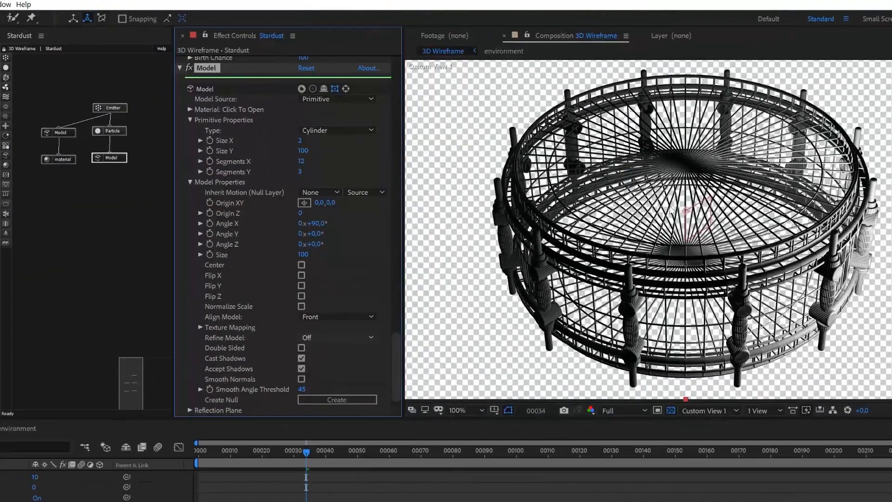
Thin the wireframe edges by setting Size X to 1 on the cylinder Model under the Particle, and compare them close up and from afar.
scroll(643, 172, "up", 2)
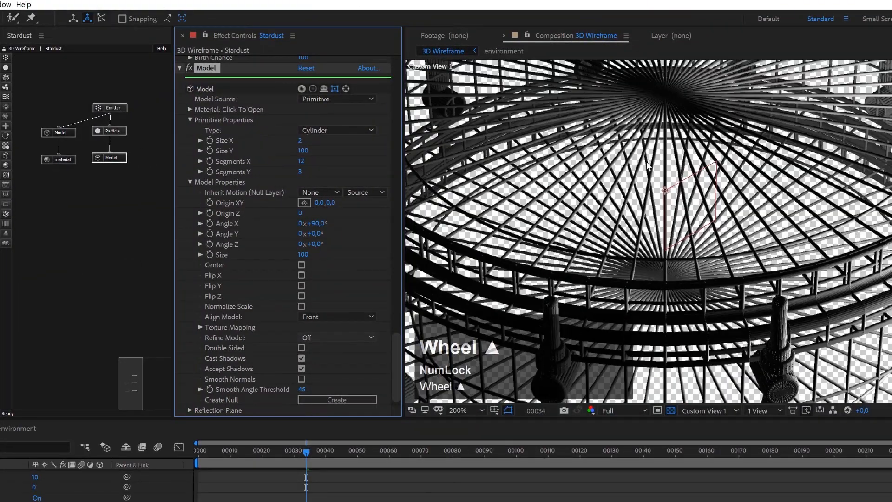
left_click(106, 158)
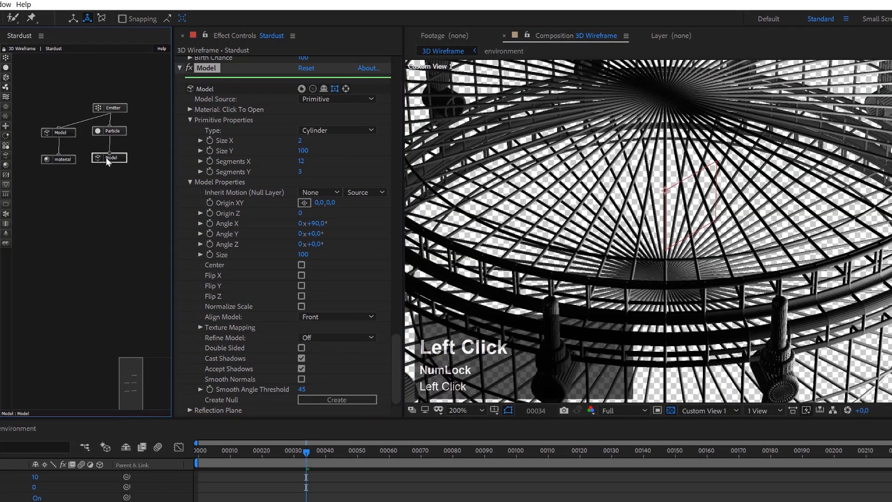
left_click(300, 140)
type("1")
left_click(326, 157)
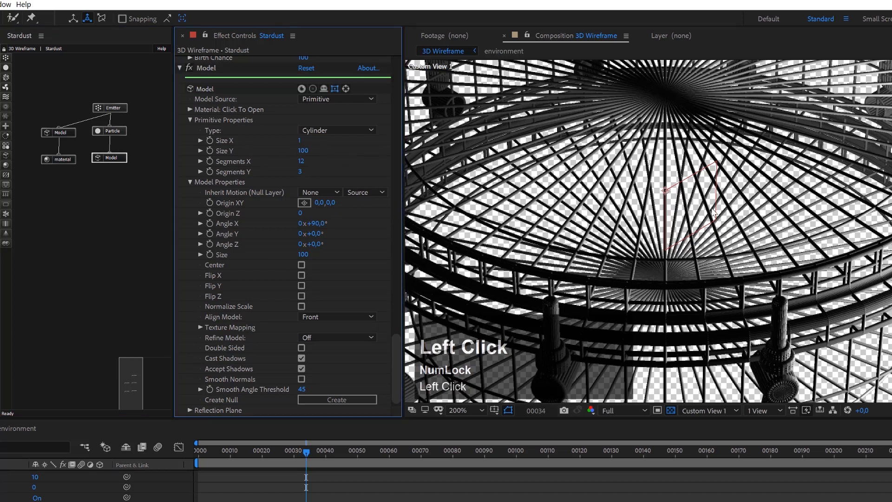
scroll(697, 234, "down", 2)
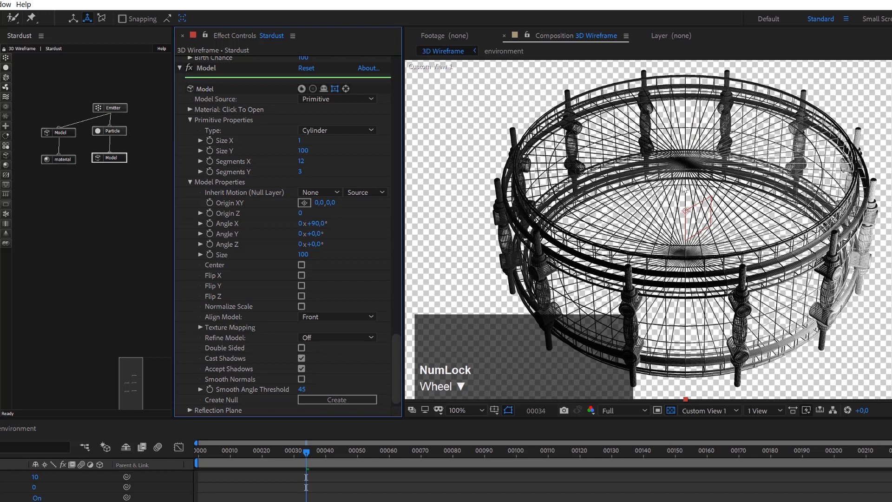
scroll(646, 205, "up", 2)
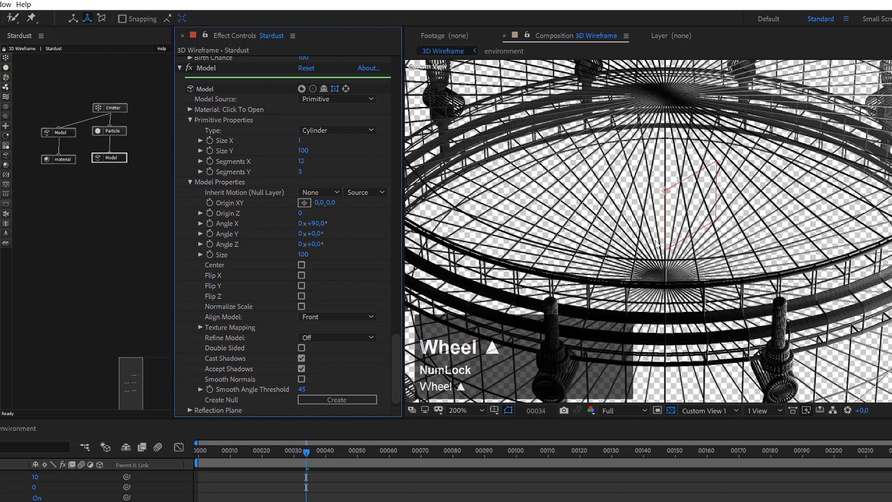
Attach a new Material node to the cylinder Model and set its diffuse Color From Particle to 0.
left_click(7, 165)
left_click_drag(86, 194, 112, 158)
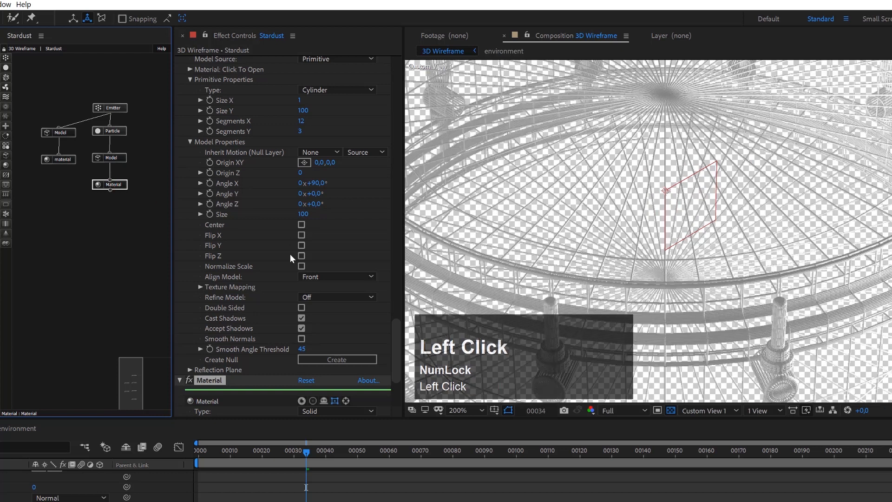
scroll(289, 254, "down", 4)
left_click(190, 313)
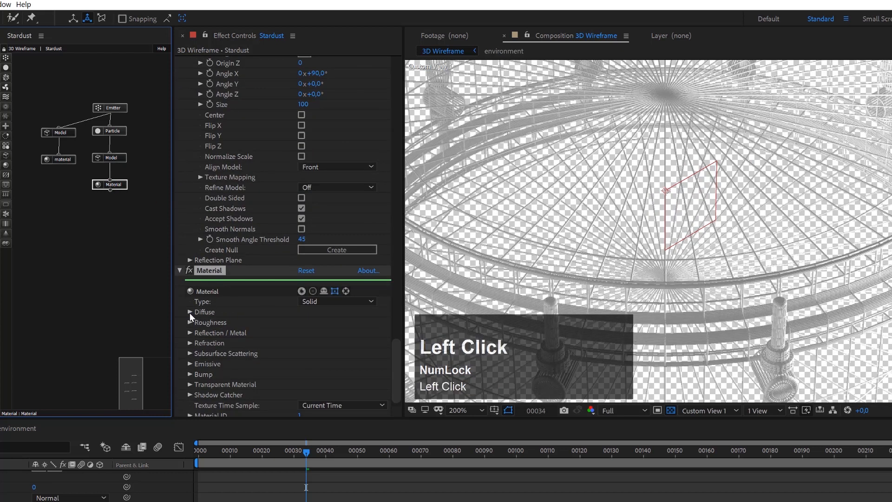
left_click(303, 353)
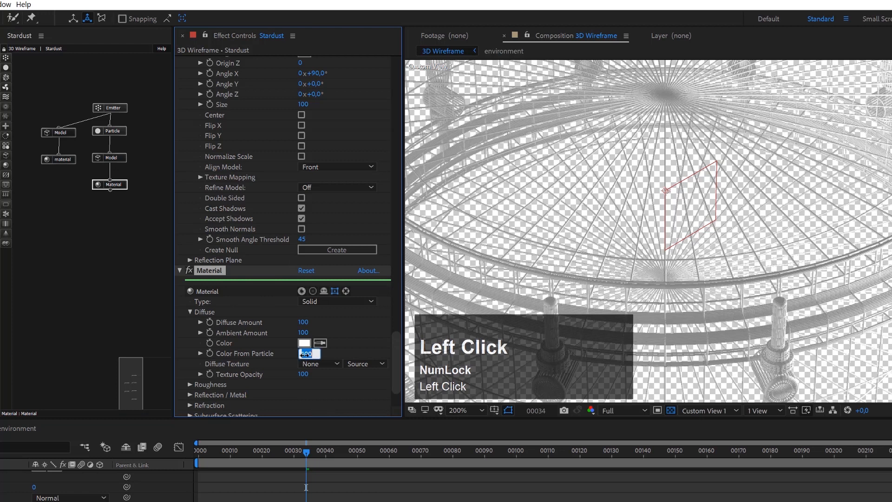
type("0")
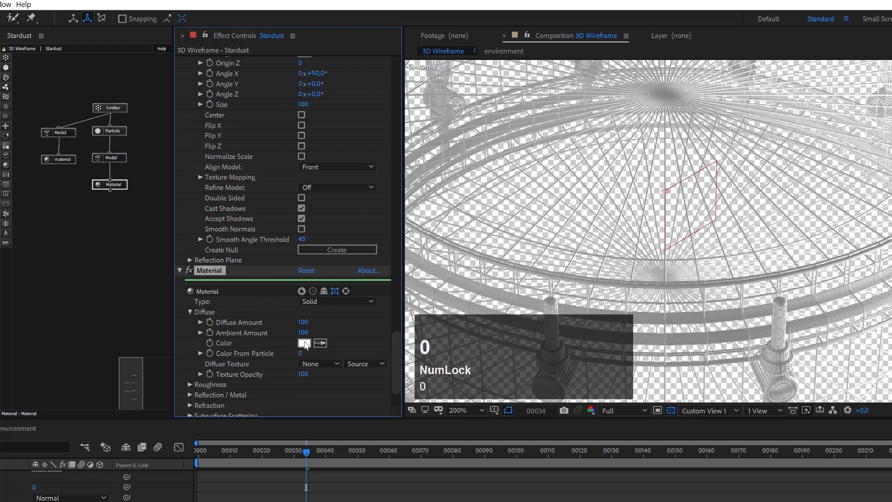
Change the wireframe material's diffuse color to dark gray 565656.
left_click(304, 343)
left_click_drag(0, 128, 0, 136)
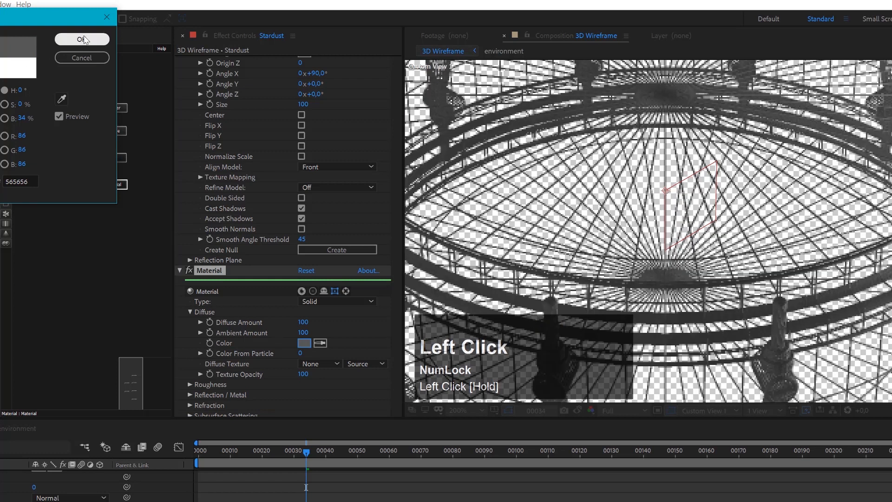
left_click(84, 40)
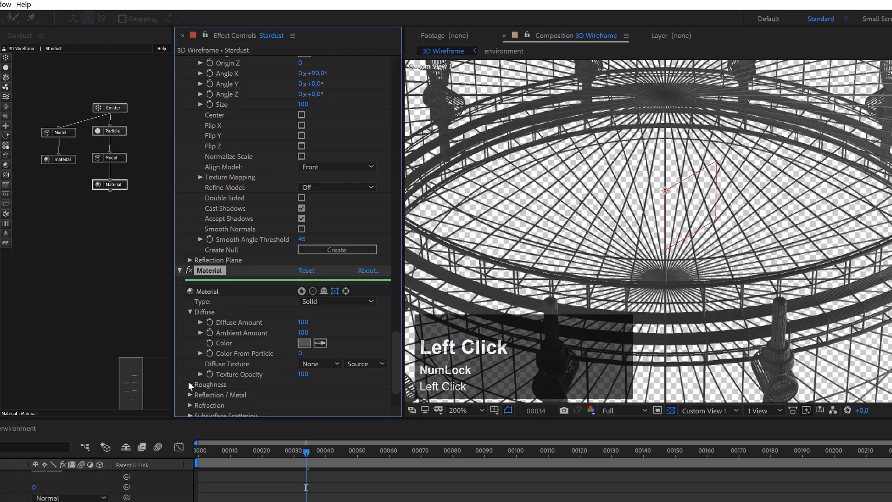
Set the wireframe material's Reflection / Metal Amount to 75 and inspect the result up close and at full view.
scroll(188, 381, "down", 3)
left_click(190, 328)
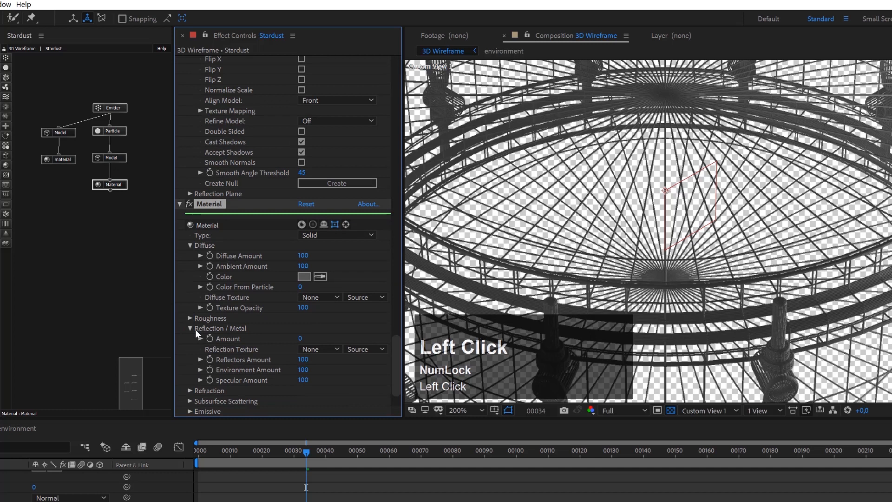
left_click(299, 338)
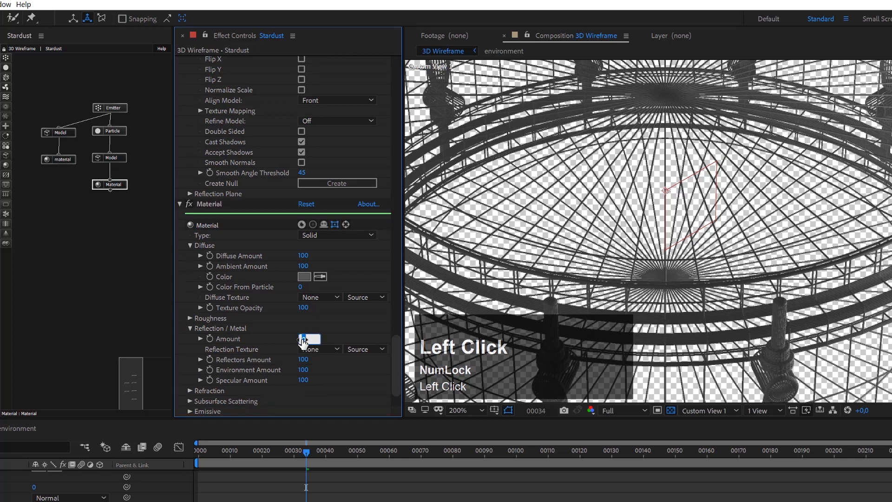
type("75")
key("Return")
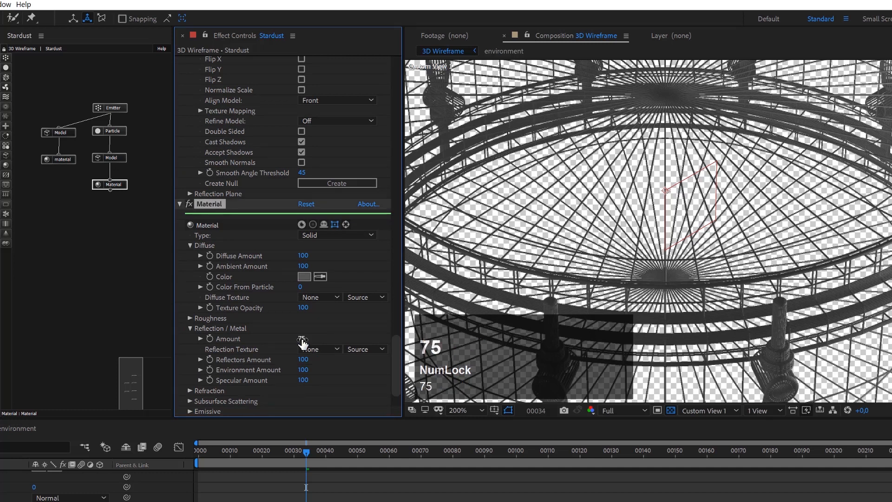
scroll(877, 250, "down", 3)
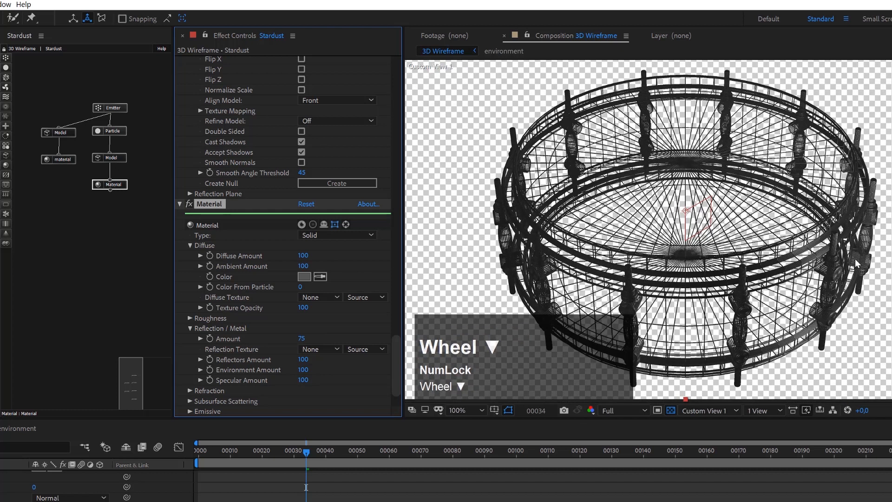
scroll(857, 262, "up", 3)
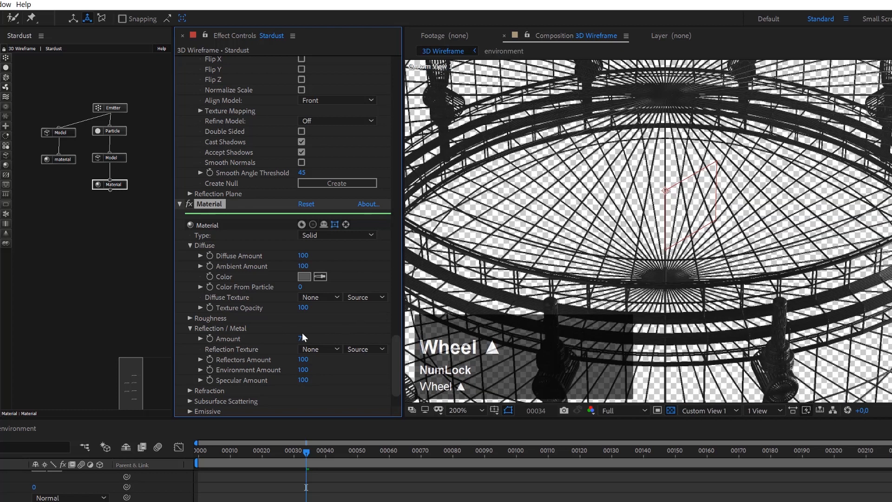
scroll(741, 239, "down", 3)
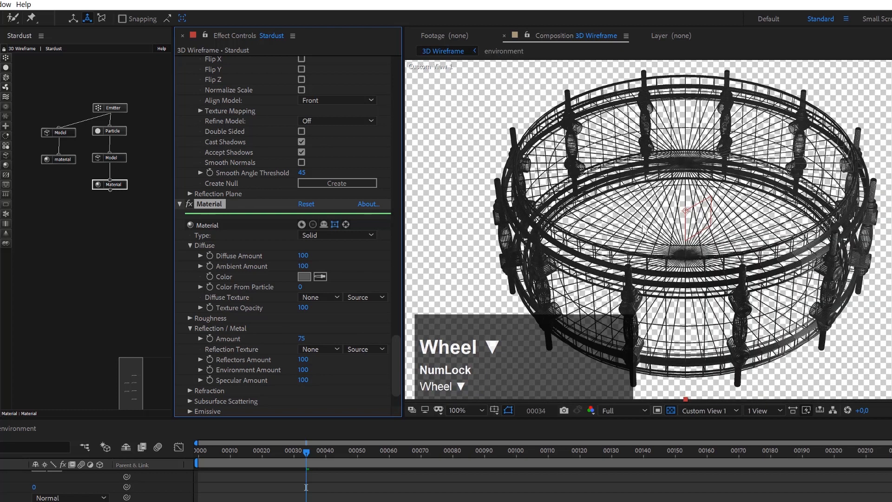
scroll(666, 192, "up", 3)
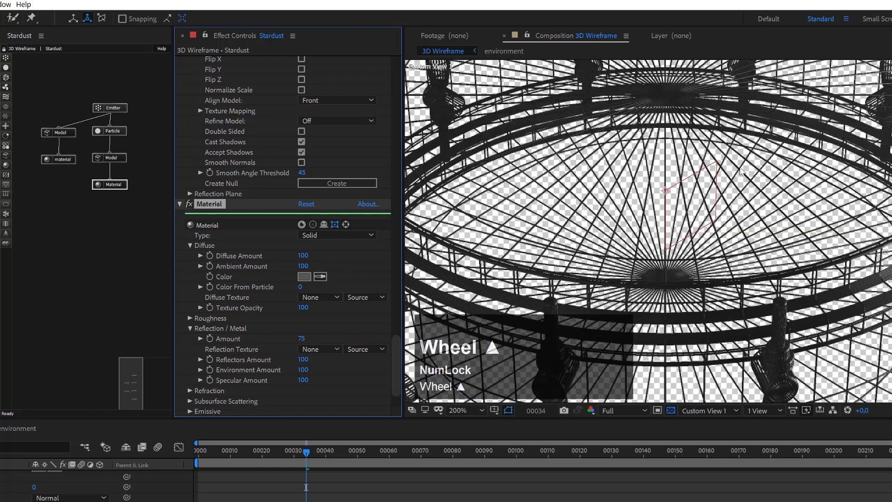
scroll(740, 171, "down", 3)
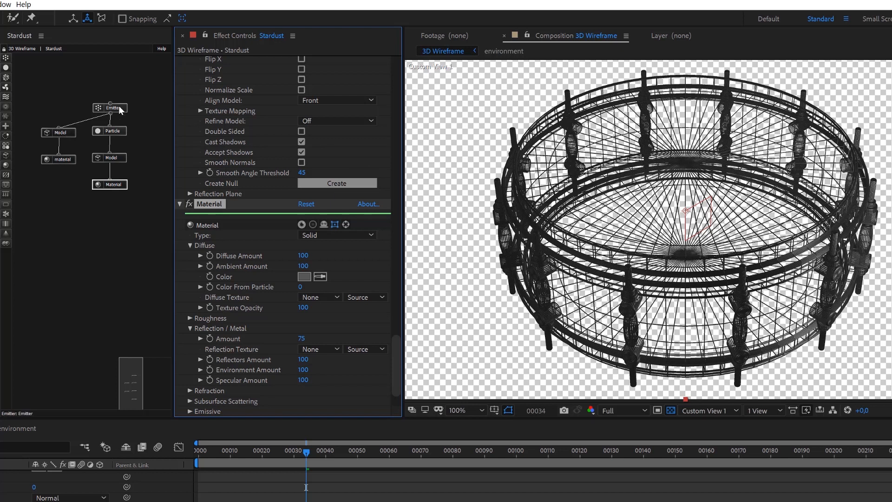
Duplicate the drum's Model and material nodes together and place the disconnected copies below the originals.
left_click(31, 130)
left_click_drag(45, 163, 55, 169)
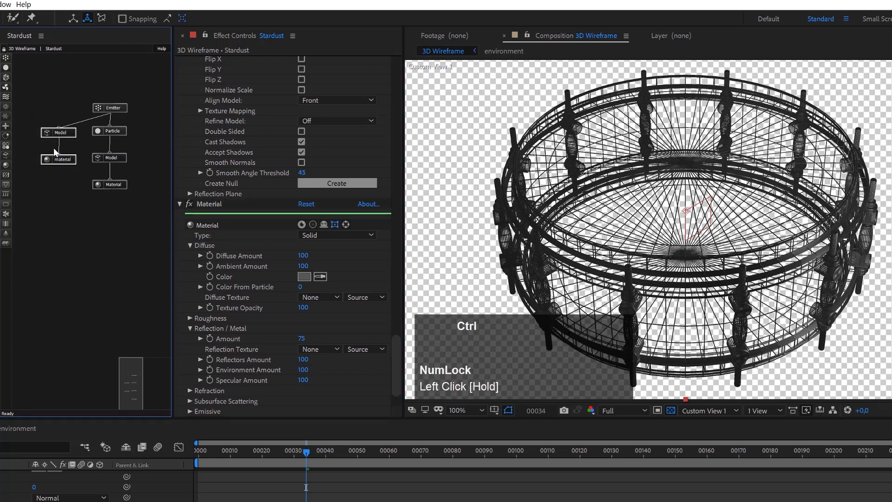
key("ctrl+d")
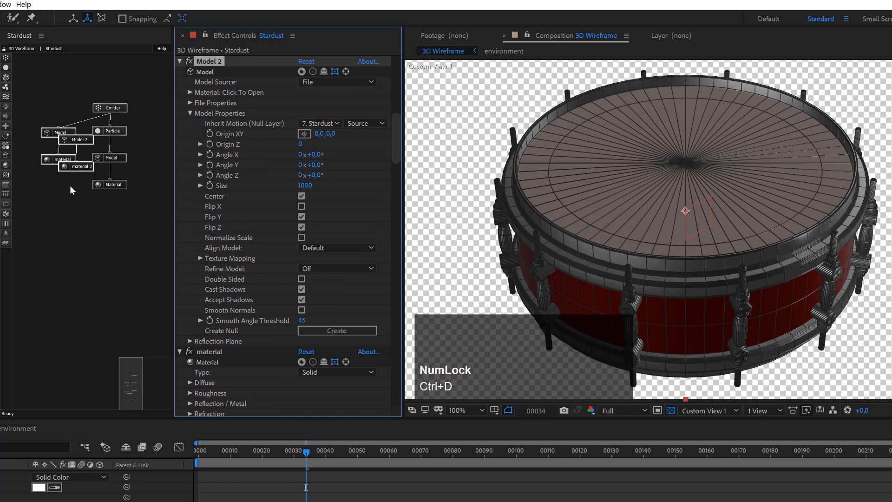
left_click(70, 190)
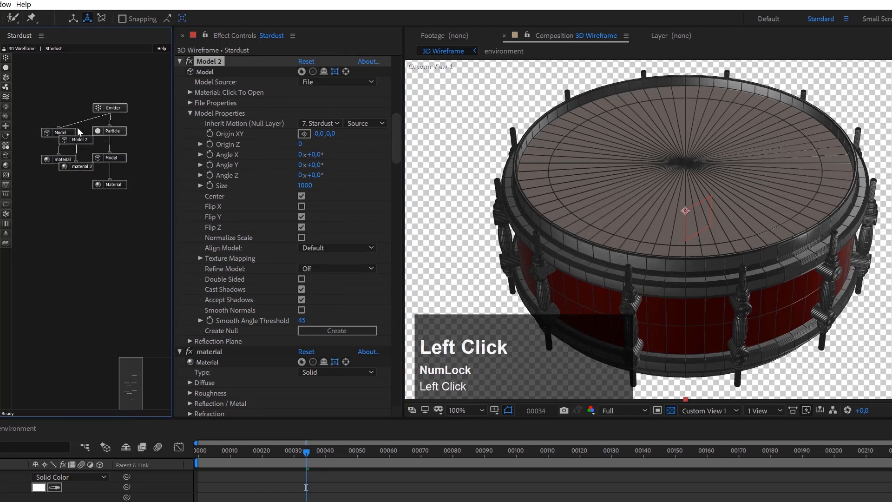
left_click(82, 139)
left_click_drag(82, 143, 57, 202)
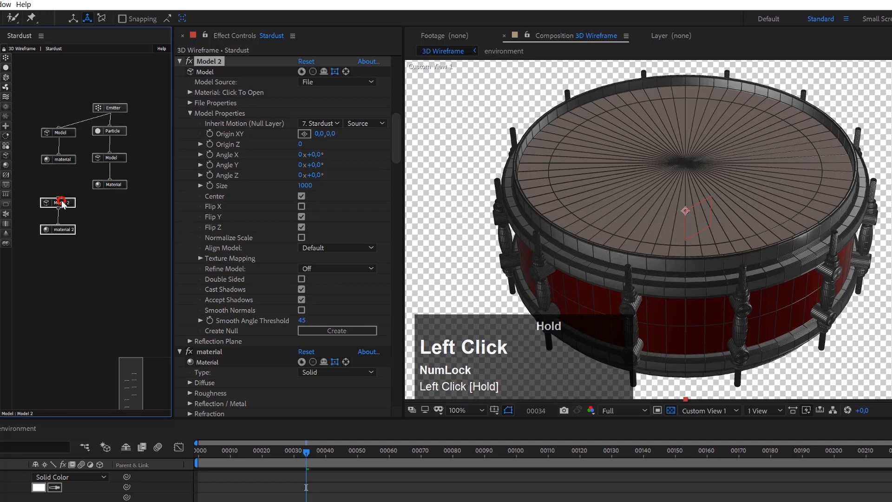
Delete the original drum Model's material node and move the Model 2 and material 2 nodes up beneath that Model.
left_click(63, 158)
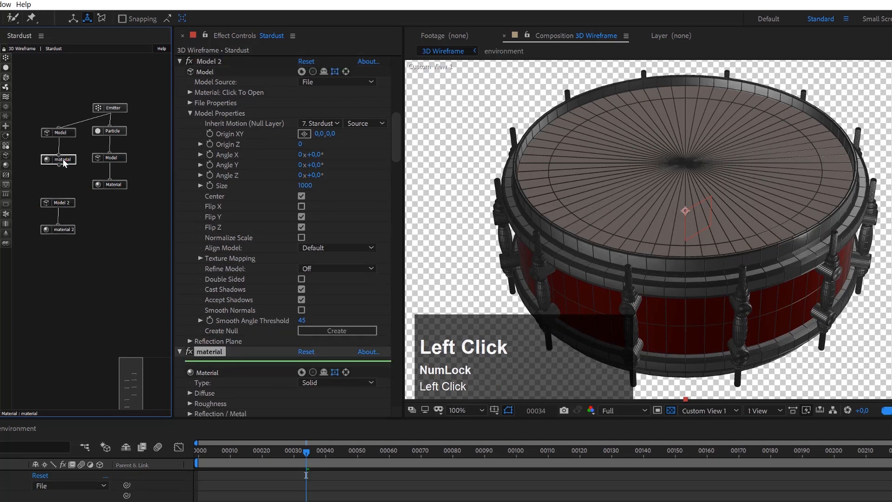
key("Delete")
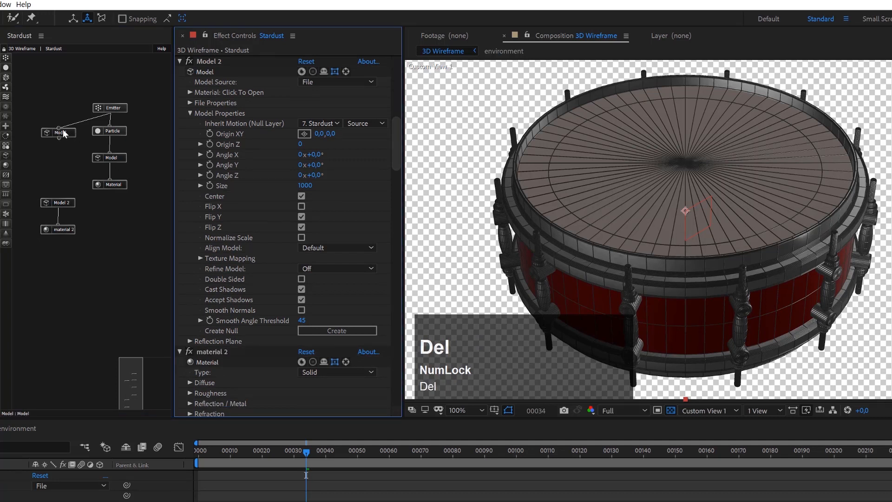
left_click_drag(68, 186, 59, 238)
left_click_drag(65, 201, 67, 171)
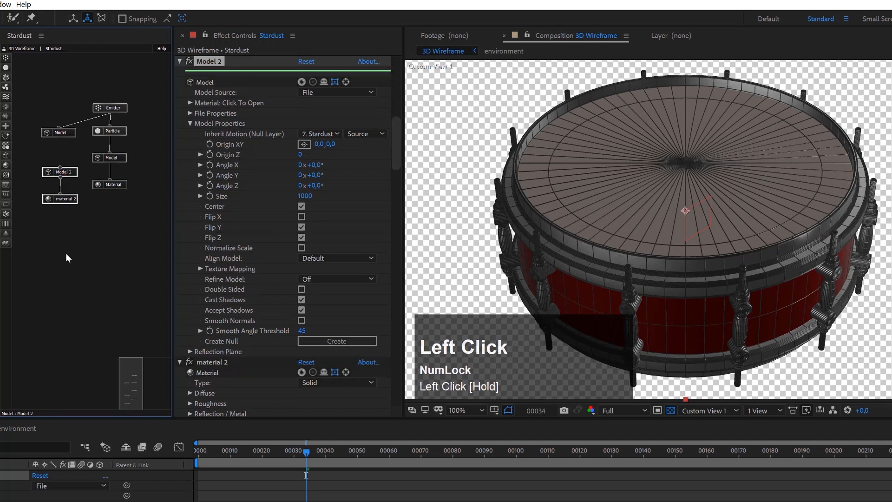
Change the material 2 Type to Transparent and inspect the see-through drum at different magnifications.
left_click(60, 201)
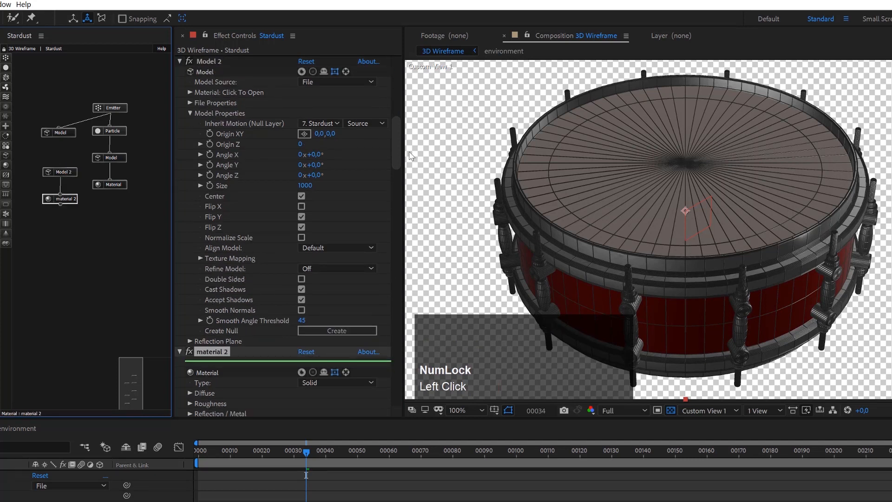
left_click_drag(396, 157, 397, 196)
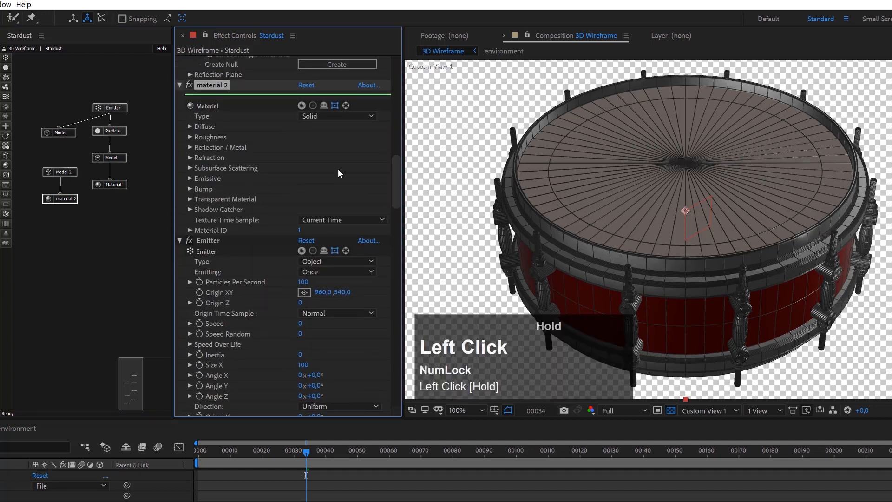
left_click(323, 117)
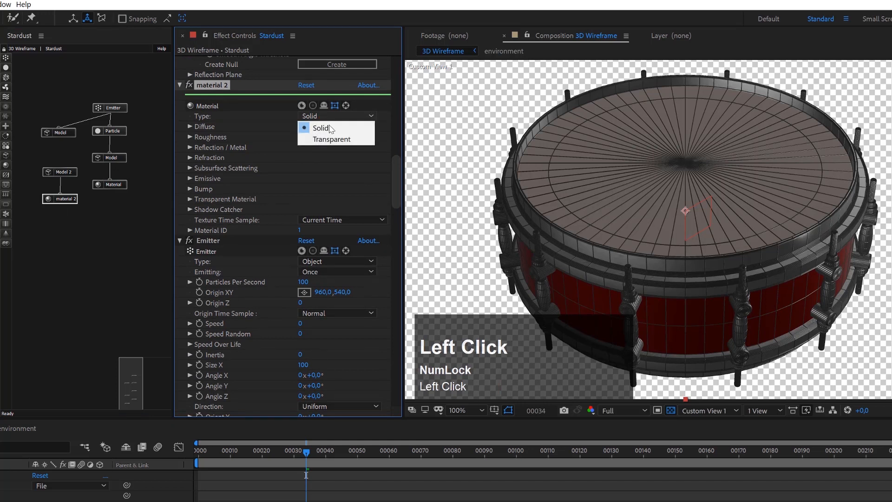
left_click(335, 137)
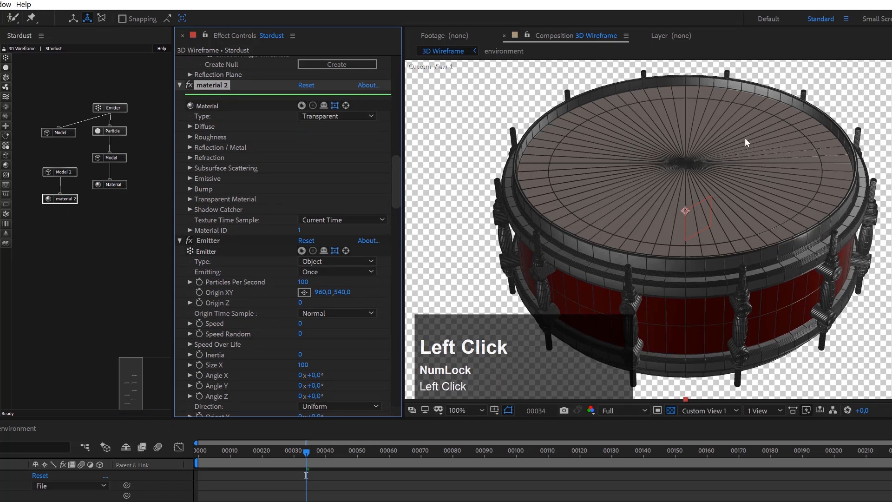
scroll(753, 187, "up", 1)
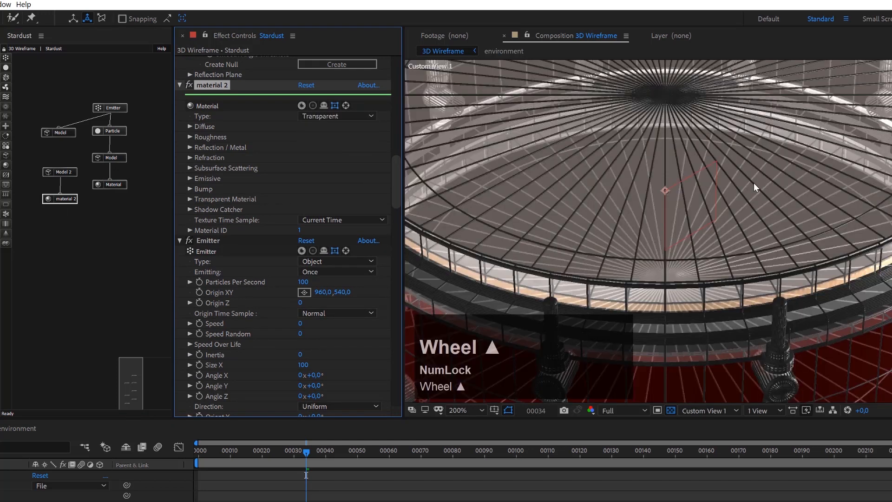
scroll(752, 182, "down", 2)
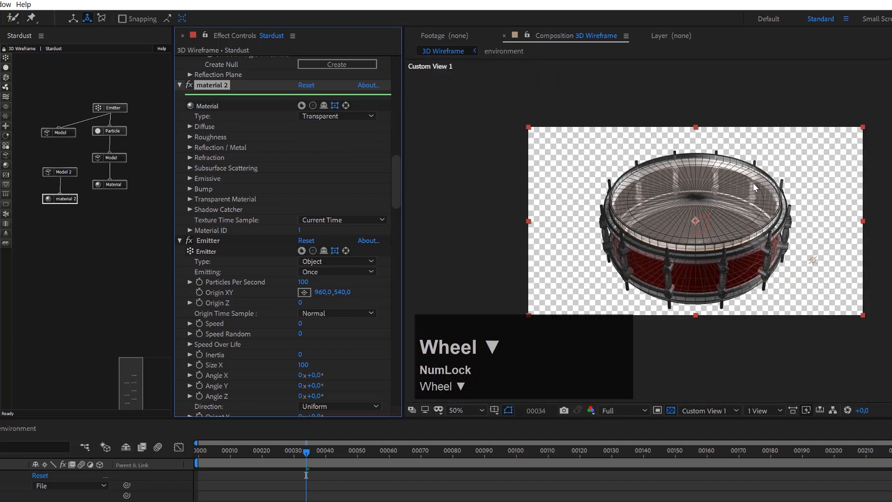
Inspect the transparent drum at different magnifications, then set material 2's Diffuse Texture to None.
scroll(755, 198, "up", 1)
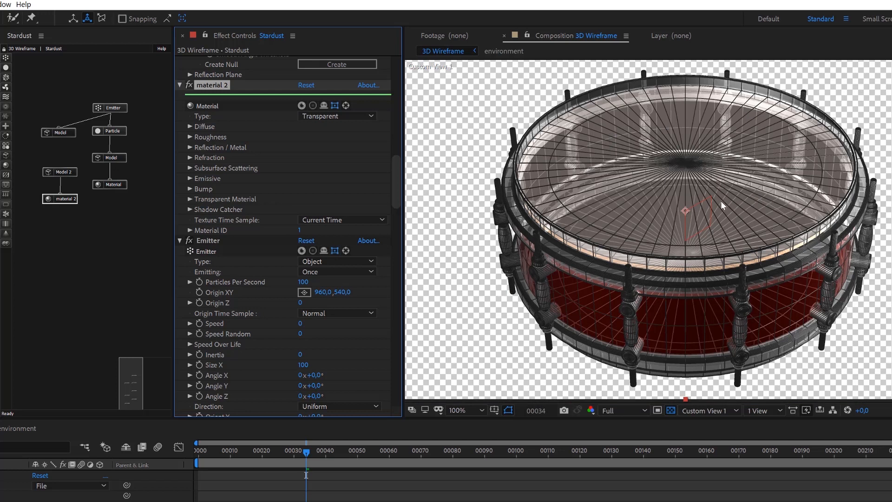
scroll(718, 191, "up", 1)
scroll(696, 182, "down", 1)
scroll(696, 182, "up", 1)
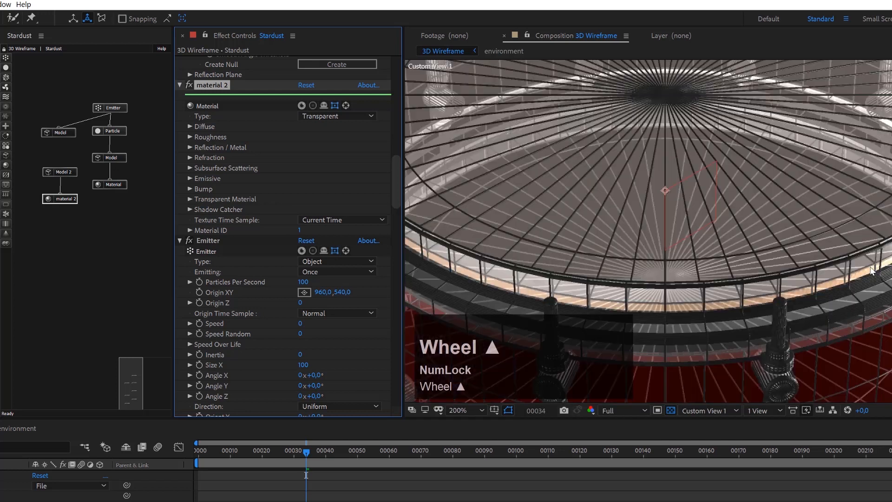
scroll(791, 241, "down", 1)
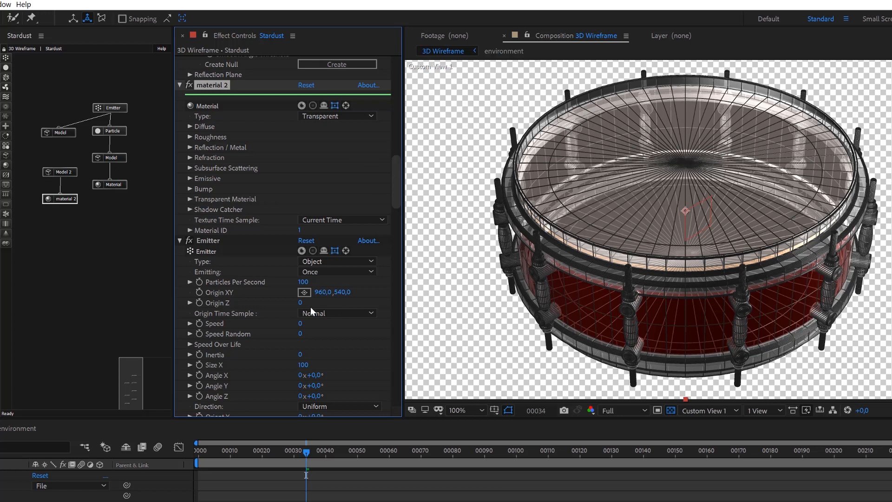
left_click(190, 126)
left_click(326, 178)
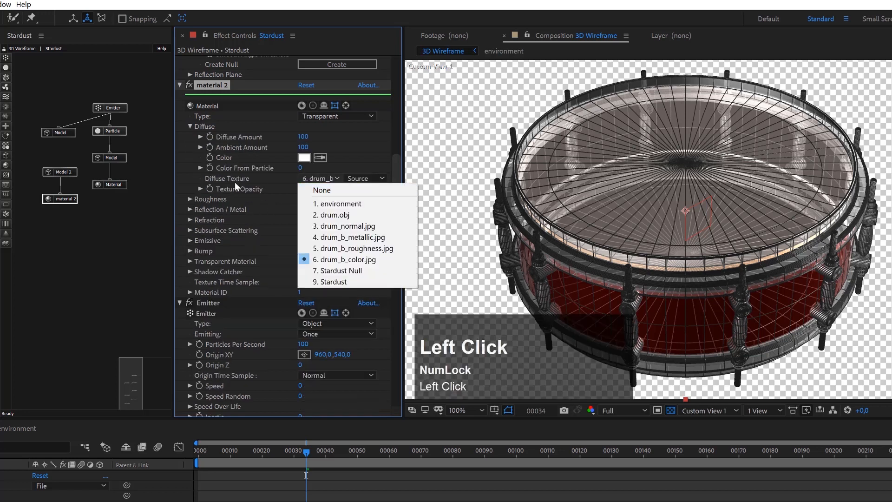
left_click(328, 190)
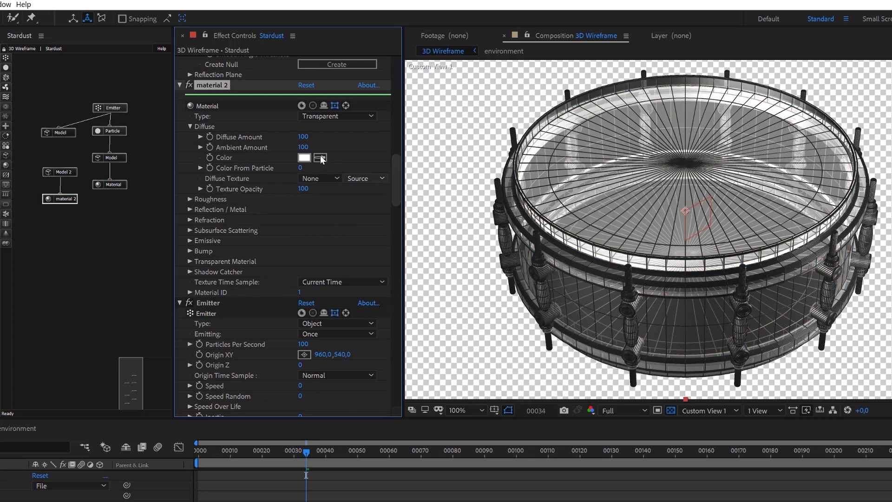
Set the diffuse Color of material 2 to light blue.
left_click(304, 157)
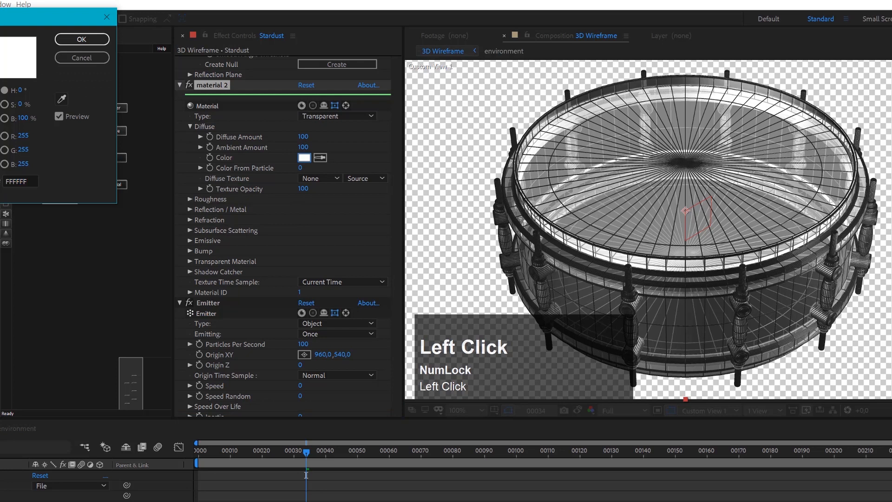
left_click(0, 99)
left_click(0, 37)
left_click(94, 36)
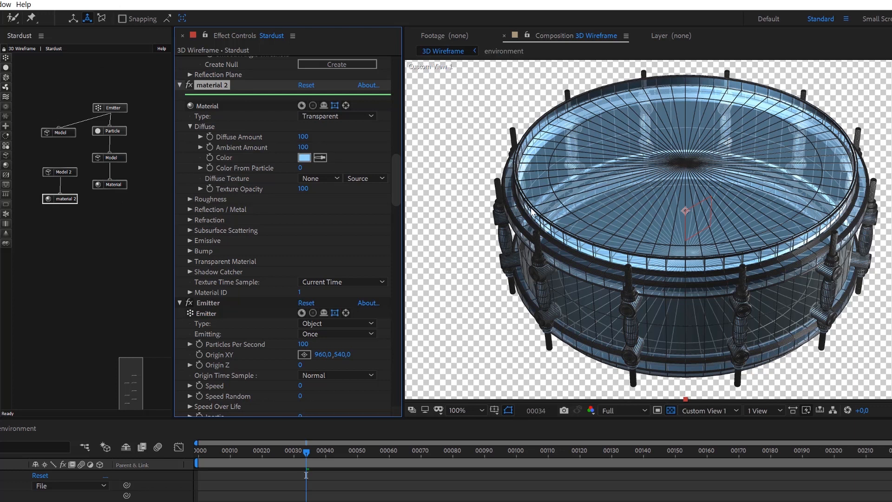
Disable the wireframe Emitter node and turn off the transparency grid in the composition view.
right_click(115, 107)
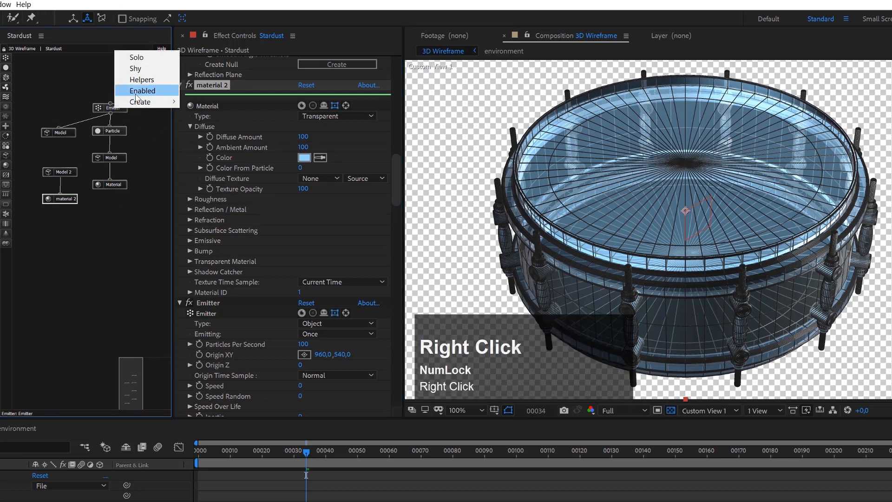
left_click(131, 89)
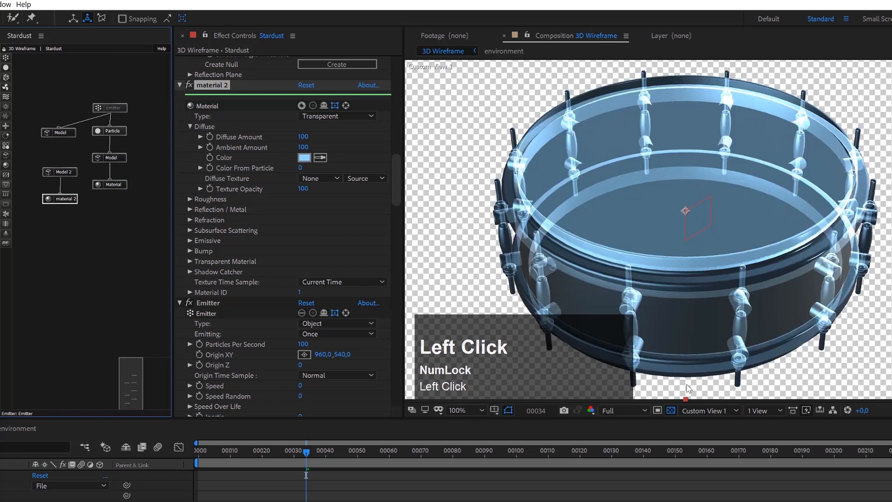
left_click(670, 410)
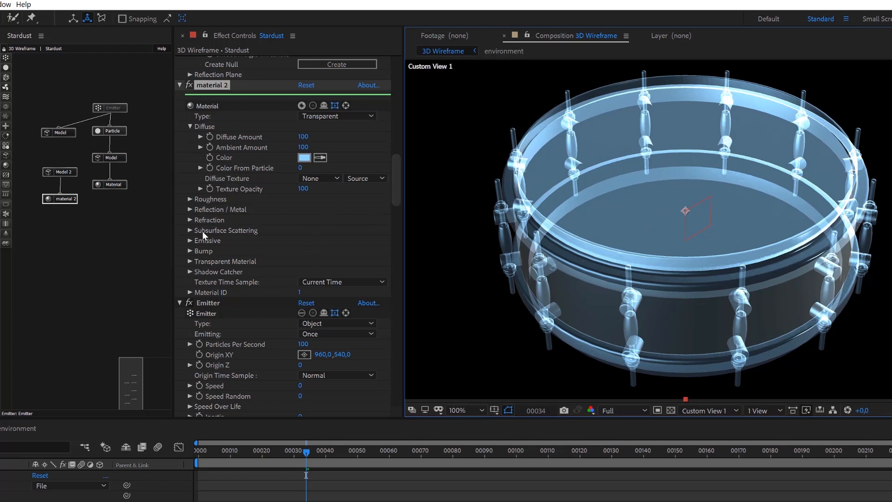
Try a Normal Affects Opacity value of 100 on material 2 and orbit the drum to inspect it from below and above.
left_click(190, 261)
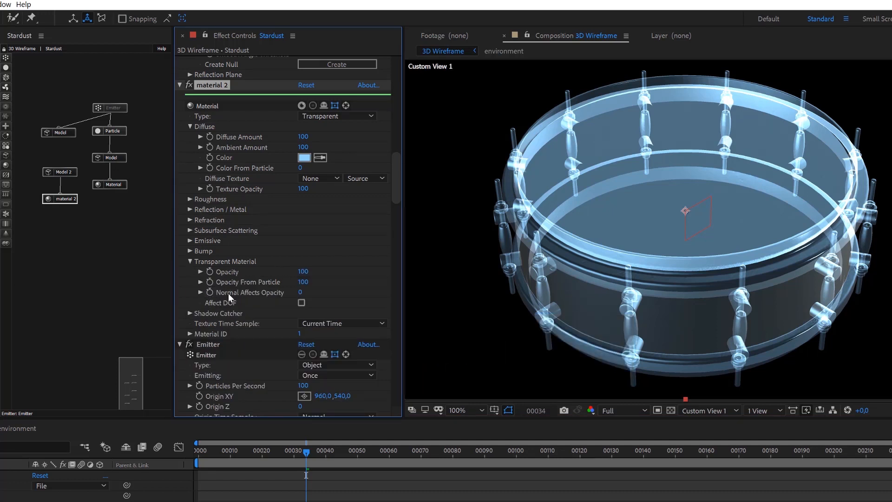
left_click(302, 292)
left_click_drag(315, 293, 382, 301)
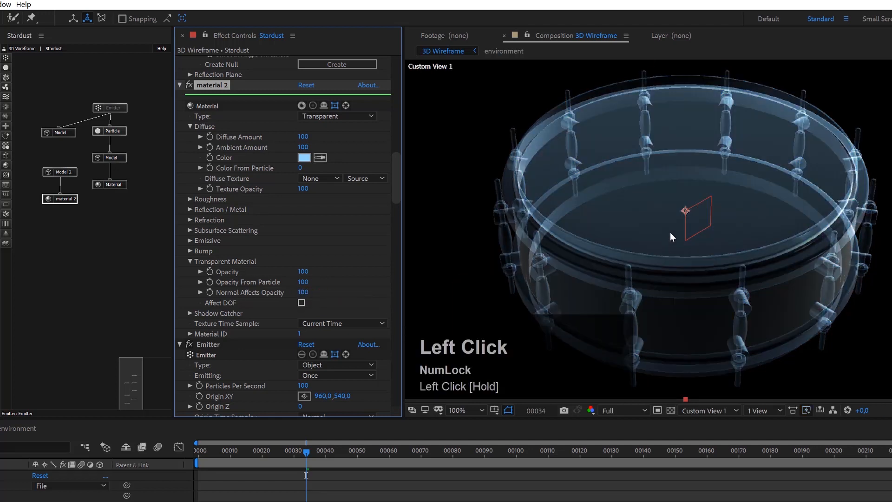
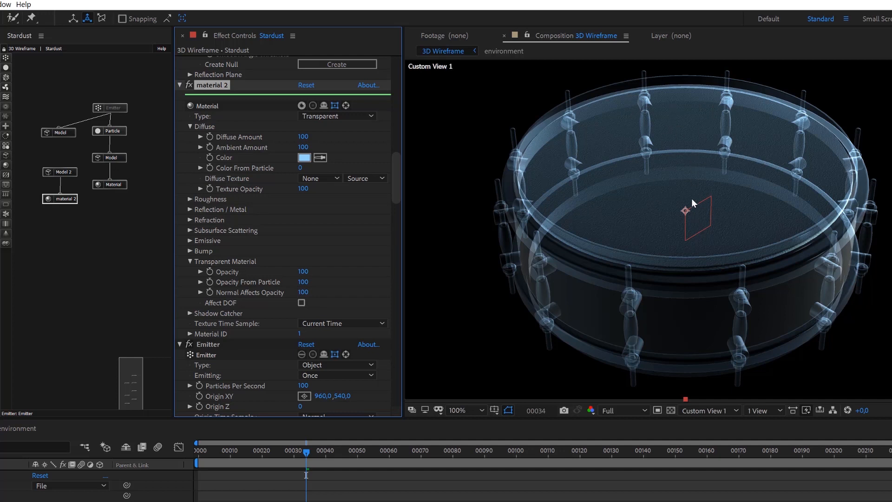
key("c")
key("c")
key("c")
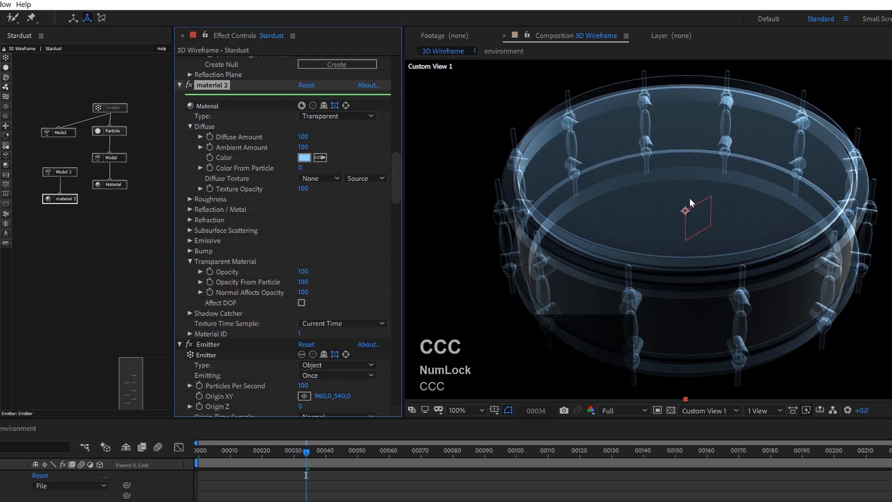
left_click_drag(690, 198, 718, 132)
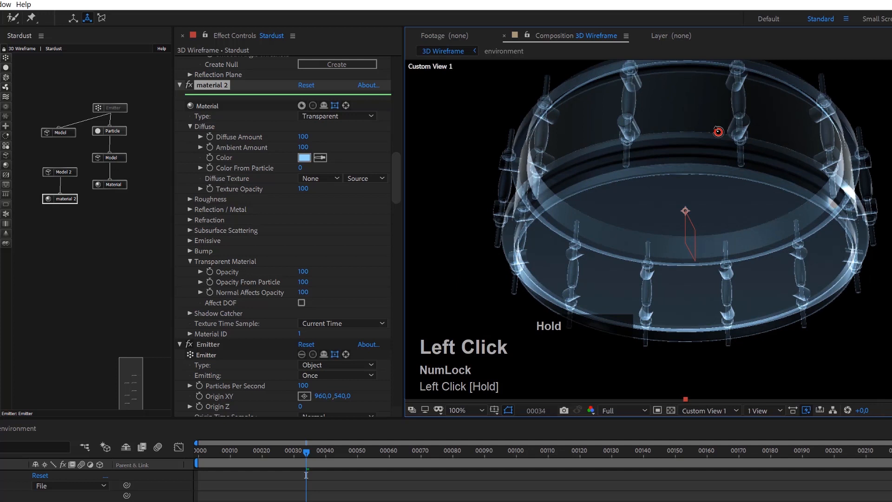
left_click_drag(718, 132, 684, 221)
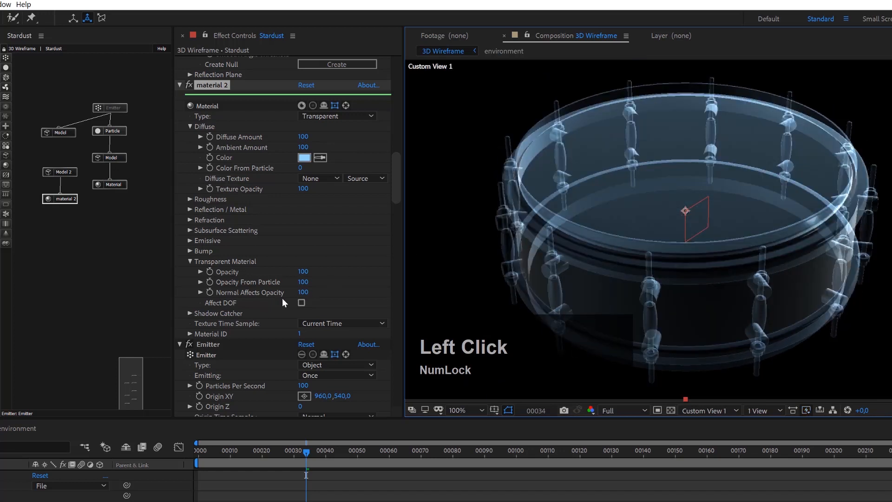
Set Normal Affects Opacity of material 2 to 75.
left_click(303, 292)
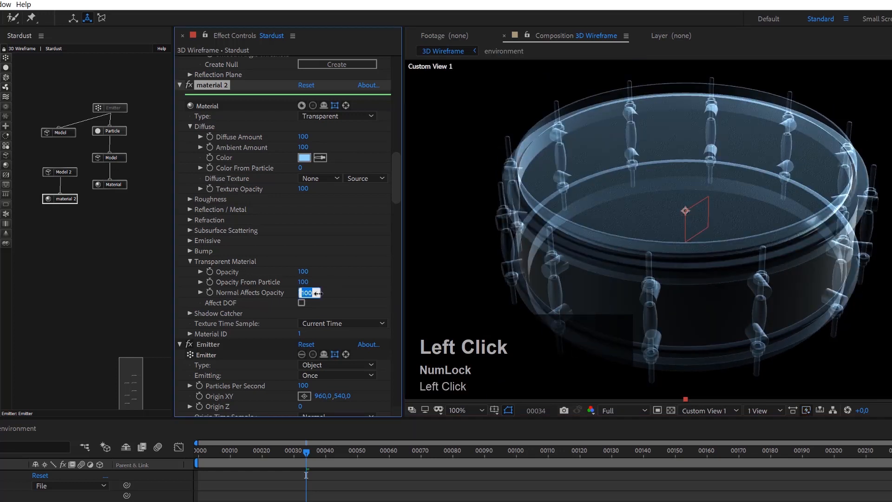
type("75")
key("Return")
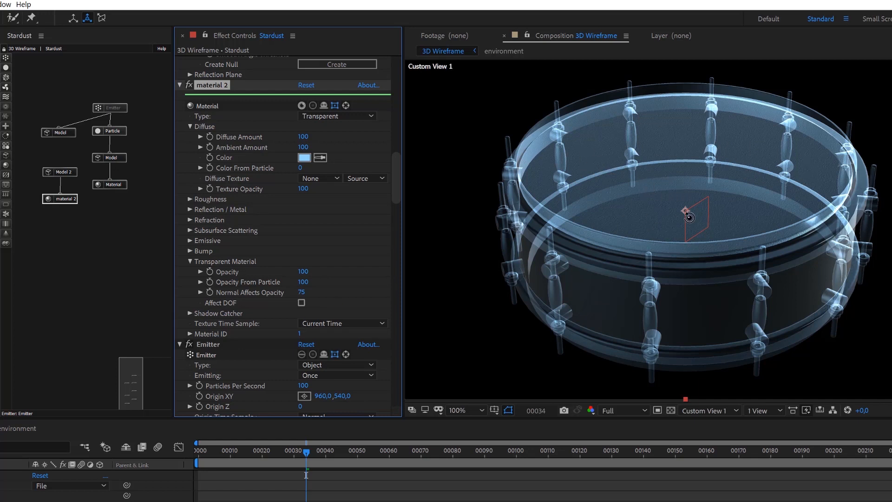
Remove the normal map from material 2 by setting its Bump Texture to None.
mouse_move(398, 188)
left_mouse_down()
mouse_move(403, 233)
mouse_move(408, 183)
left_mouse_up()
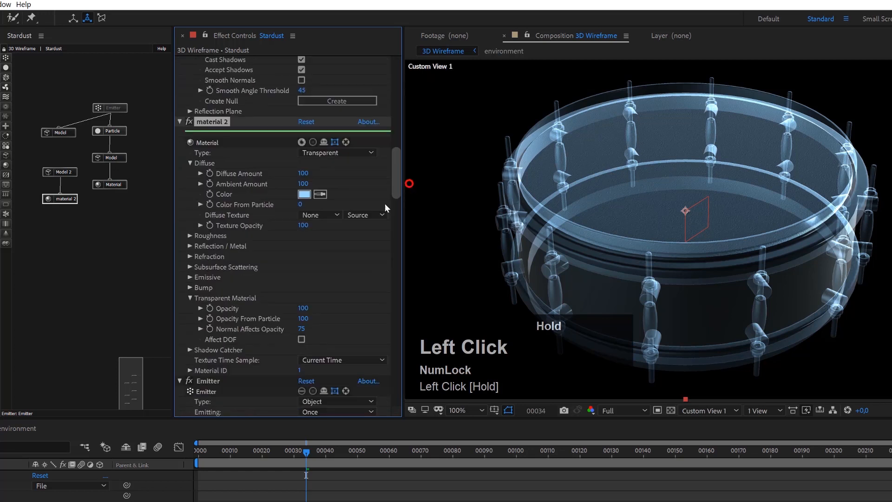
left_click(191, 283)
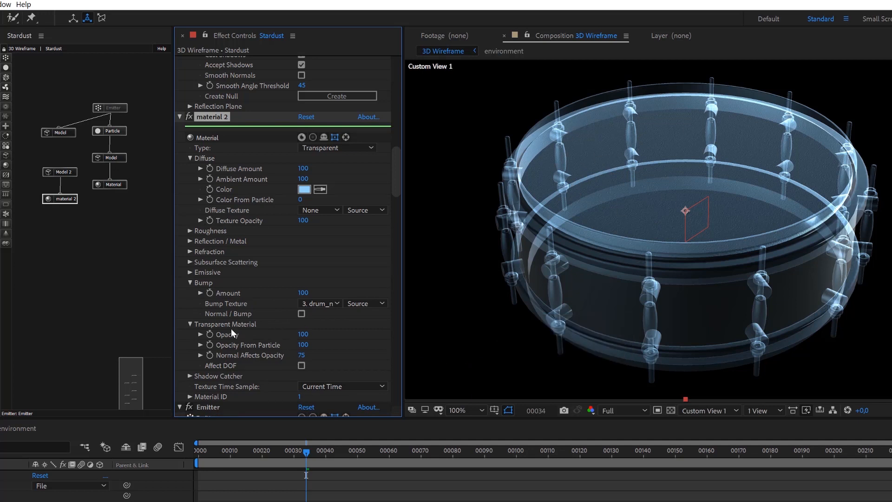
left_click(313, 303)
left_click(321, 312)
Re-enable the wireframe Emitter node and inspect the wireframe over the transparent drum up close and at full view.
right_click(107, 112)
left_click(131, 90)
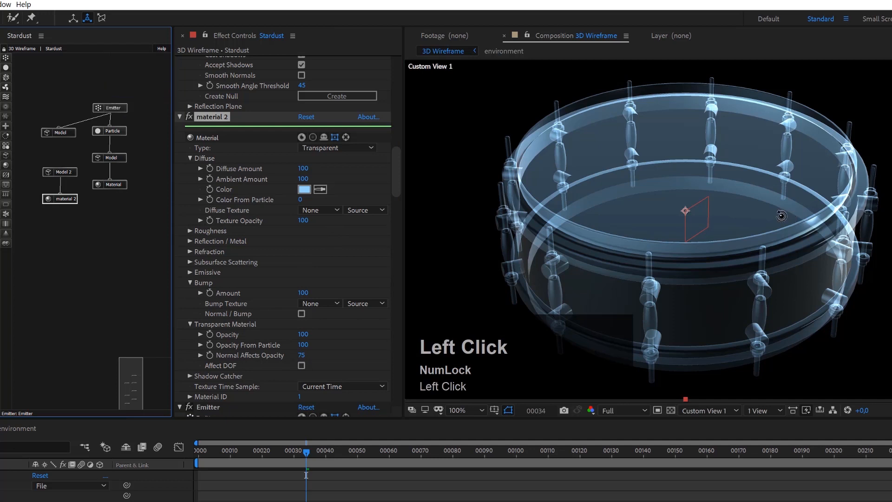
scroll(730, 184, "up", 1)
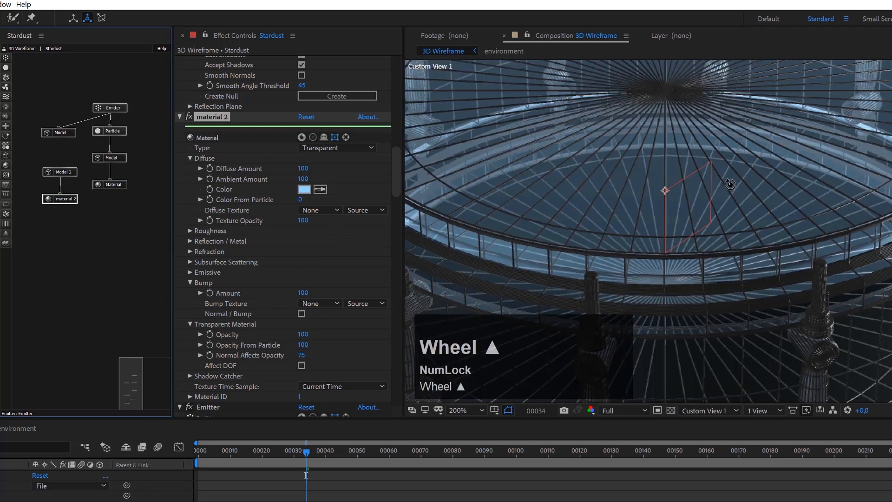
scroll(729, 185, "down", 1)
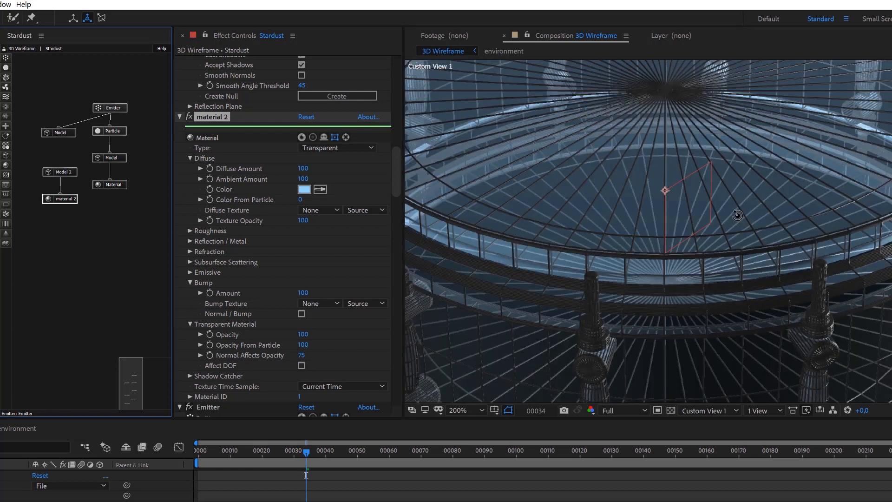
scroll(737, 215, "down", 1)
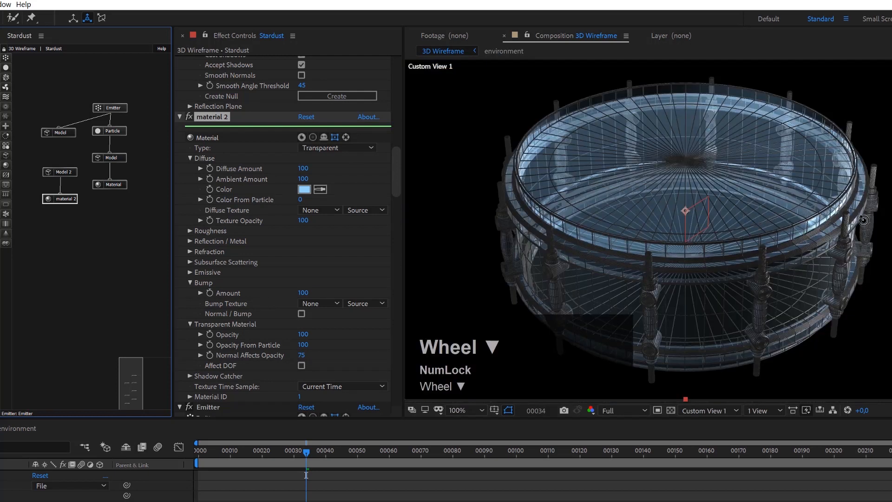
scroll(829, 209, "up", 1)
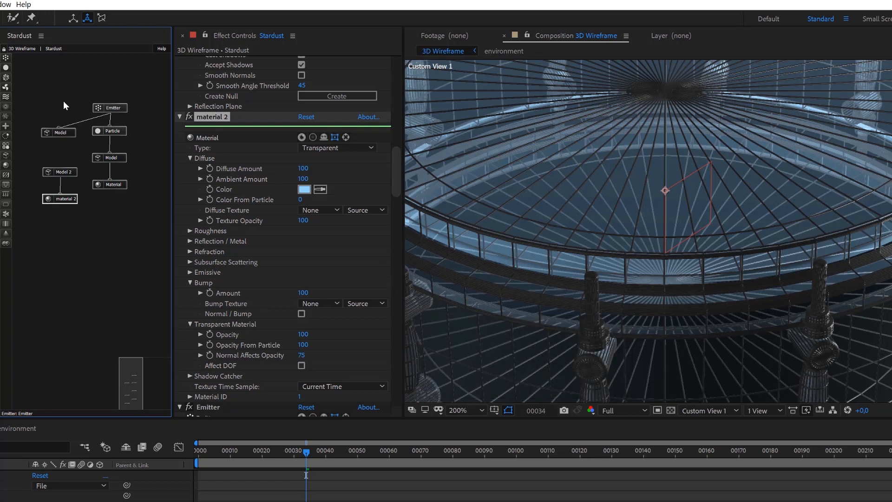
Move the Model 2 and material 2 nodes together away from the emitter branch to free up space.
mouse_move(142, 85)
left_mouse_down()
mouse_move(121, 139)
mouse_move(72, 196)
mouse_move(43, 155)
mouse_move(95, 186)
mouse_move(91, 211)
mouse_move(130, 97)
left_mouse_up()
left_click_drag(78, 157, 51, 218)
left_click_drag(72, 174, 49, 183)
Duplicate the Emitter, Particle, Material and both Model nodes together, and place the copied emitter chain beside the original.
left_click_drag(145, 85, 64, 200)
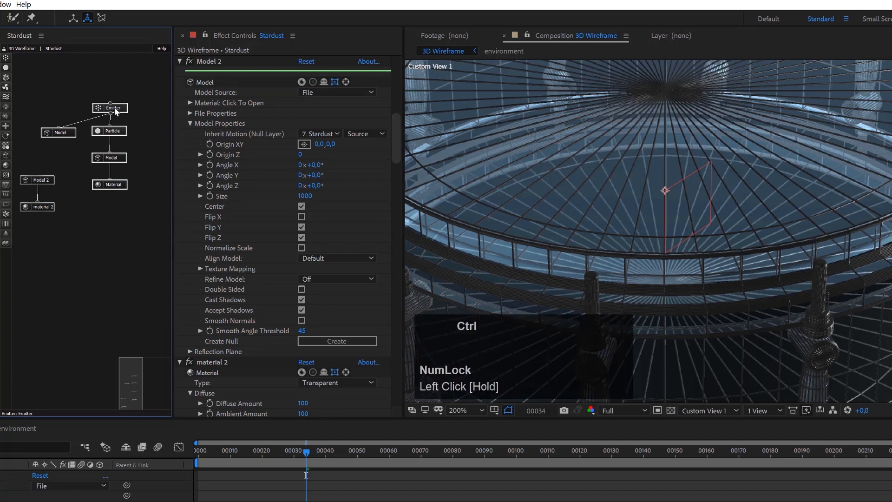
key("ctrl+d")
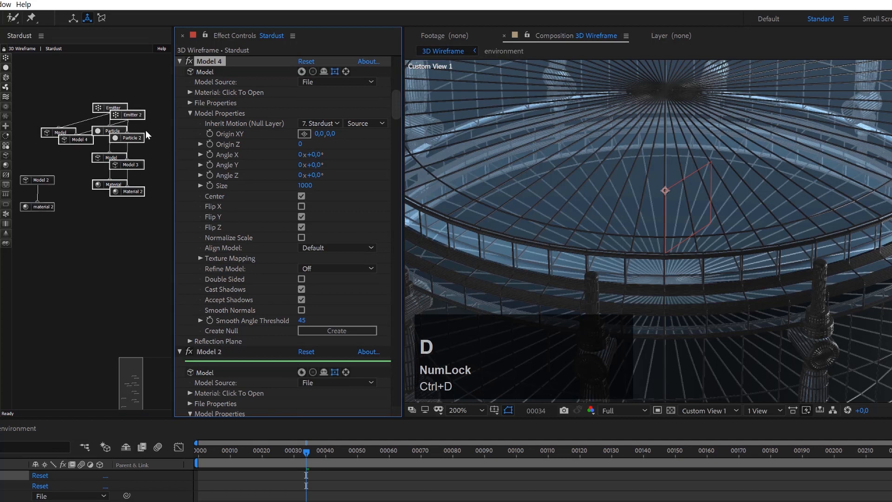
left_click(155, 130)
left_click_drag(152, 95, 140, 225)
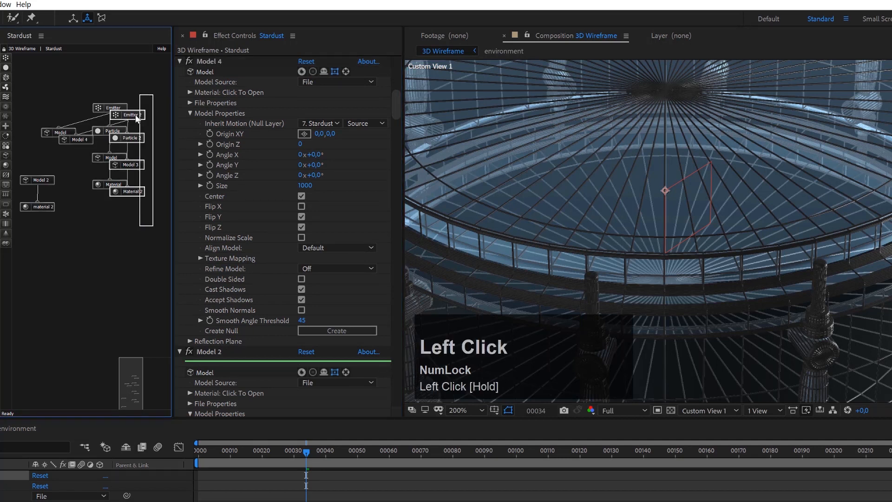
left_click_drag(143, 115, 210, 133)
Delete the duplicated drum Model 4 node and connect Emitter 2 to the original drum Model node.
left_click_drag(77, 144, 190, 128)
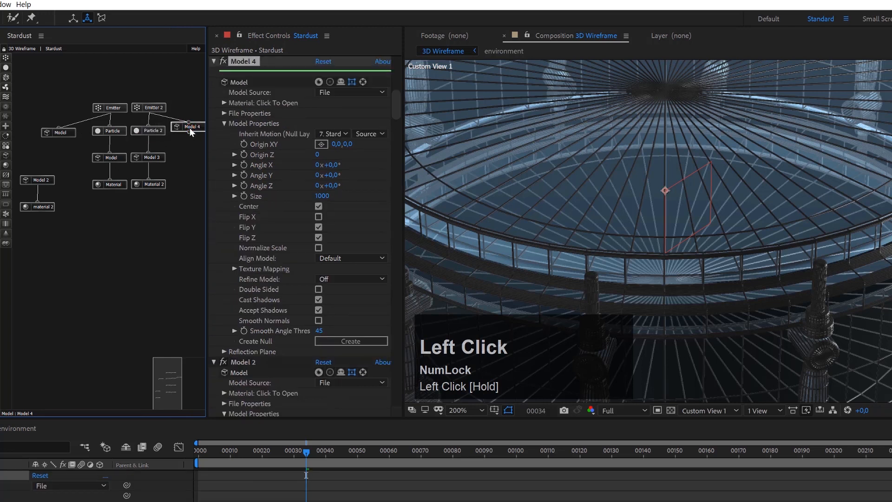
key("Delete")
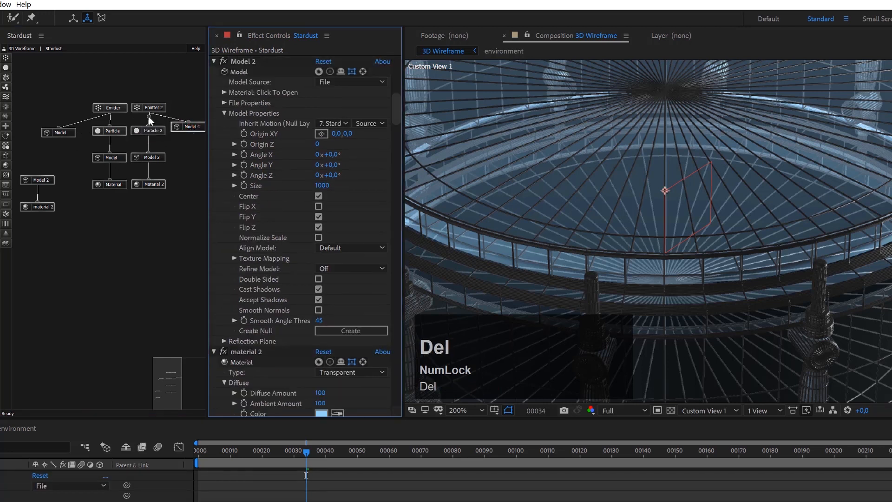
left_click_drag(149, 113, 57, 133)
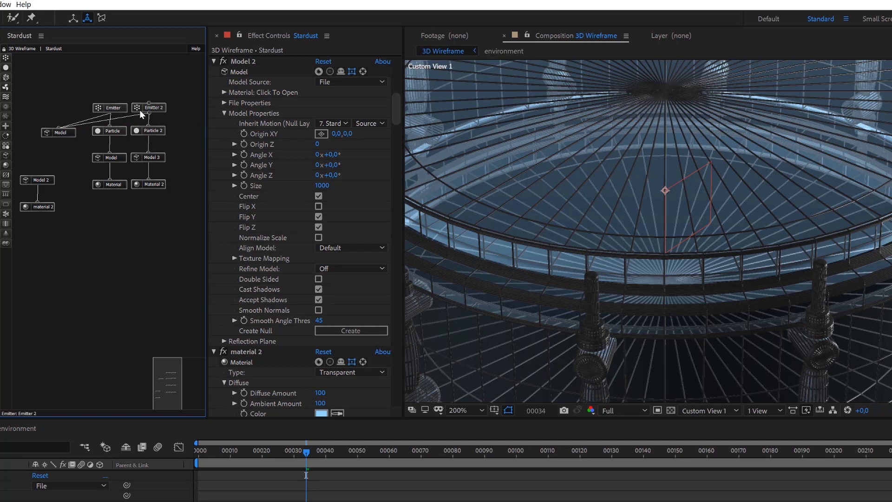
Rename the original Emitter node as Wireframe.
left_click(118, 109)
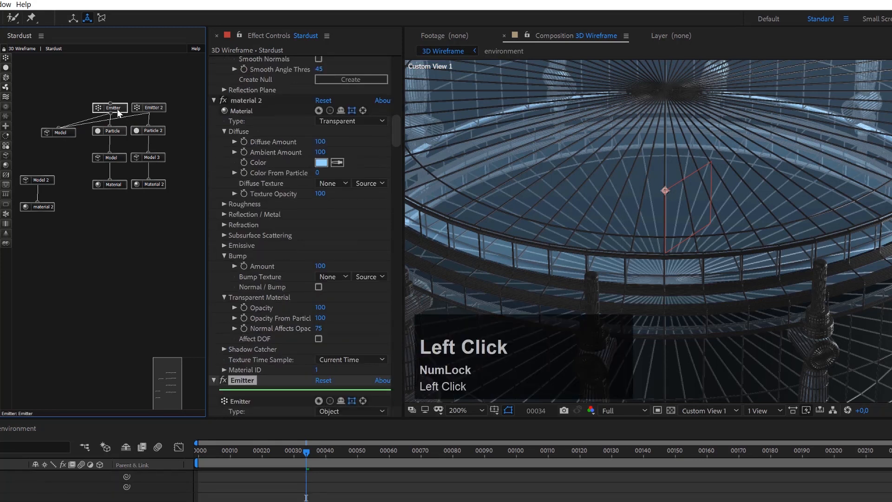
key("Return")
type("Wireframe")
key("Return")
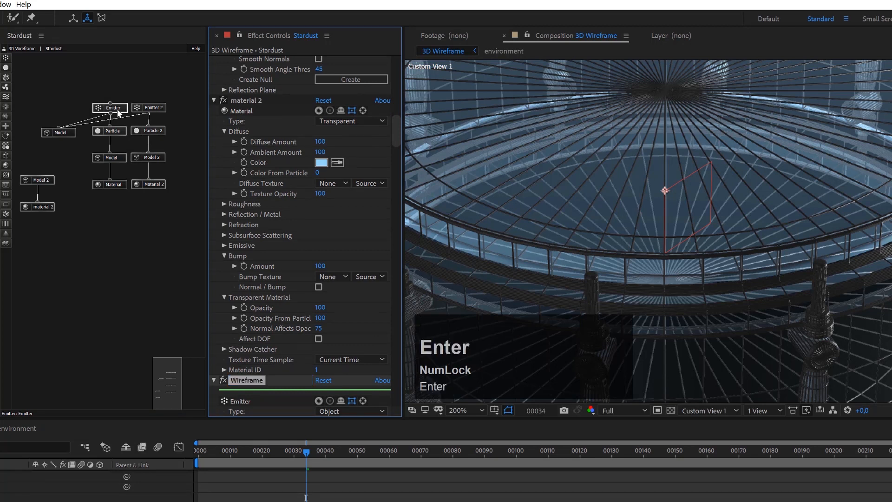
Rename the Emitter 2 node as Connections.
left_click(158, 109)
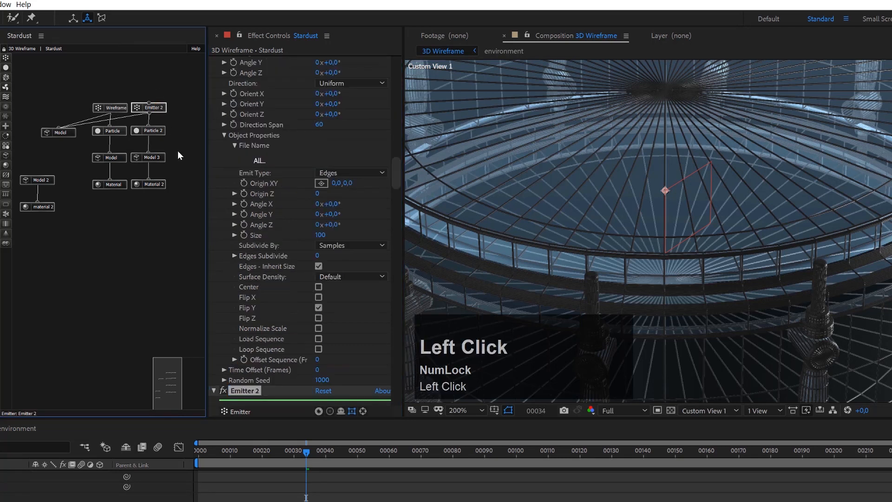
key("Return")
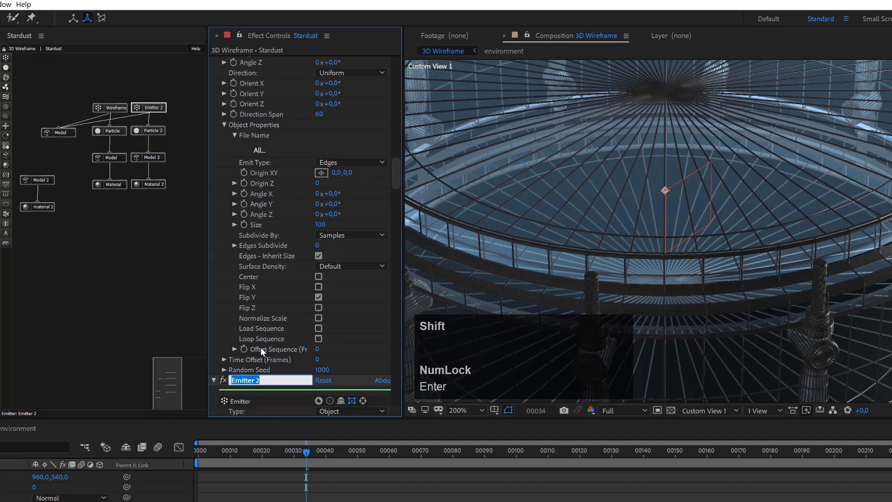
type("Conm")
key("BackSpace")
type("nections")
key("Return")
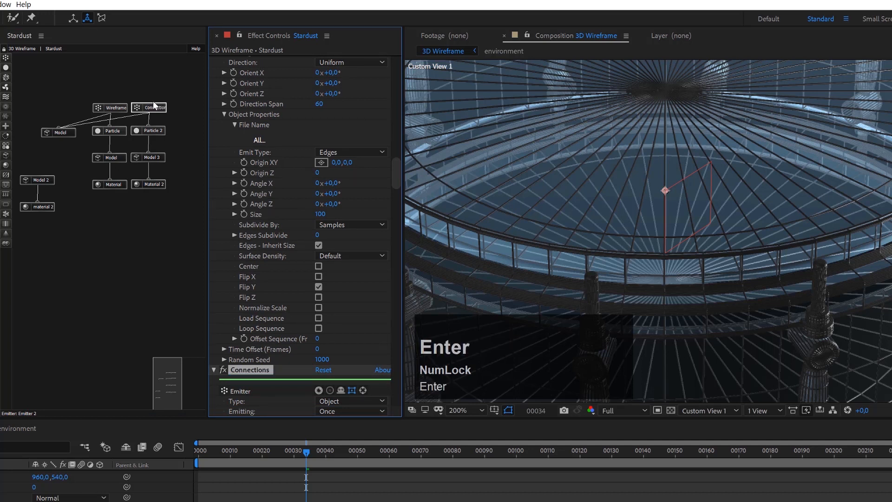
Set the Connections emitter's Emit Type to Vertices in its object properties and check the result on the drum.
left_click(396, 186)
left_click_drag(396, 185, 252, 203)
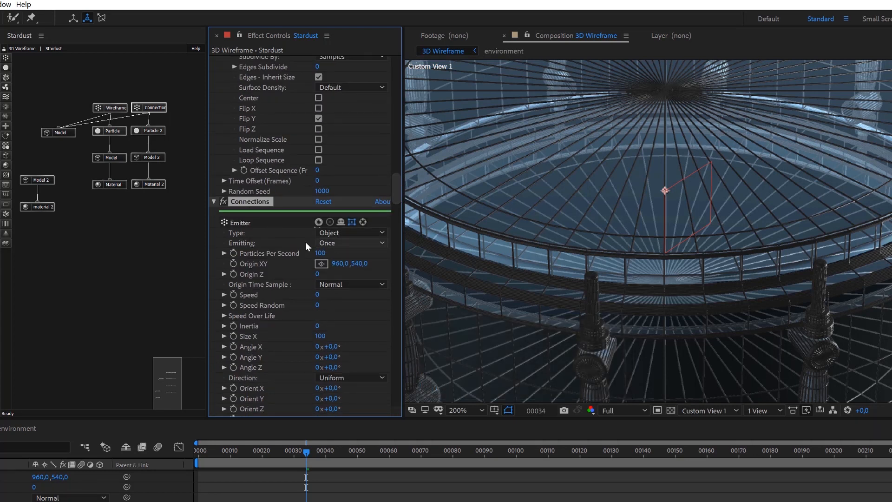
left_click_drag(396, 182, 399, 199)
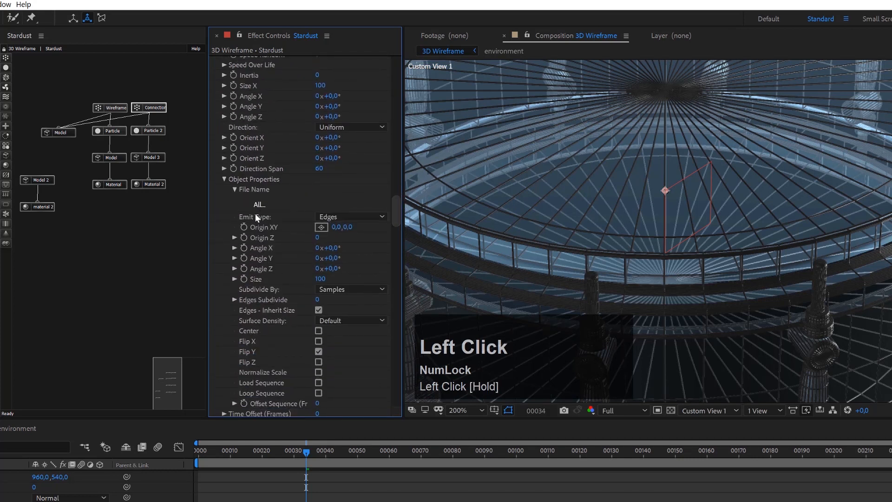
left_click(342, 217)
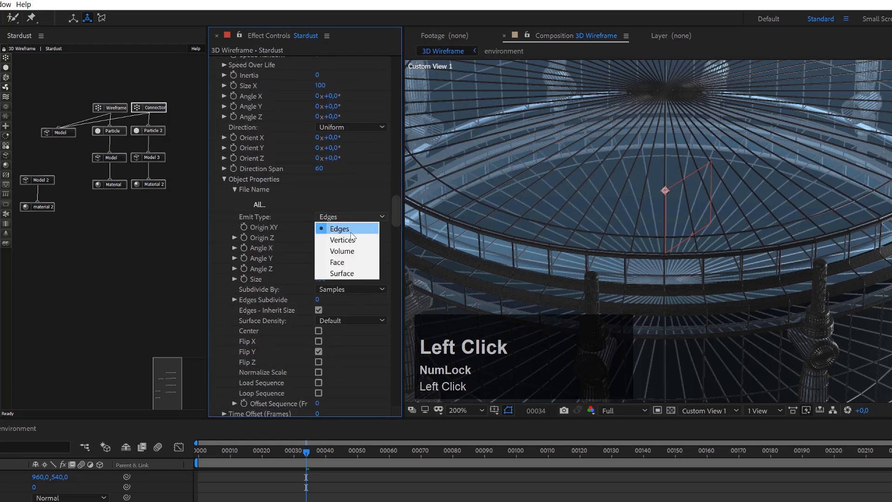
left_click(353, 238)
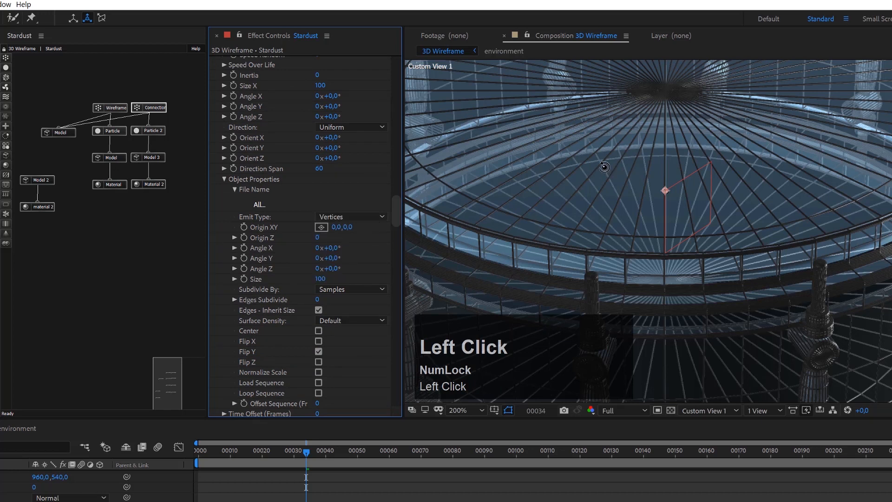
scroll(743, 179, "down", 3)
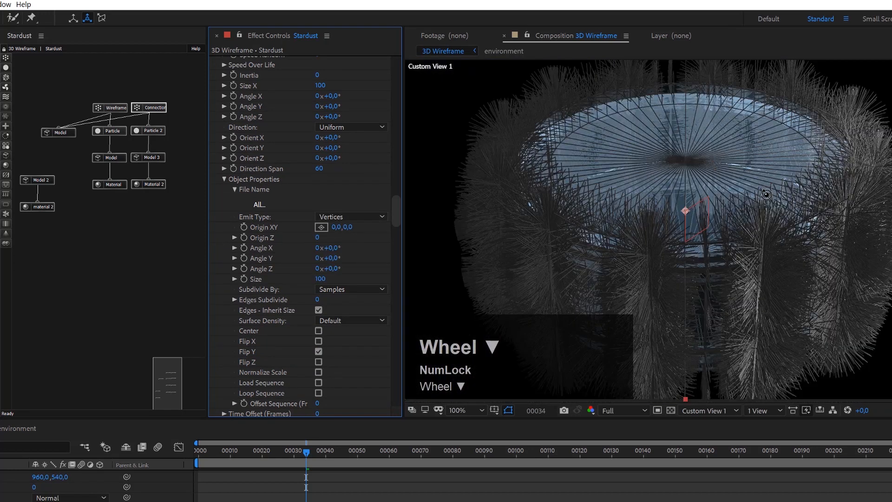
scroll(828, 192, "up", 3)
scroll(828, 192, "down", 3)
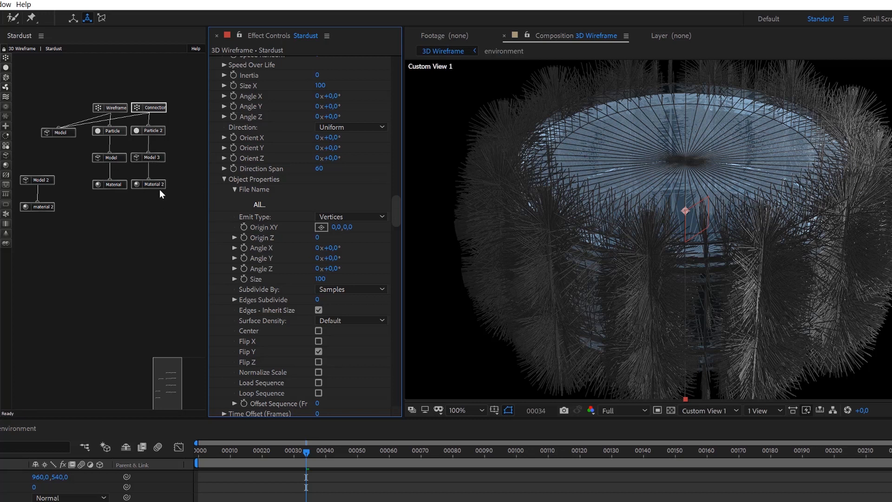
Change the primitive type of Model 3 in the Connections branch to Sphere.
left_click(157, 157)
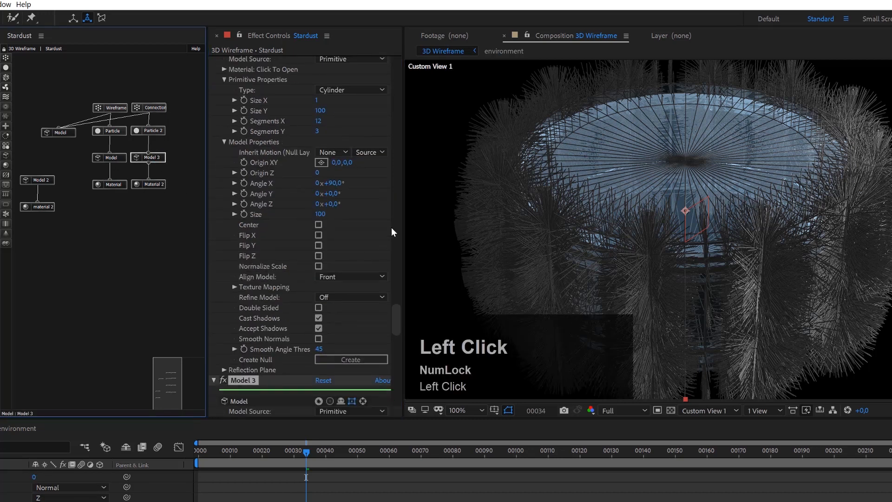
left_click_drag(399, 315, 399, 337)
left_click(223, 160)
left_click(331, 168)
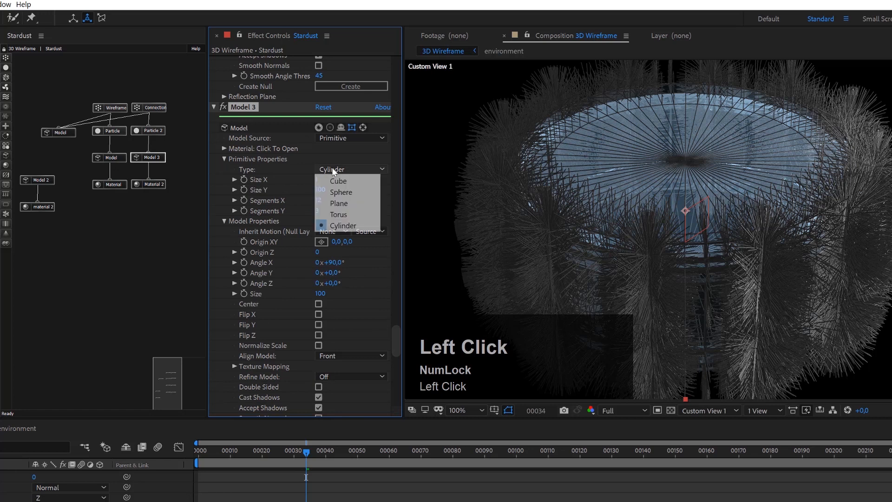
left_click(342, 192)
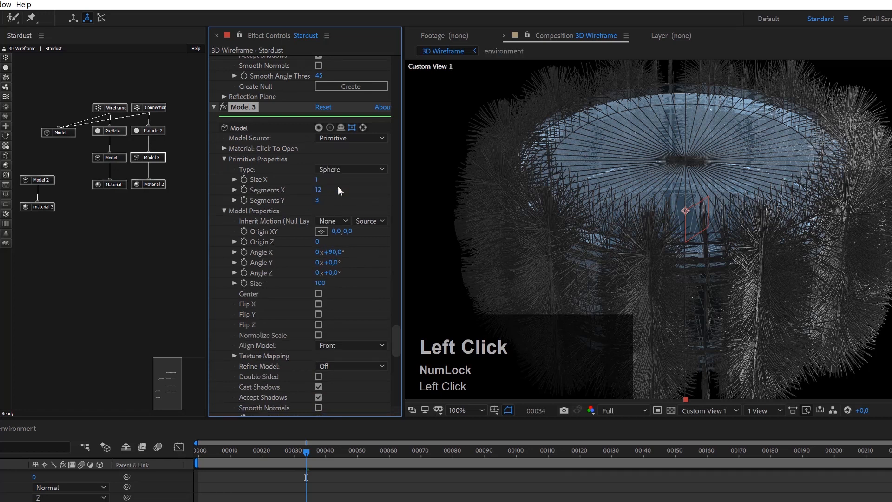
scroll(721, 211, "up", 2)
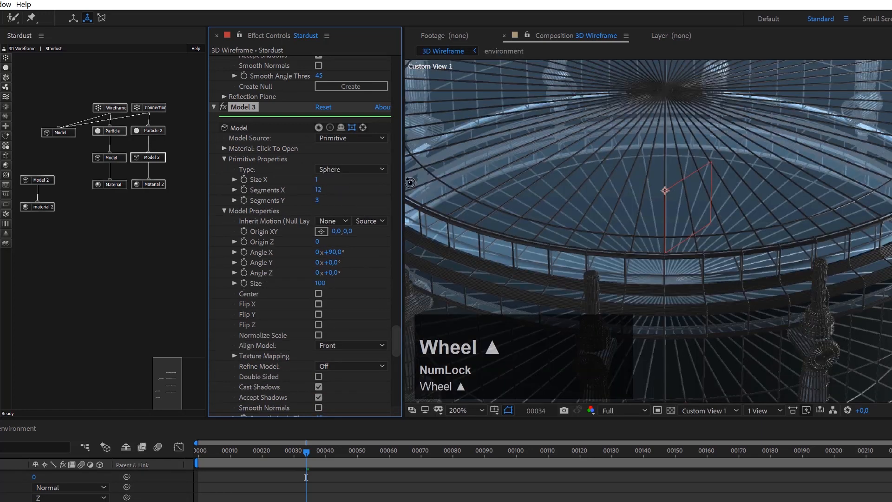
Set the Model 3 sphere's Segments Y to 12 and its Size X to 3.
left_click_drag(318, 200, 265, 199)
left_click(318, 200)
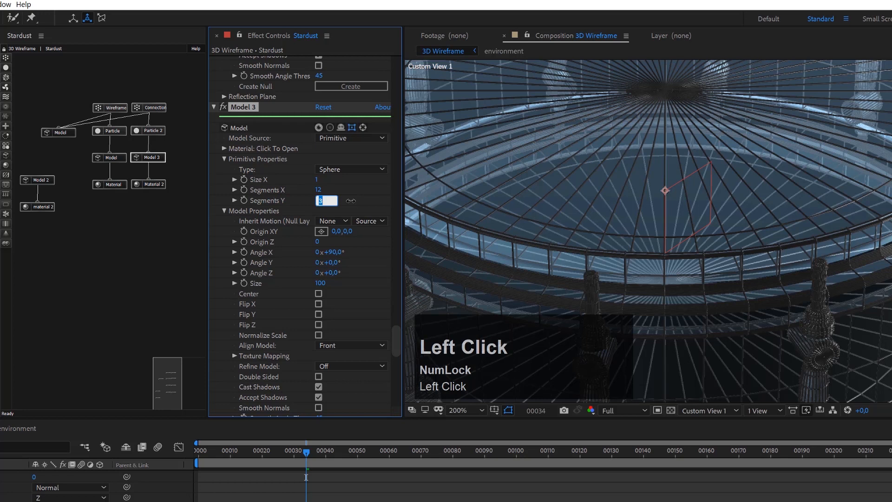
type("12")
left_click(354, 192)
left_click(317, 180)
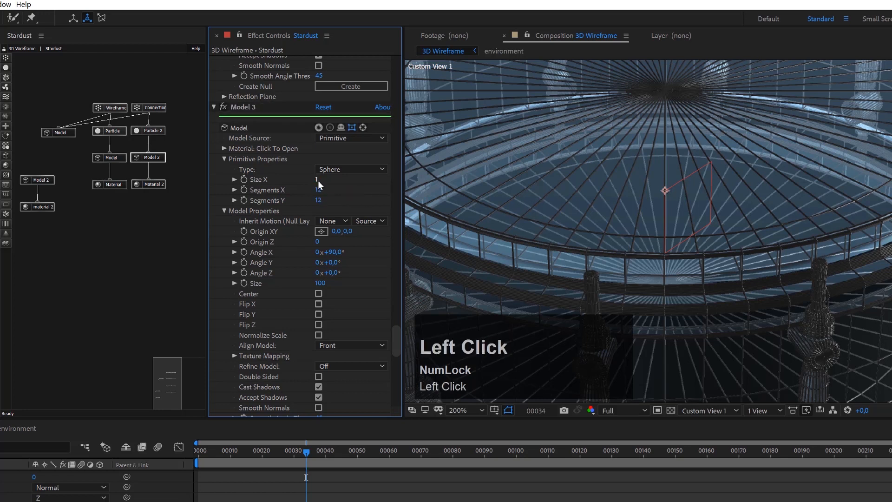
type("3")
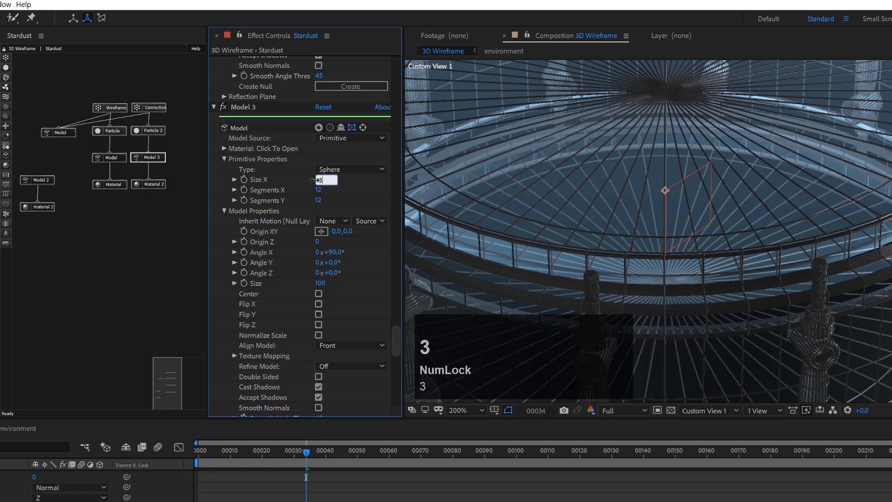
key("Return")
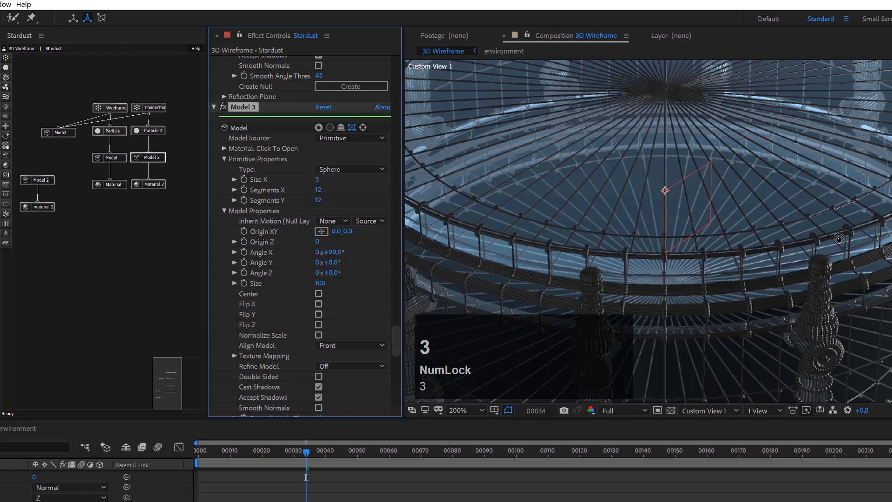
Reduce the Model 3 sphere's Size X to 2 and inspect the joints on the drum.
left_click(318, 180)
type("2")
left_click(355, 191)
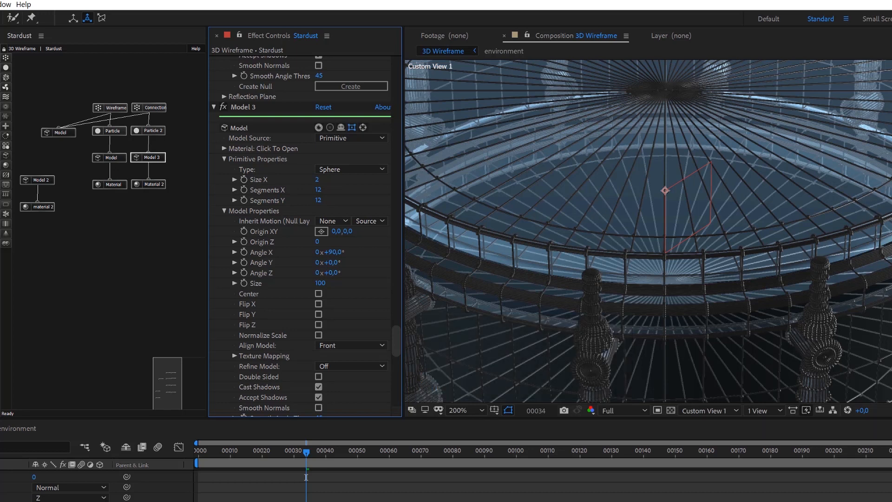
scroll(841, 254, "down", 2)
scroll(832, 230, "up", 2)
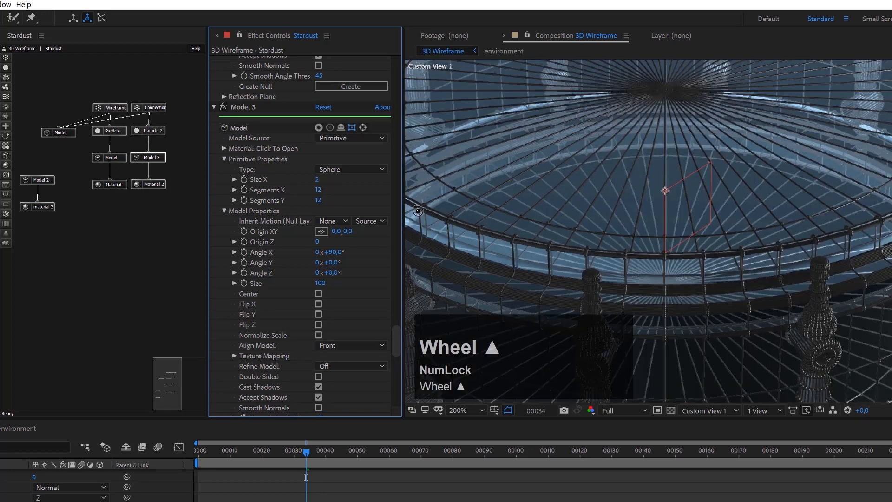
Thin the cylinder Model in the Wireframe branch by setting its Size X to 0,5.
left_click(116, 158)
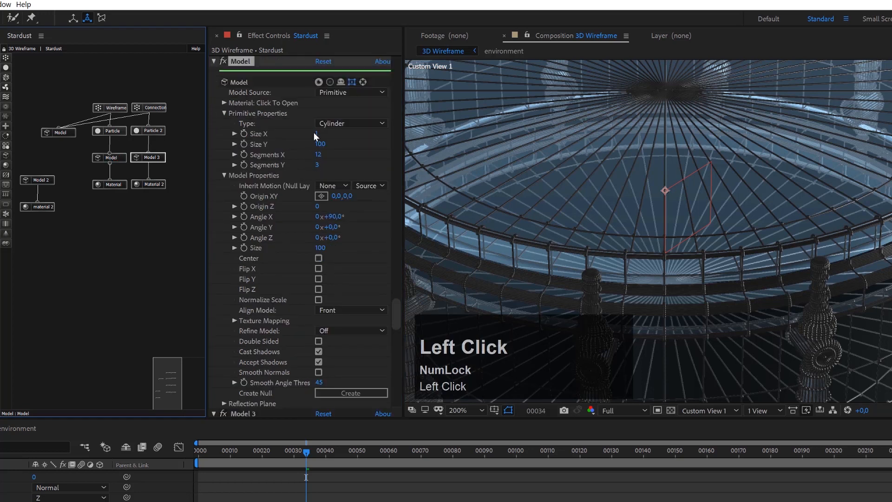
left_click_drag(317, 134, 367, 160)
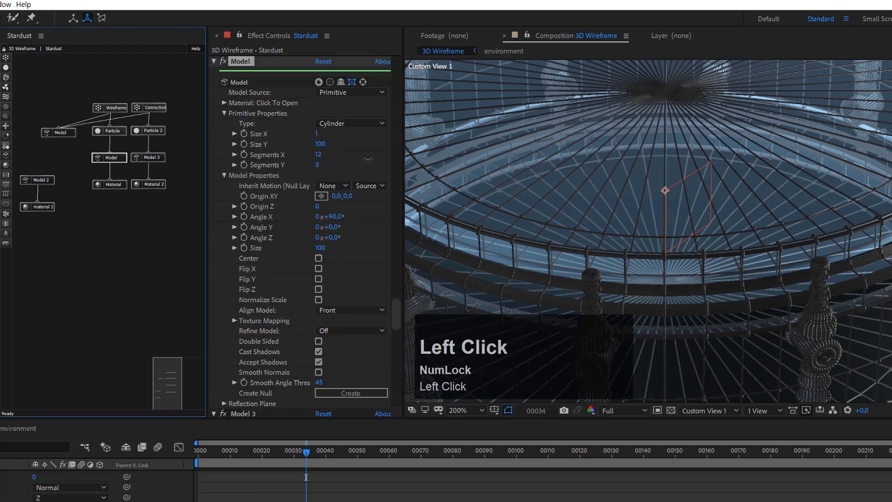
left_click(316, 133)
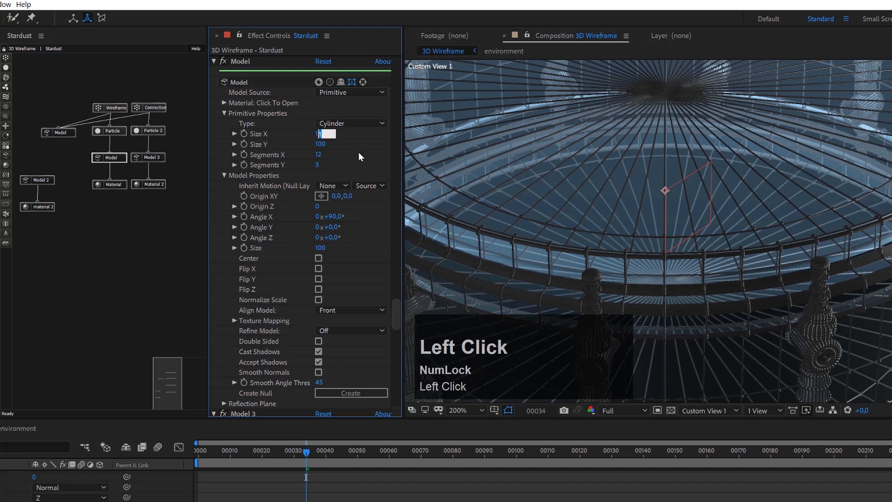
type(",5")
key("Return")
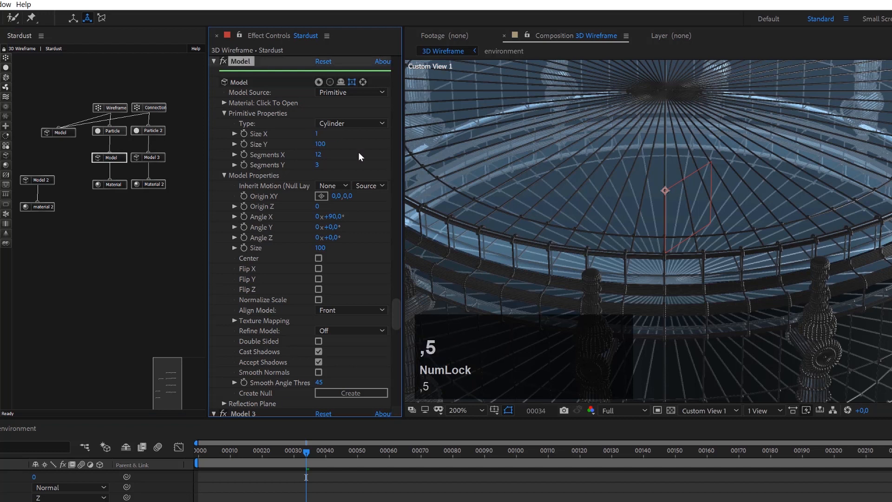
scroll(678, 161, "down", 5)
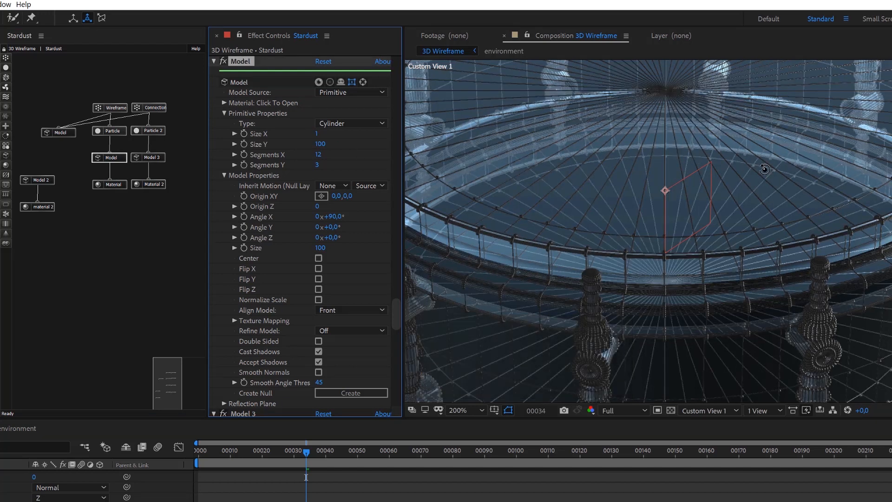
scroll(790, 191, "up", 2)
scroll(789, 191, "down", 2)
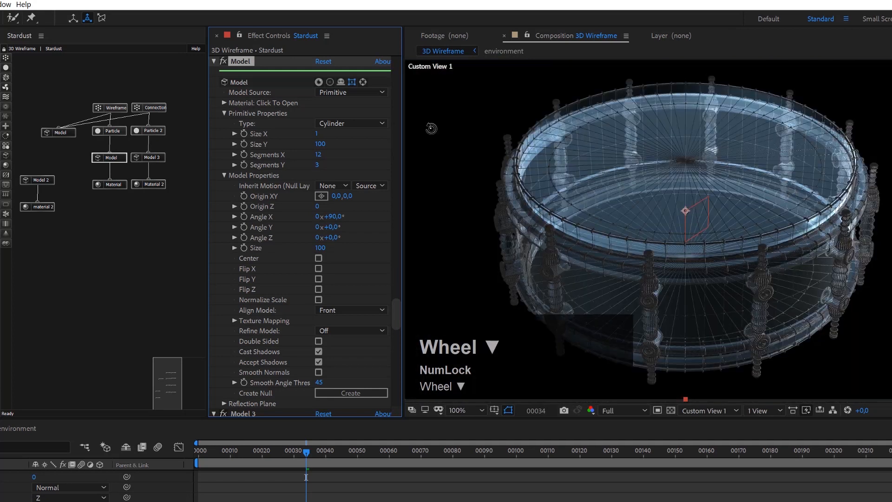
Darken the diffuse color of Material 2 in the Connections branch to a near-black grey, about 121212.
left_click(149, 184)
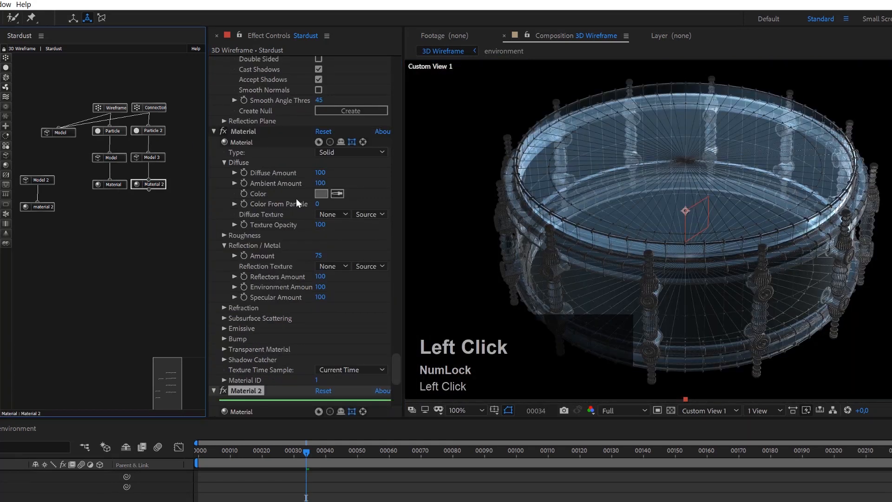
scroll(347, 328, "down", 5)
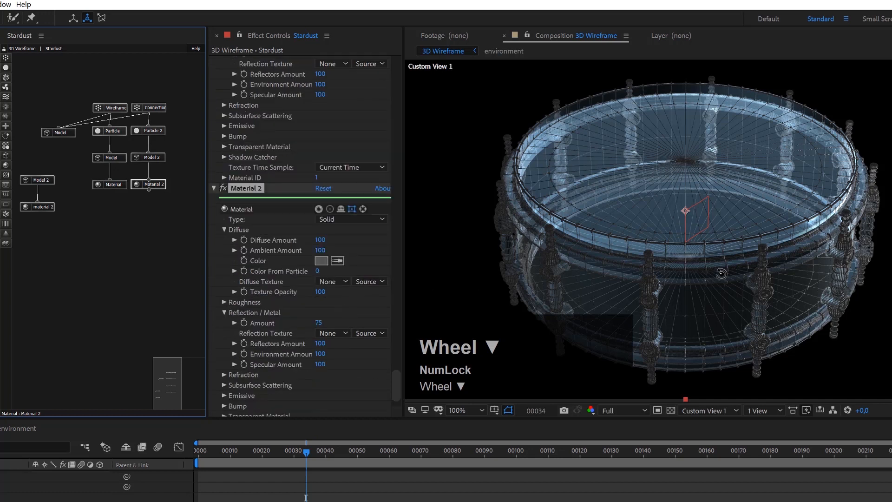
left_click(325, 251)
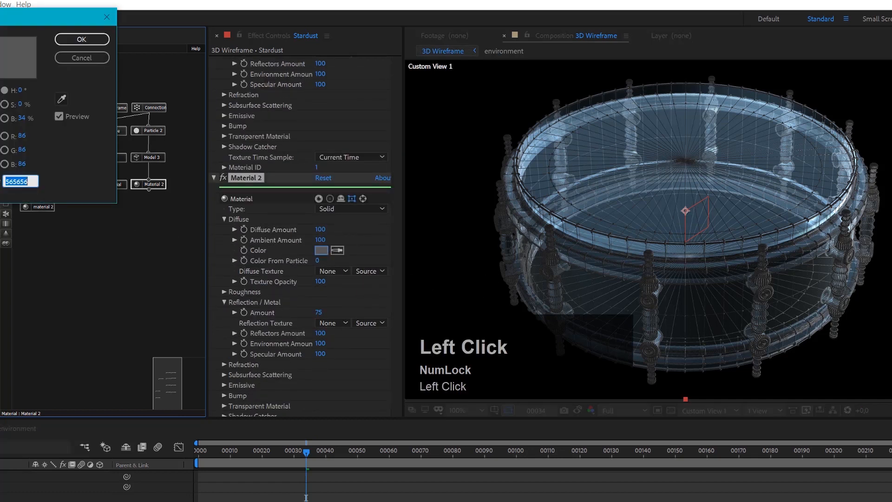
left_click(82, 39)
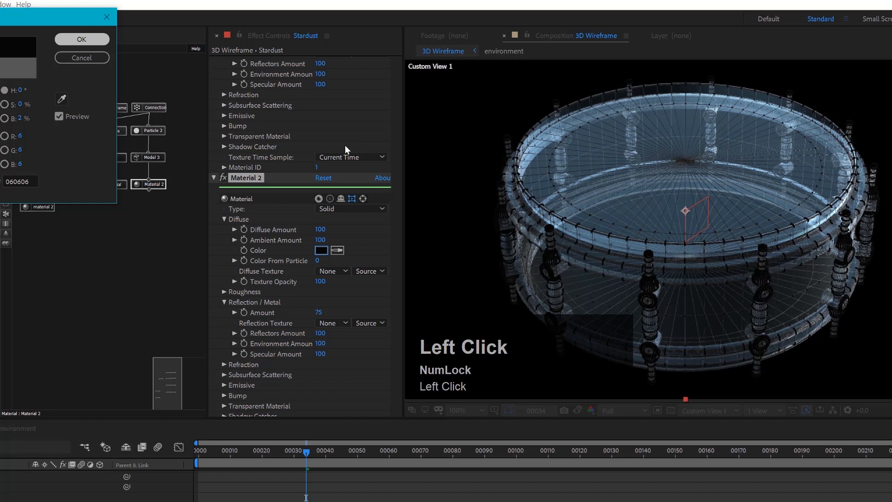
left_click(320, 250)
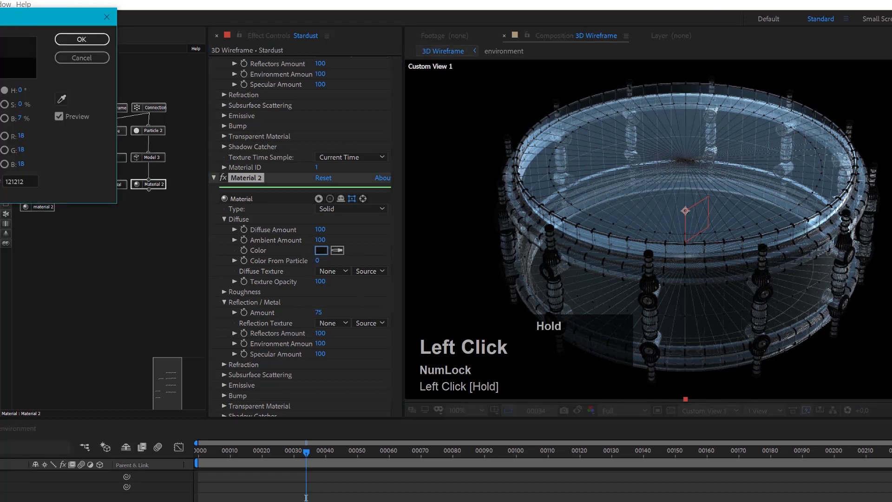
left_click(89, 41)
scroll(749, 217, "up", 2)
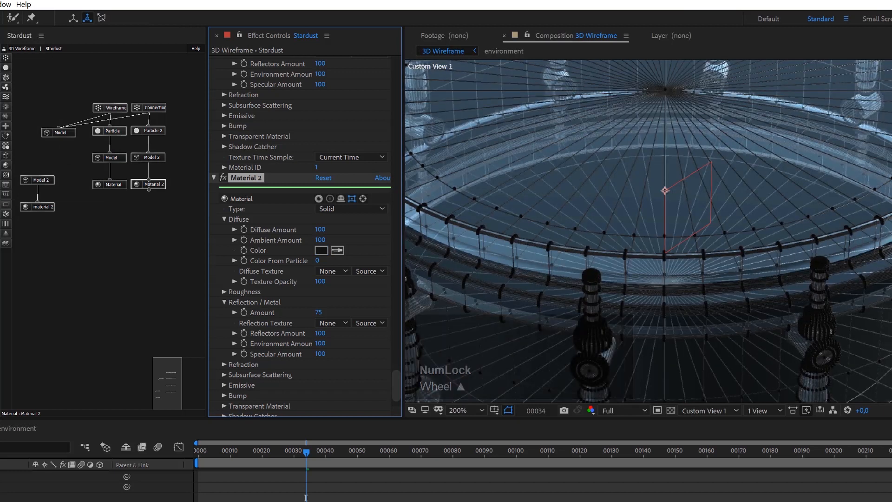
scroll(667, 282, "down", 2)
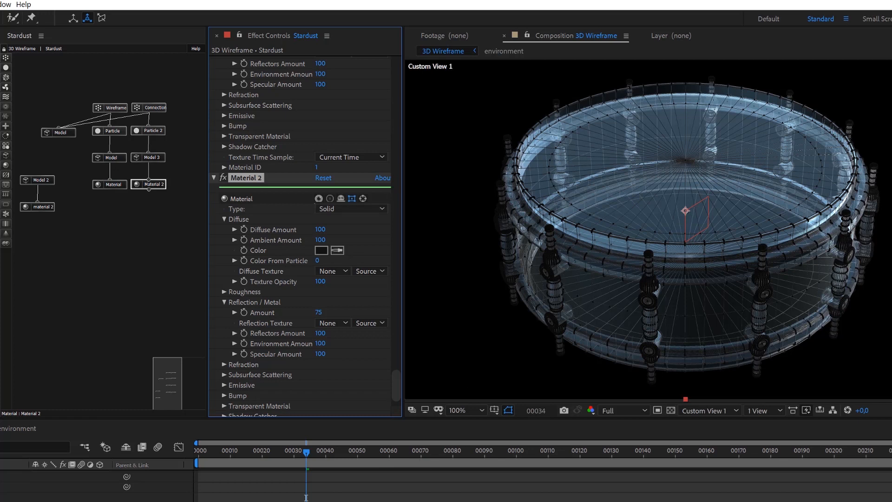
Add Camera 1 with the 50mm preset and show the drum through the Active Camera view.
left_click(1, 5)
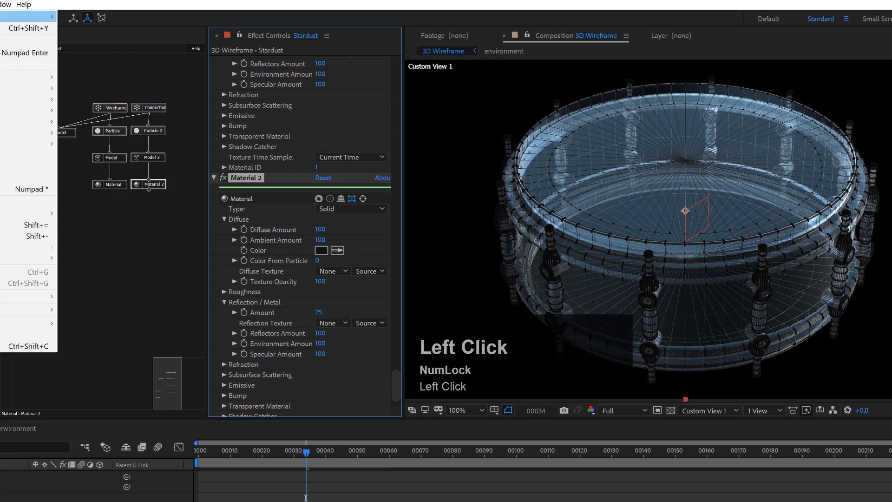
mouse_move(3, 17)
left_click(126, 52)
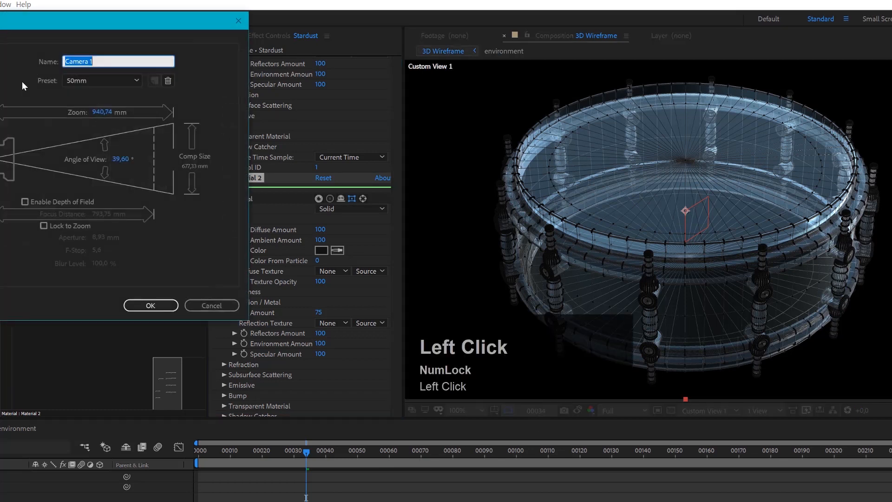
left_click(82, 82)
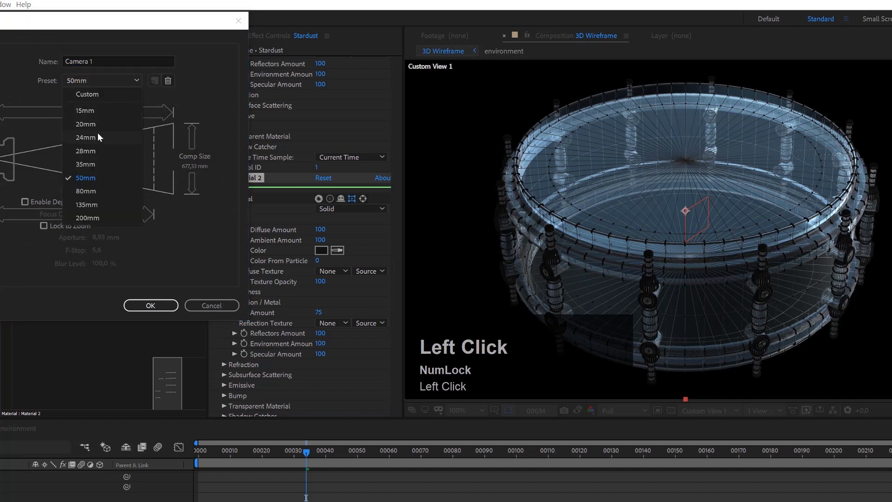
left_click(97, 177)
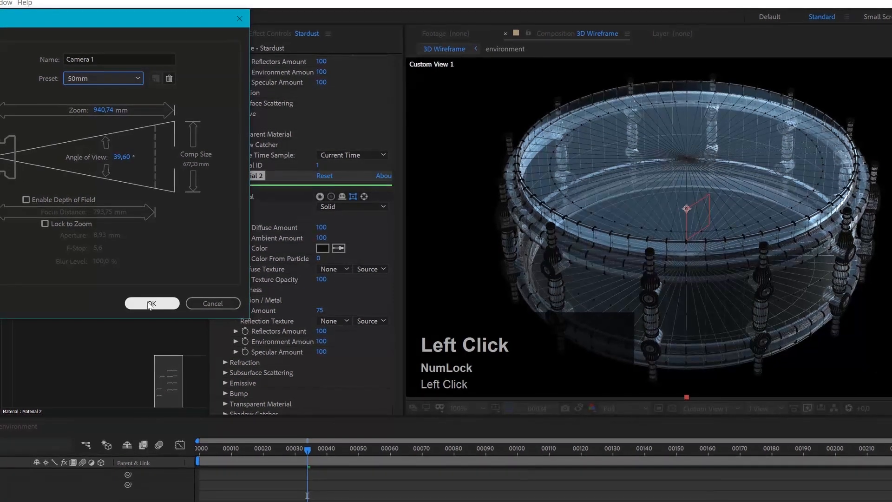
left_click(146, 305)
left_click(717, 408)
left_click(719, 420)
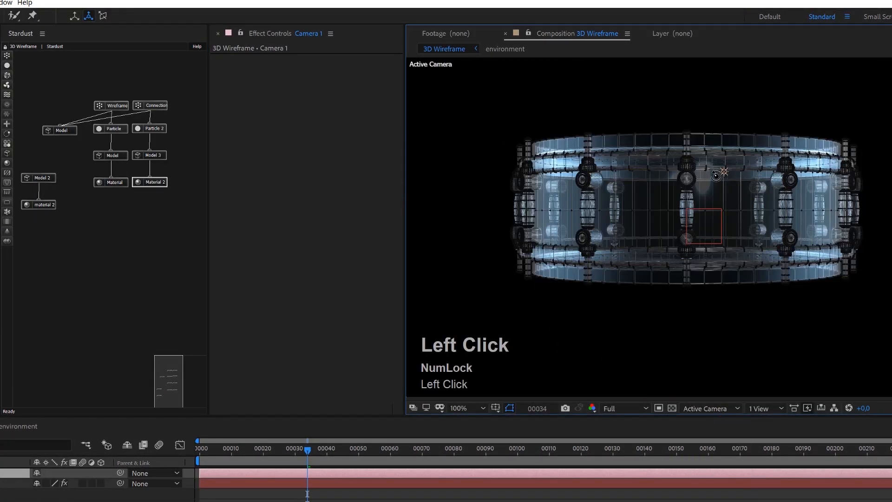
Create an orbit null for Camera 1 with the camera parented to it.
left_click(307, 493)
left_click(0, 2)
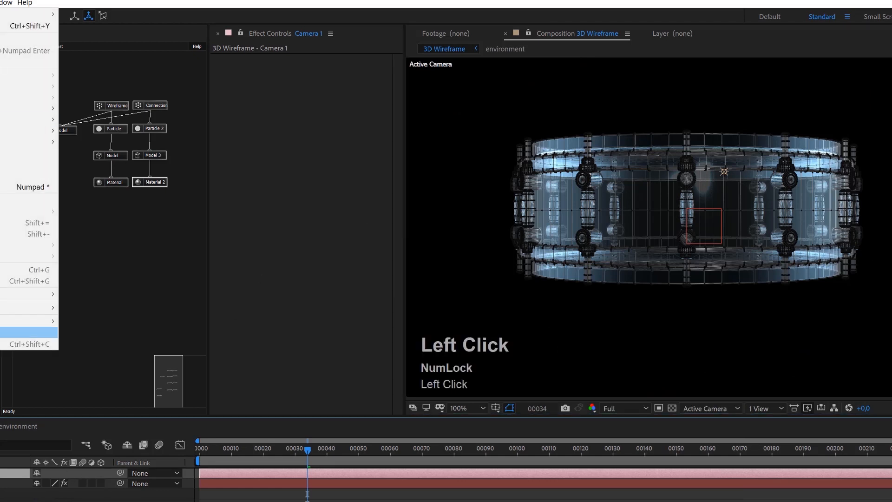
mouse_move(19, 322)
left_click(97, 332)
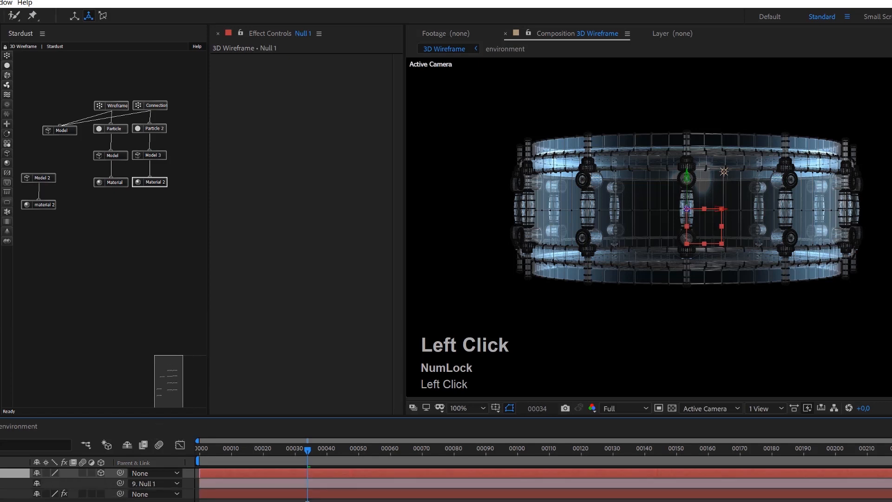
Set the X Rotation of Null 1 to -20° so the camera looks down on the drum.
key("r")
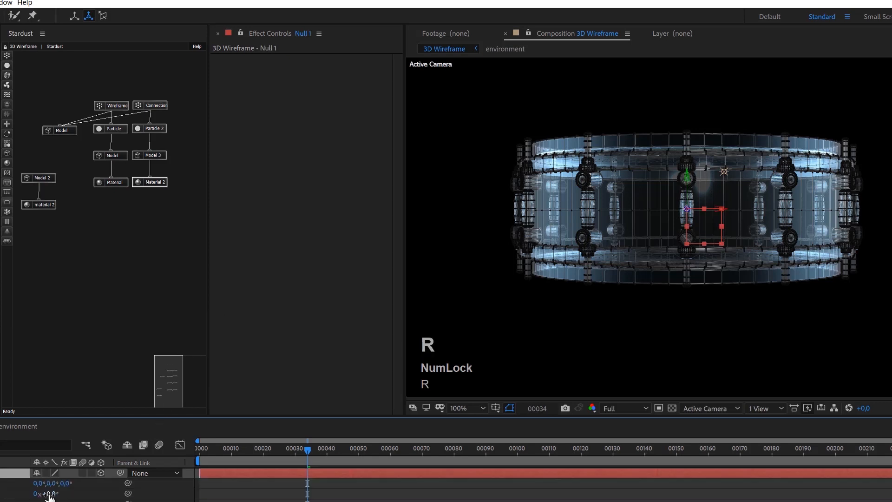
left_click(49, 494)
type("20")
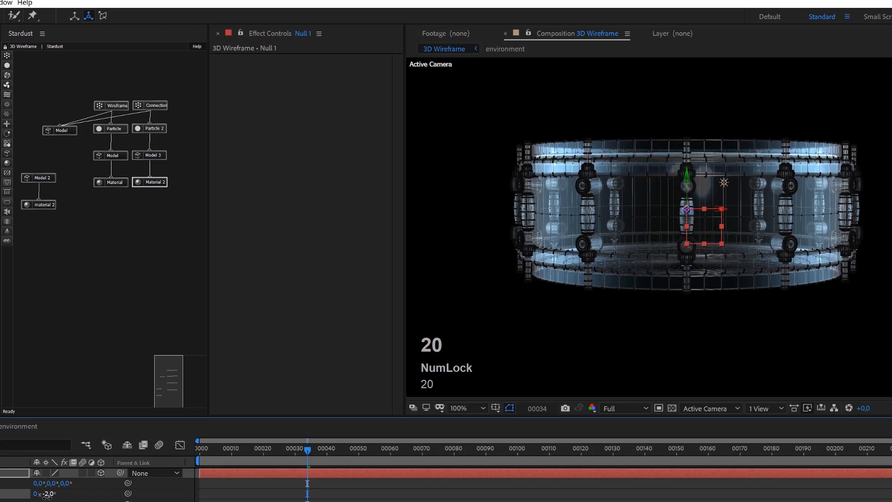
left_click(50, 494)
type("20")
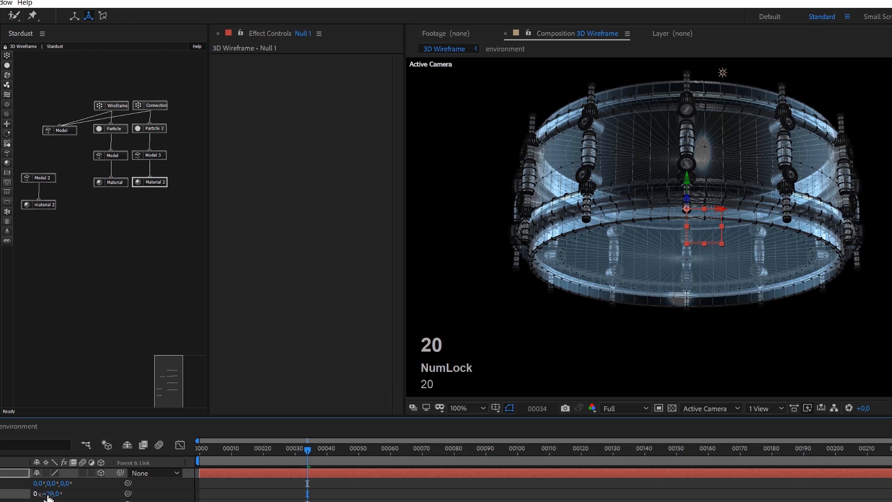
left_click(49, 494)
type("-20")
key("Return")
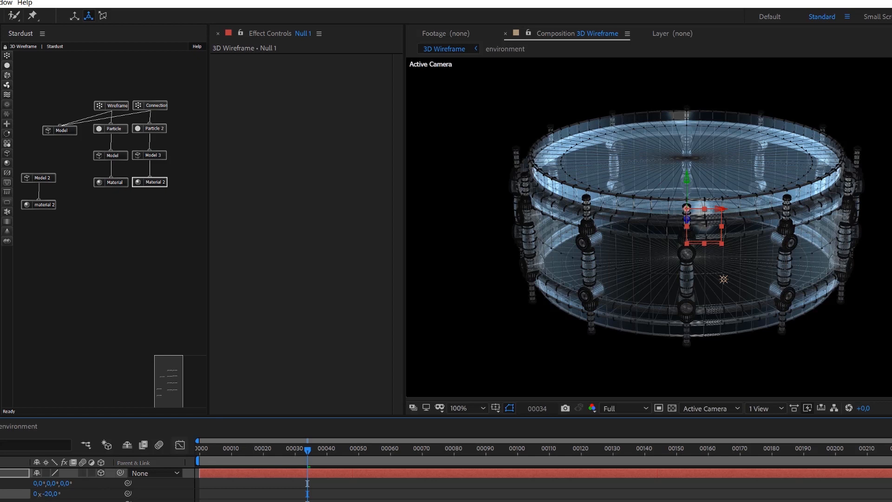
Set Camera 1's Z position to -1700 to bring it closer, and check the wireframe detail up close.
left_click(10, 501)
key("p")
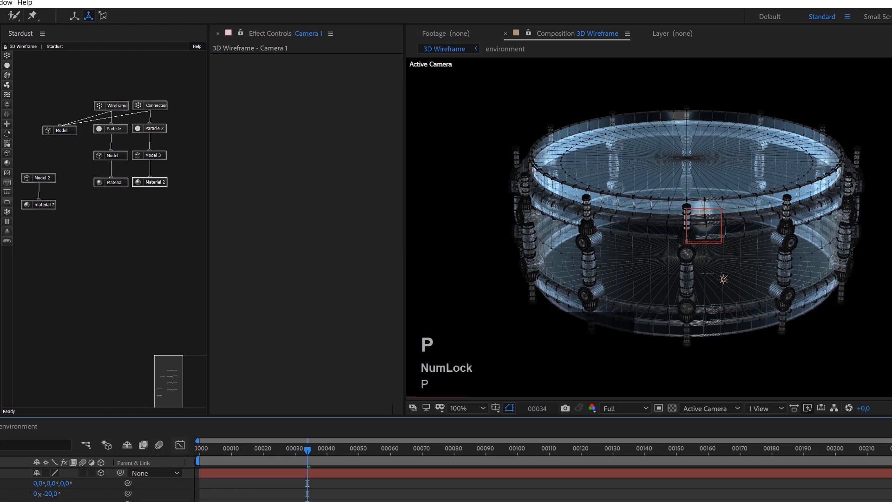
left_click(47, 500)
key("minus")
type("00")
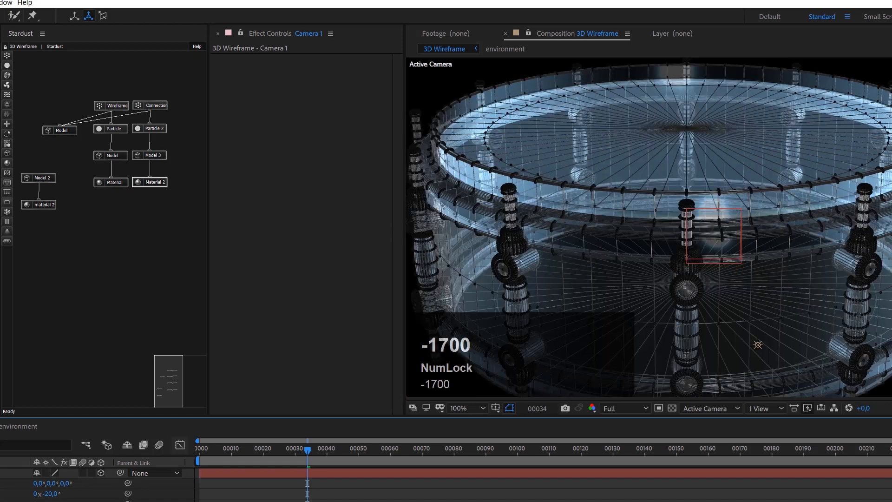
scroll(797, 209, "down", 1)
scroll(797, 214, "up", 1)
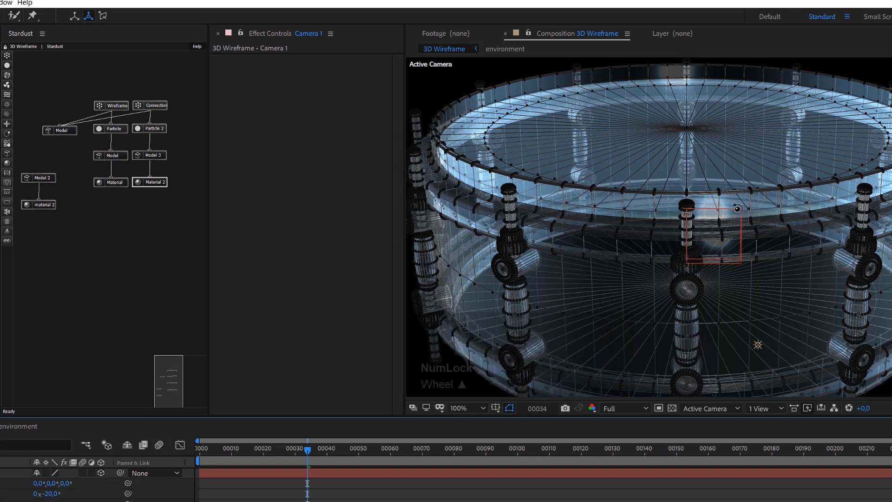
scroll(651, 204, "up", 1)
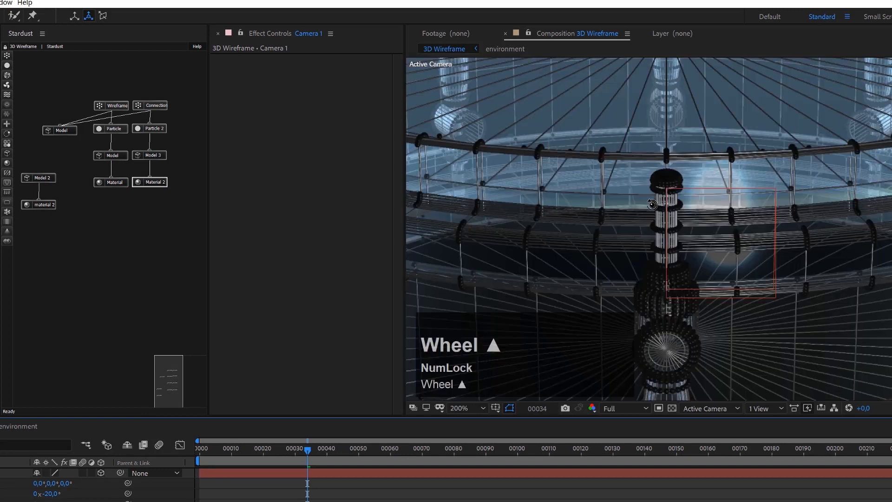
scroll(651, 205, "down", 1)
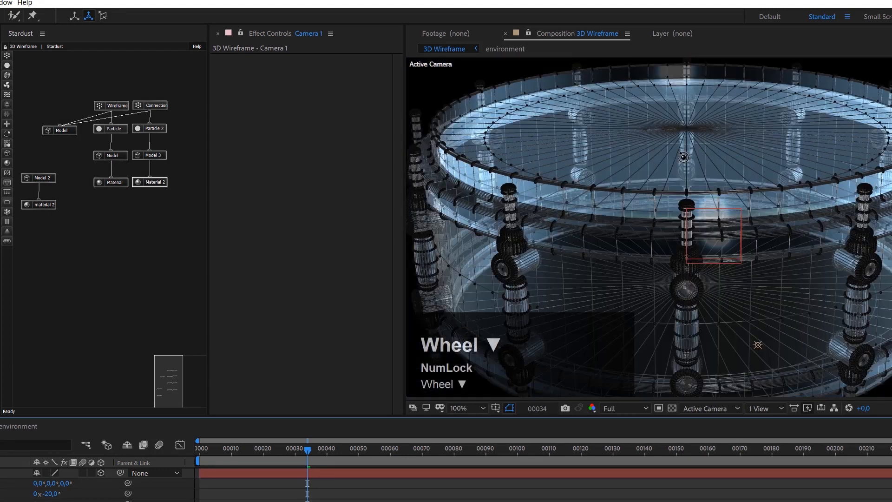
Reveal Camera 1's camera options and enable Depth of Field.
left_click(1, 483)
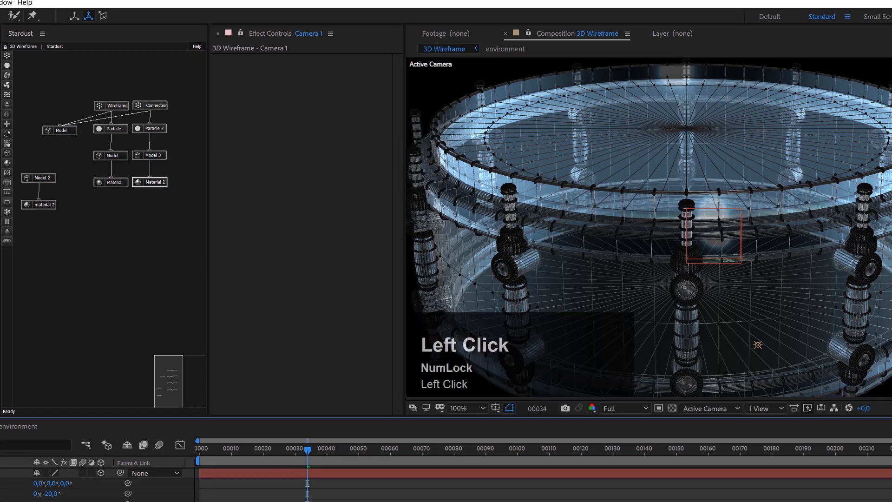
key("a")
key("a")
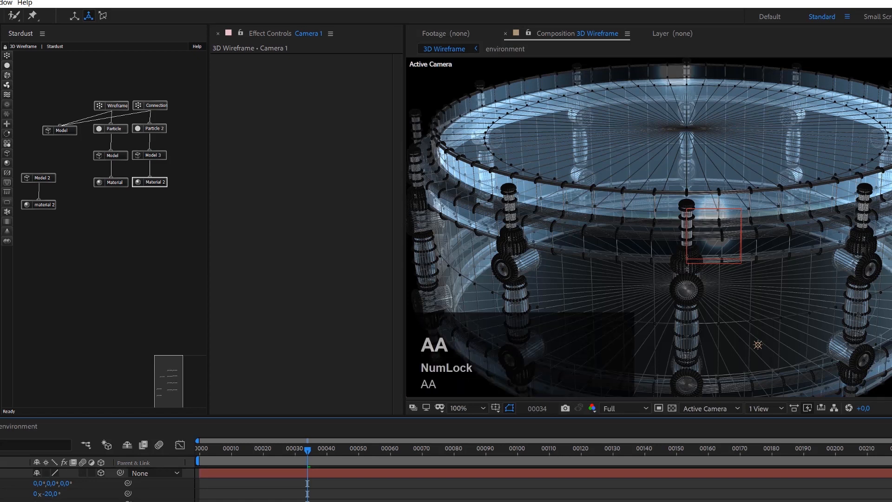
left_click(0, 483)
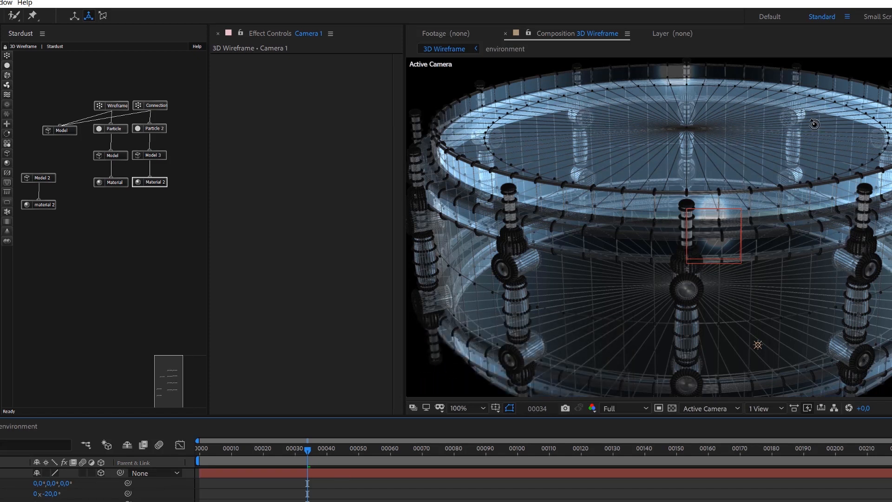
Using a two-view horizontal layout, reduce Camera 1's Focus Distance until the focus plane reaches the drum's front edge, and restore the single view.
left_click(760, 408)
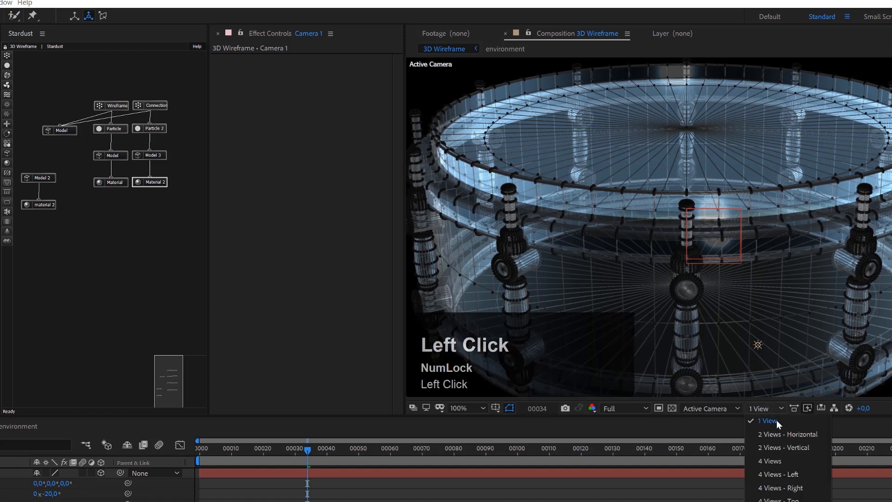
left_click(778, 433)
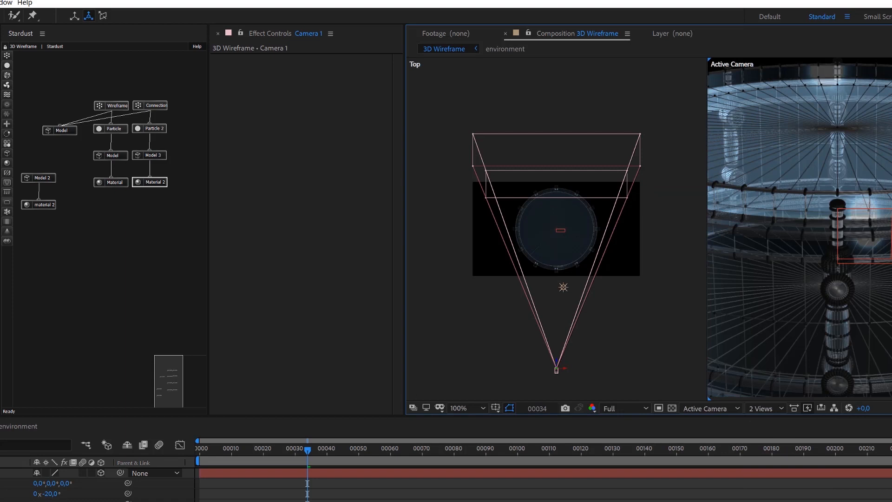
left_click_drag(44, 501, 0, 501)
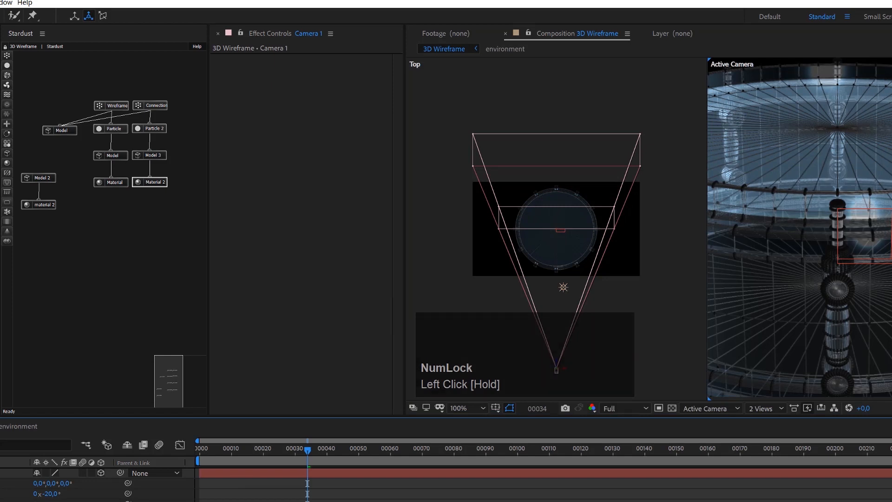
key("v")
left_click_drag(44, 501, 5, 501)
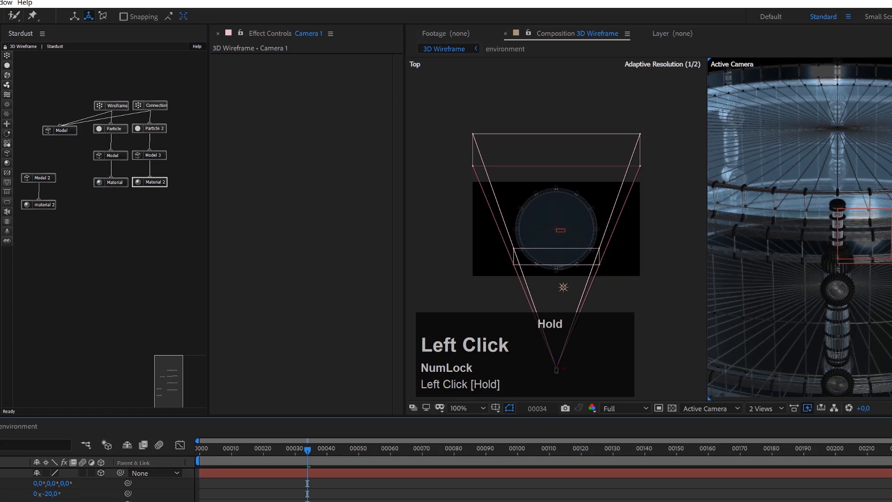
key("ctrl+z")
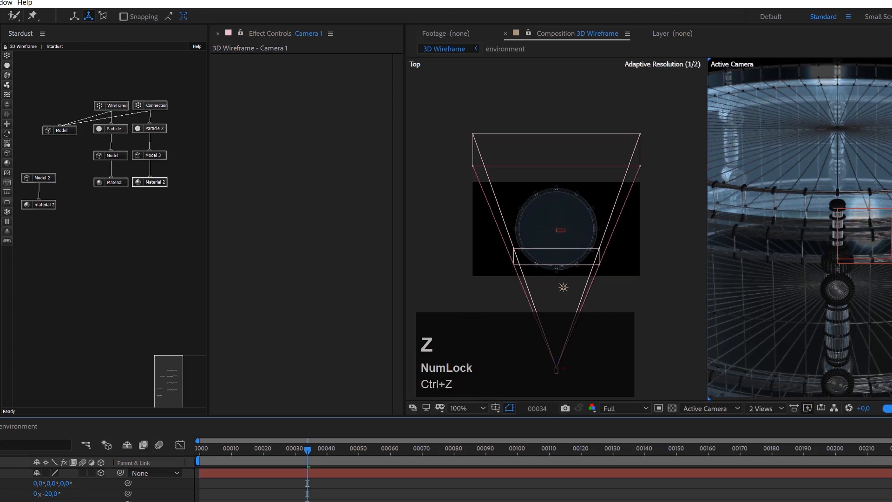
left_click_drag(14, 501, 9, 501)
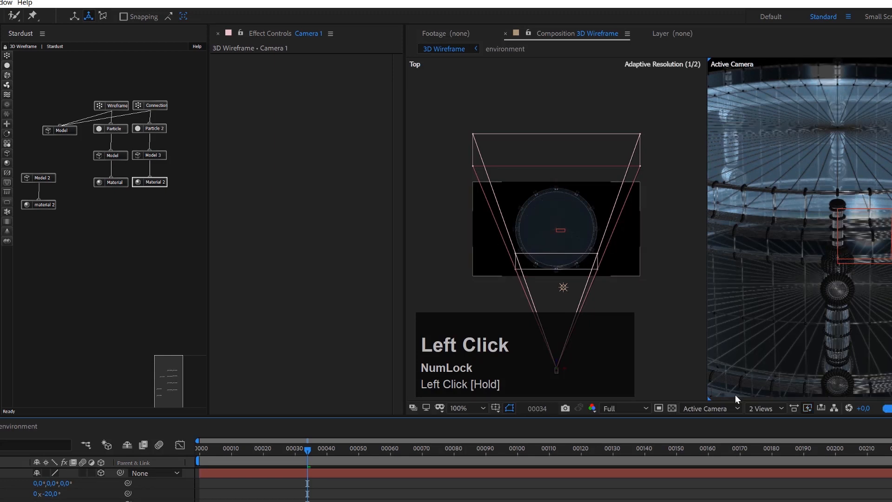
left_click(759, 410)
left_click(764, 417)
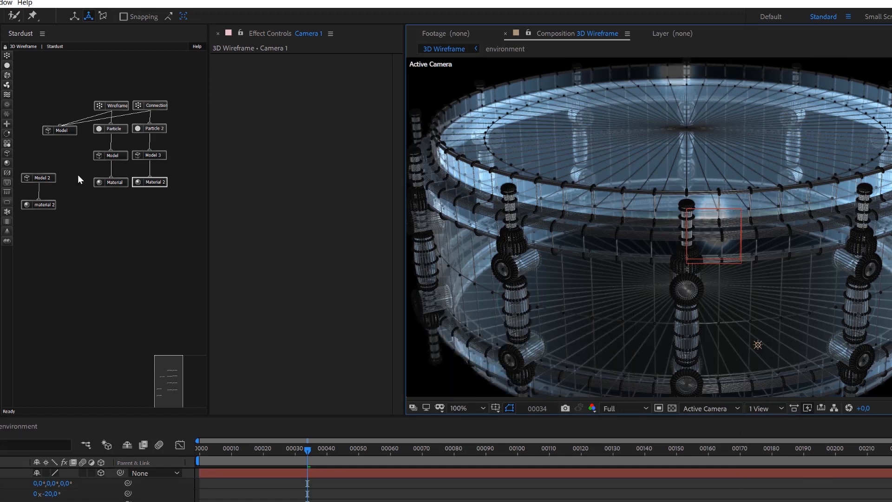
Check the transparent model with the Wireframe emitter disabled, and enable Affect DOF in material 2's Transparent Material settings.
right_click(114, 107)
left_click(141, 87)
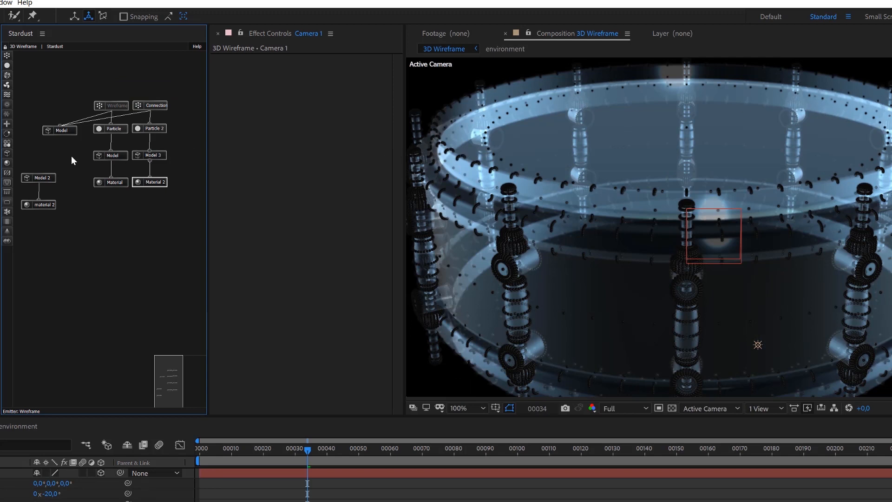
left_click(53, 205)
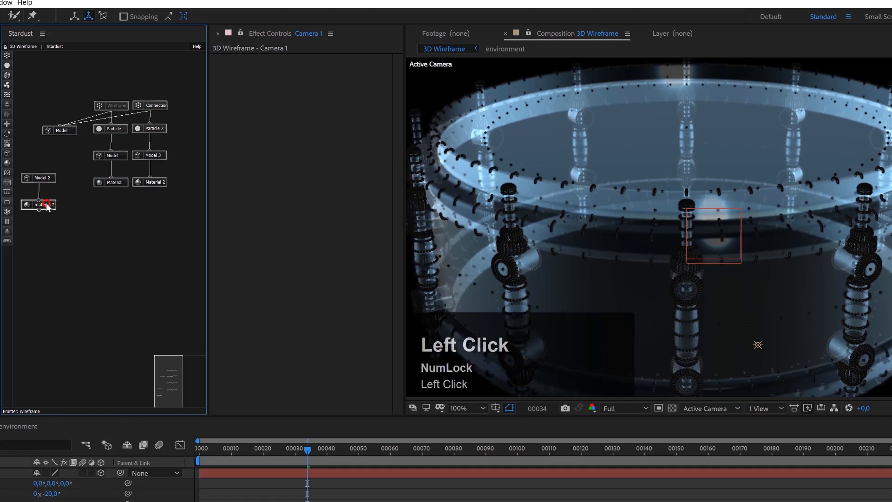
scroll(304, 342, "down", 6)
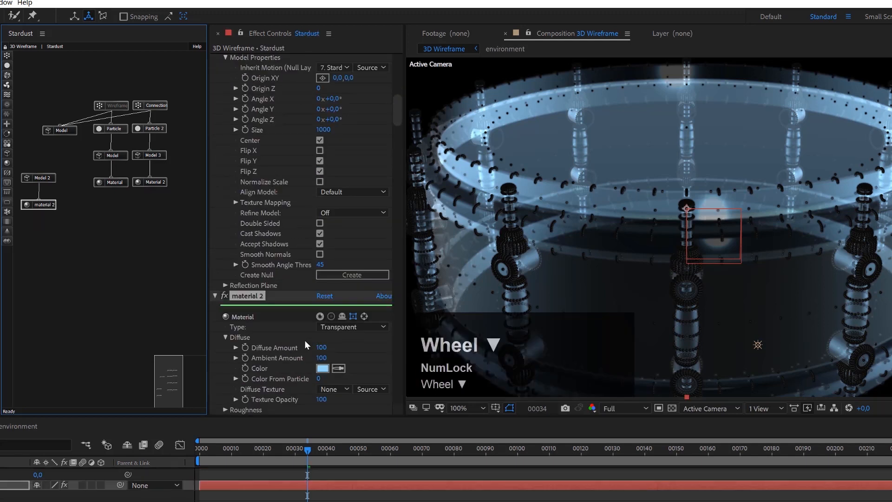
scroll(260, 361, "down", 3)
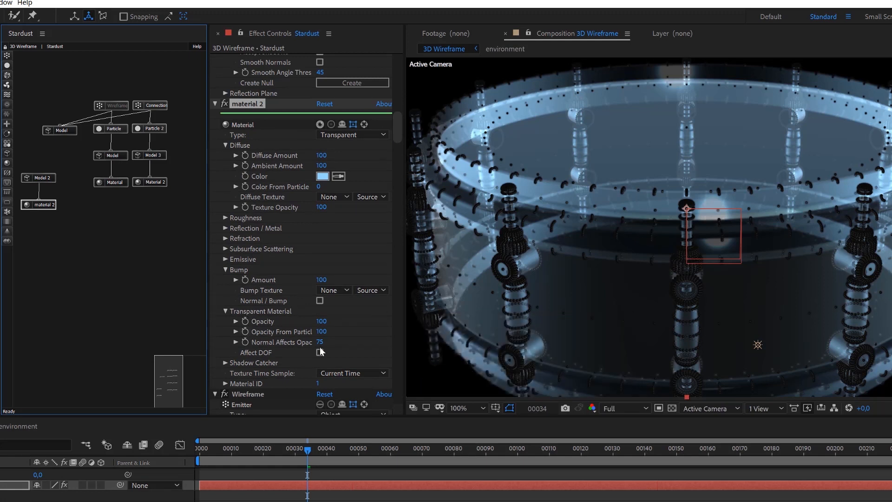
scroll(318, 352, "down", 1)
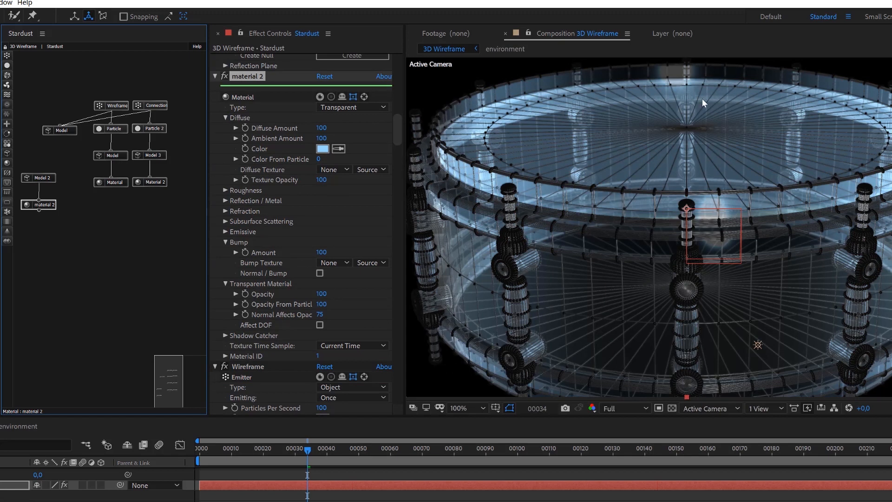
left_click(320, 324)
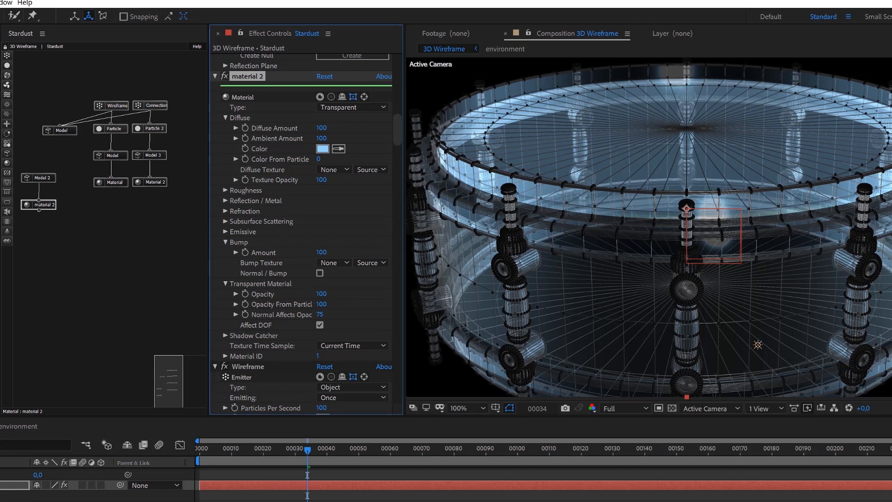
Strengthen Camera 1's depth-of-field blur by entering 150 in its camera options.
scroll(446, 483, "up", 2)
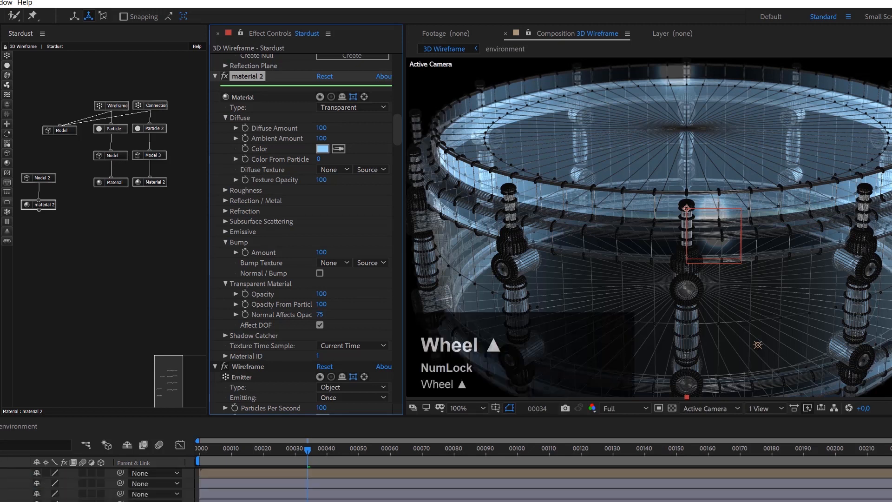
scroll(446, 483, "down", 2)
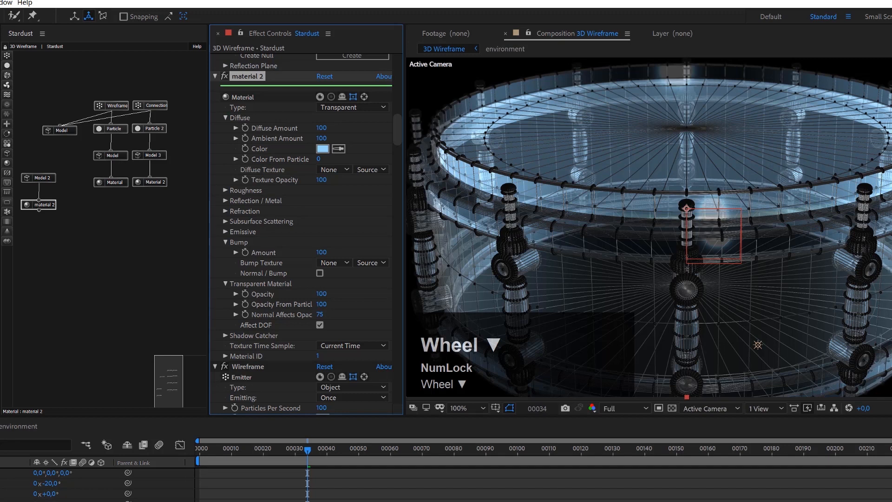
left_click(50, 493)
key("KP_1")
key("KP_5")
key("KP_0")
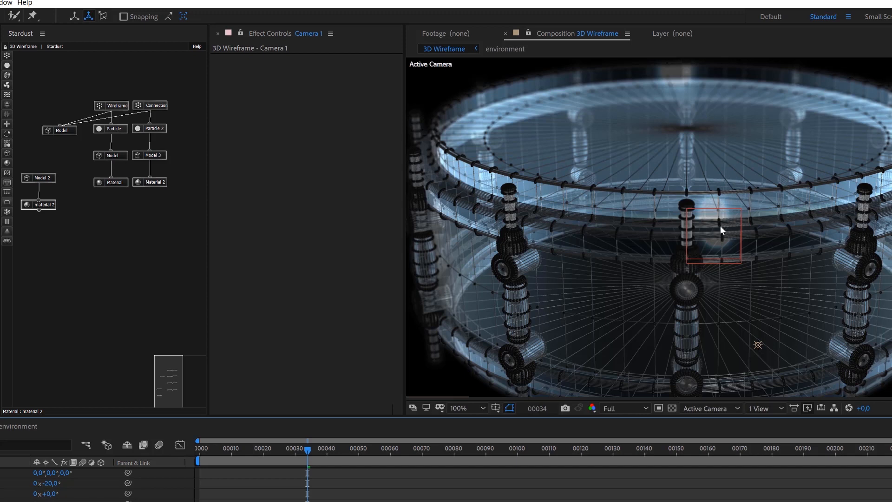
Disable Affect DOF in material 2's Transparent Material settings and inspect the drum's upper rim up close.
scroll(720, 225, "up", 3)
scroll(718, 214, "down", 3)
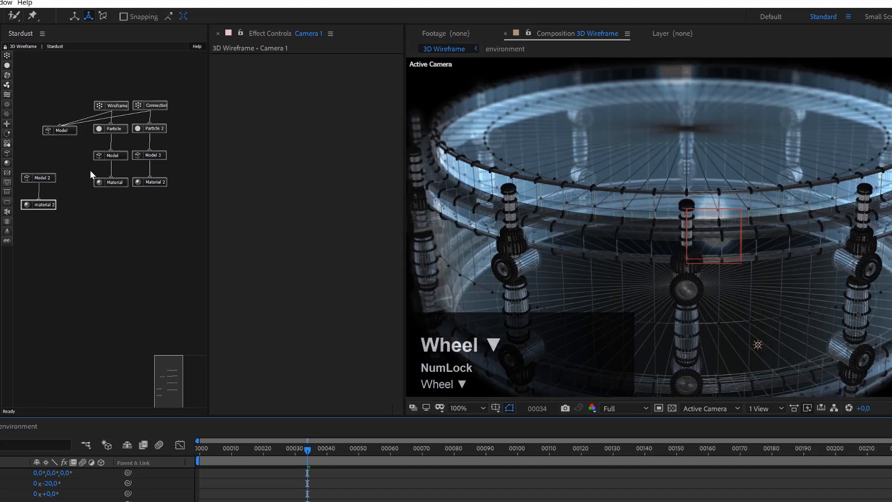
left_click(43, 205)
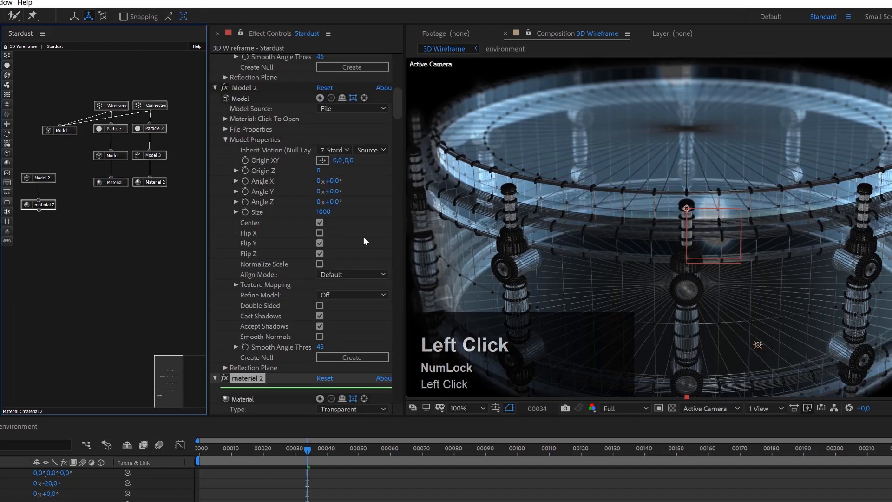
scroll(297, 341, "down", 10)
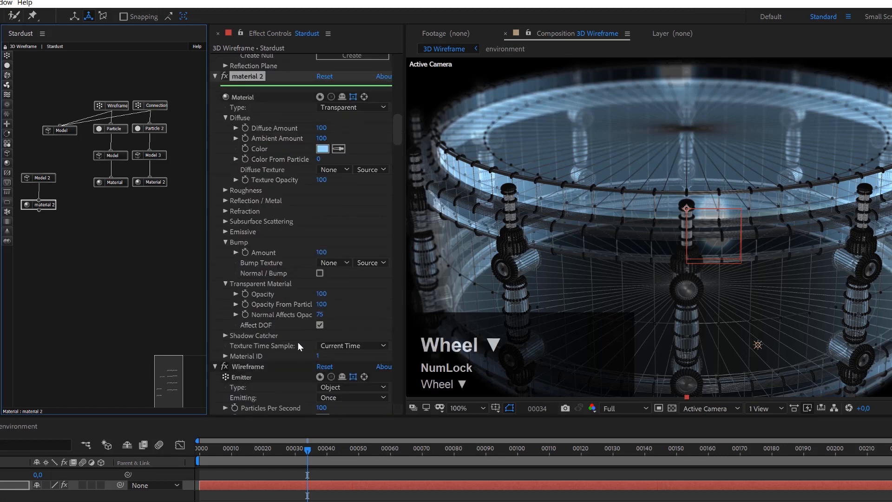
left_click(319, 215)
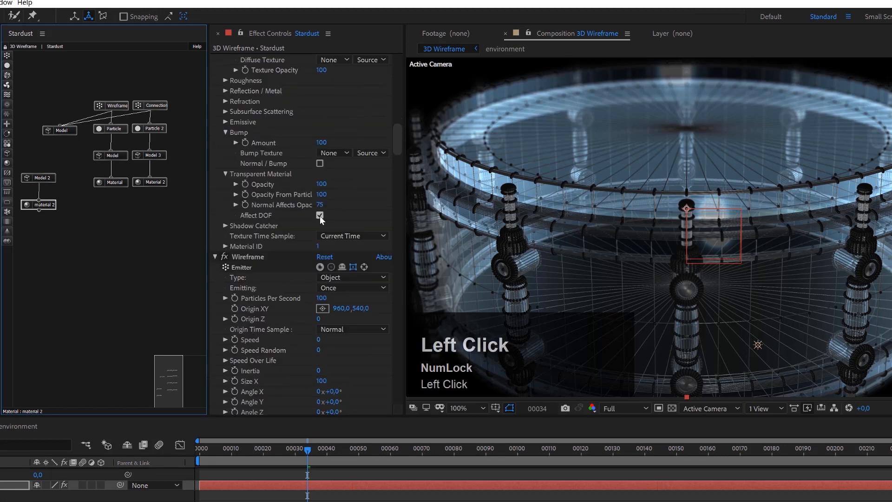
scroll(562, 127, "up", 1)
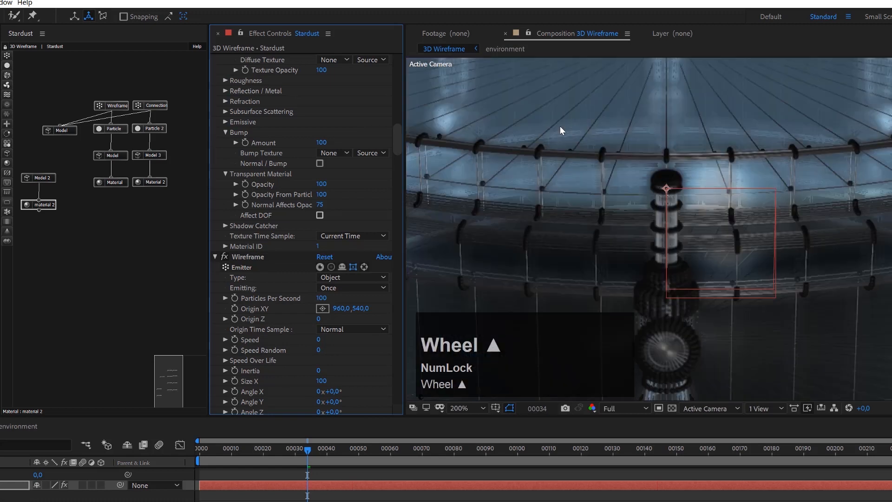
key("space")
left_click_drag(571, 112, 740, 243)
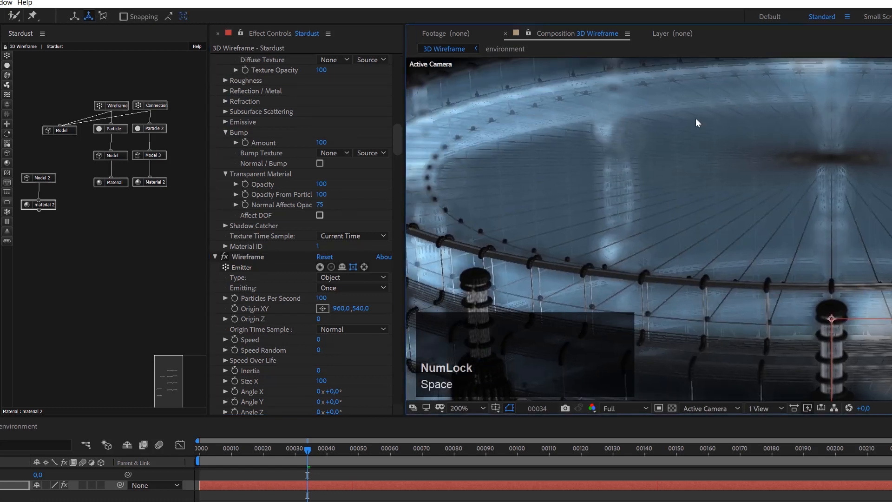
scroll(696, 118, "down", 1)
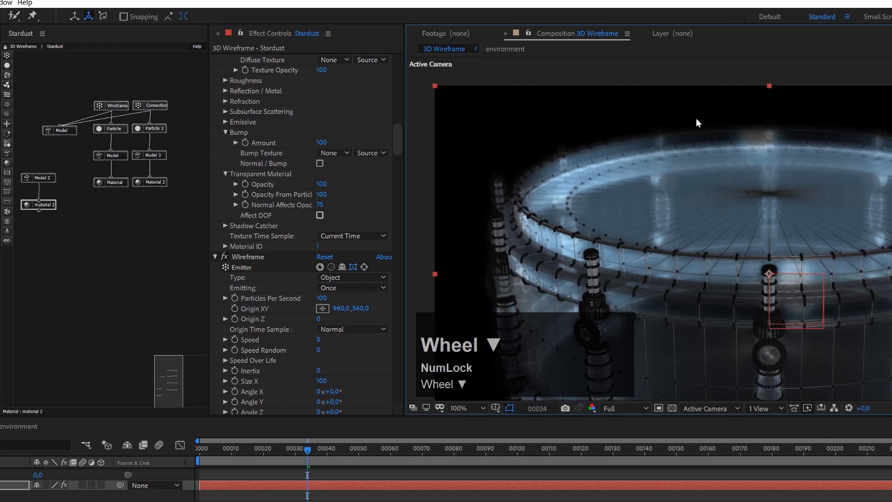
Re-enable Affect DOF for material 2 and compare the blur on the drum's upper rim up close.
left_click(319, 216)
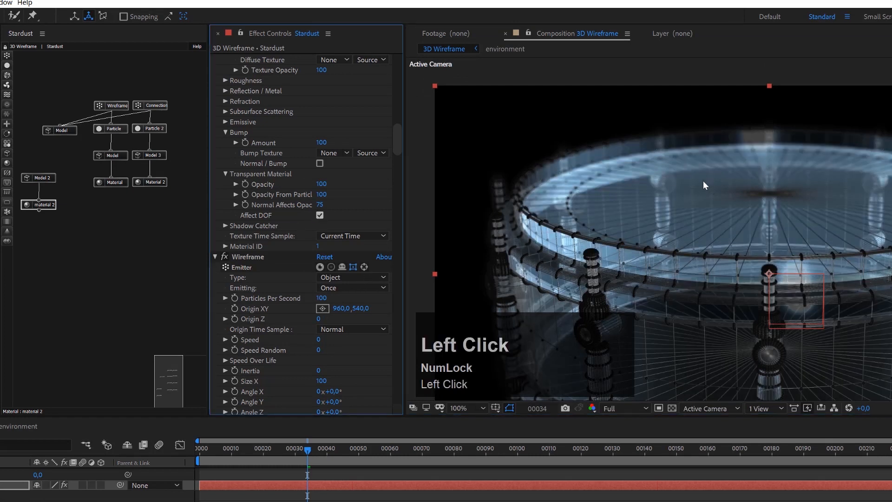
scroll(625, 165, "up", 1)
key("space")
left_click_drag(657, 232, 533, 114)
scroll(826, 201, "down", 1)
key("space")
left_click_drag(836, 199, 781, 155)
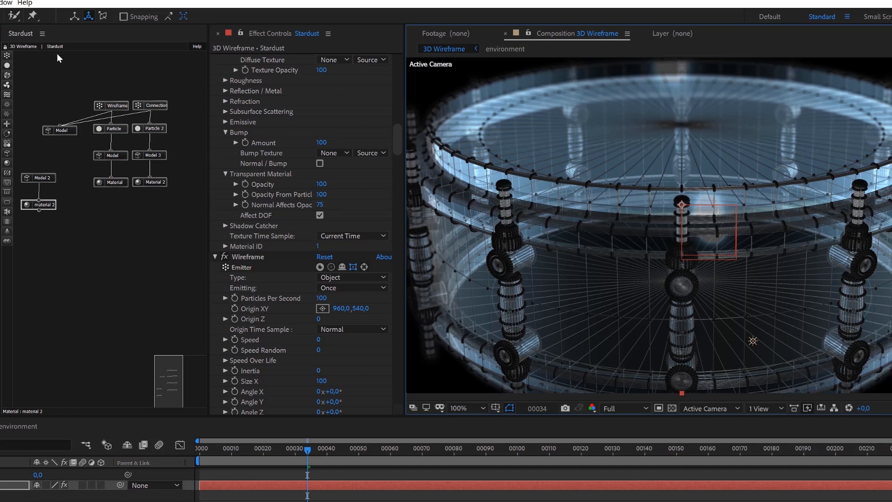
Set the Wireframe emitter's Emitting mode to Sequence and check the build-up at frames 55, 134, 184 and 237.
left_click(117, 105)
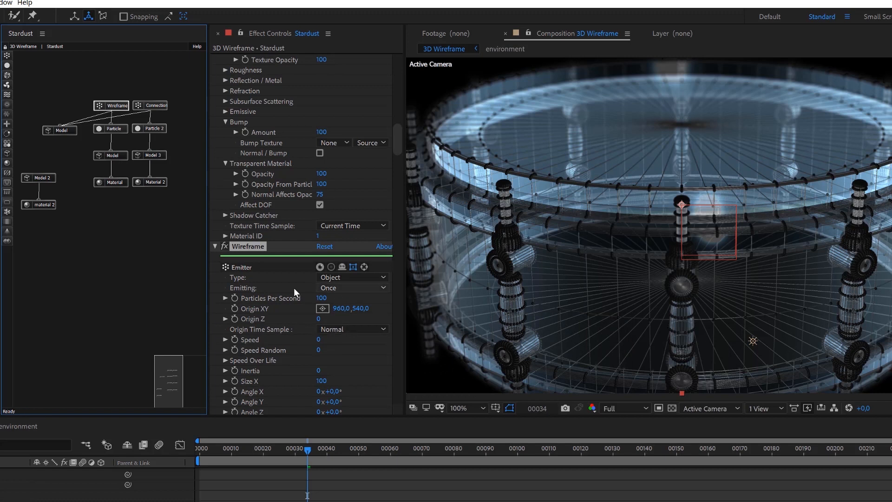
left_click(324, 287)
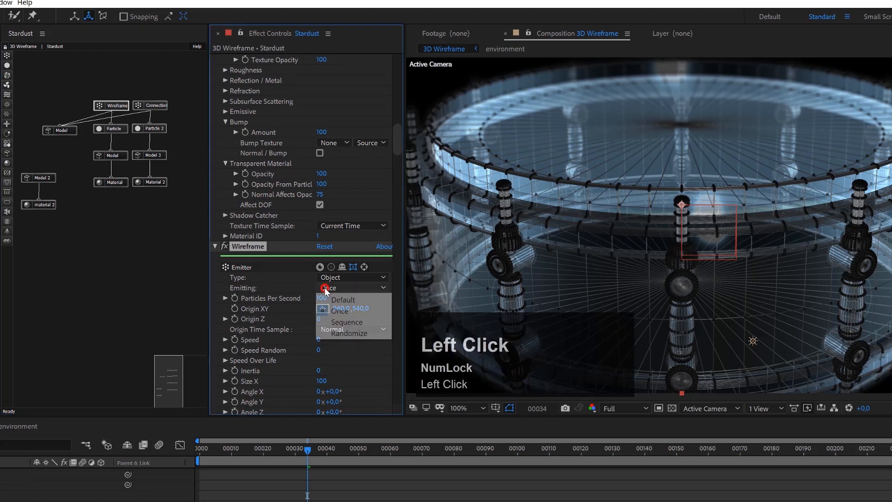
left_click(347, 322)
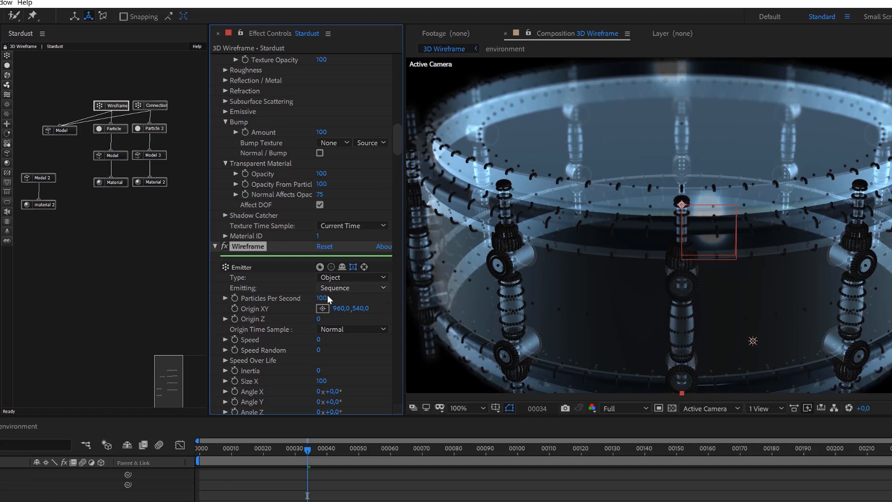
left_click(375, 449)
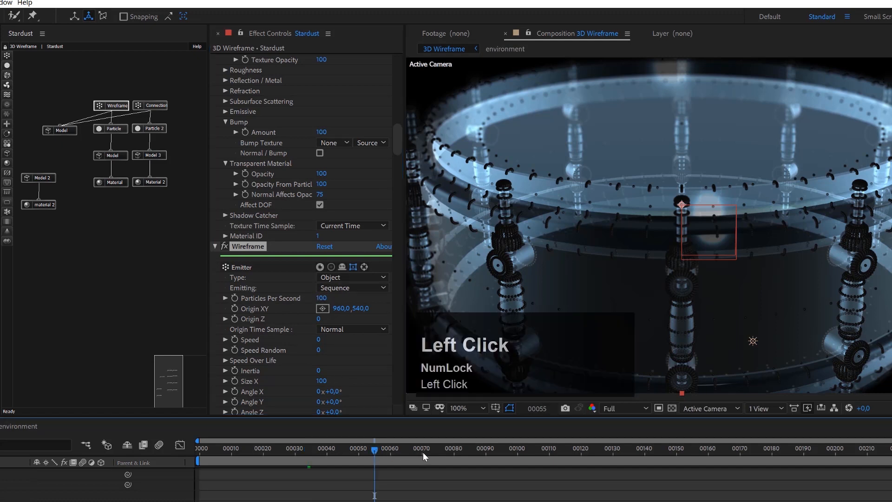
left_click(625, 447)
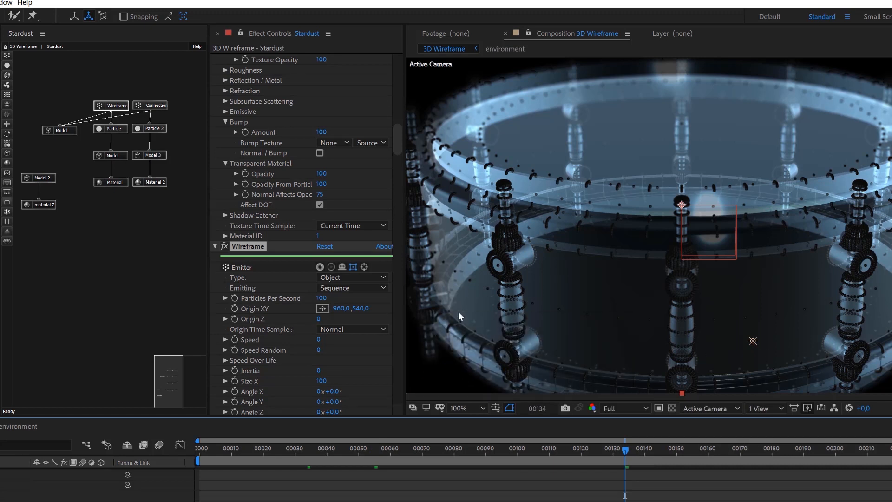
left_click(785, 448)
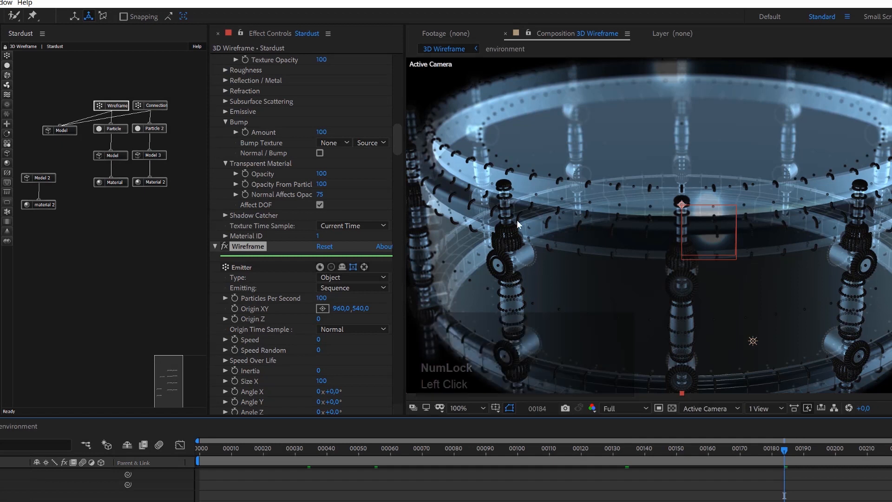
left_click(891, 448)
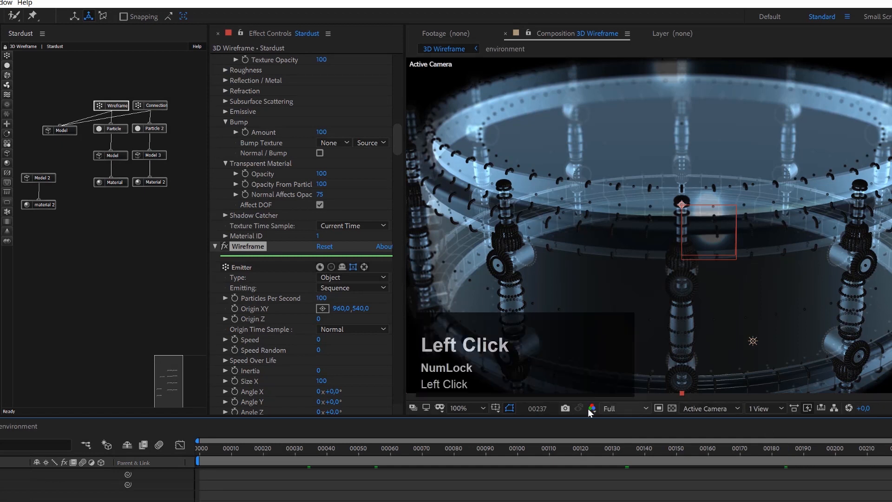
Set the Wireframe emitter's Particles Per Second to 2500 and check frames 183, 94 and 249.
left_click(325, 298)
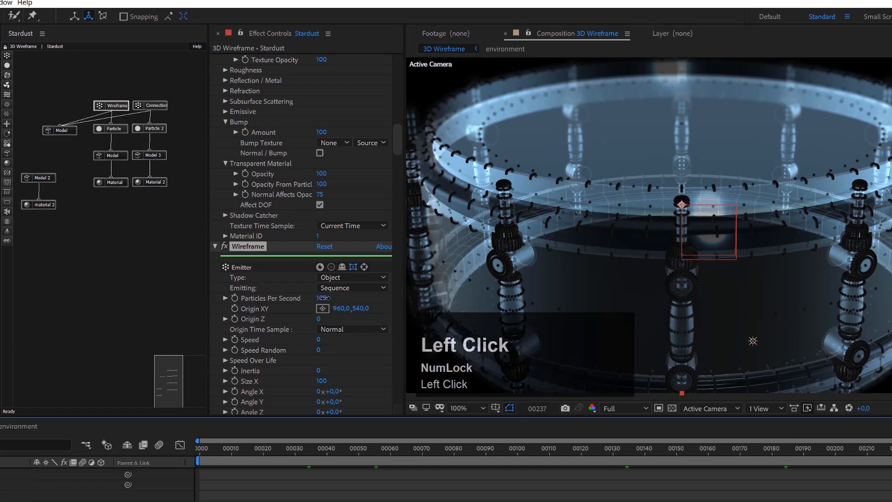
type("2500")
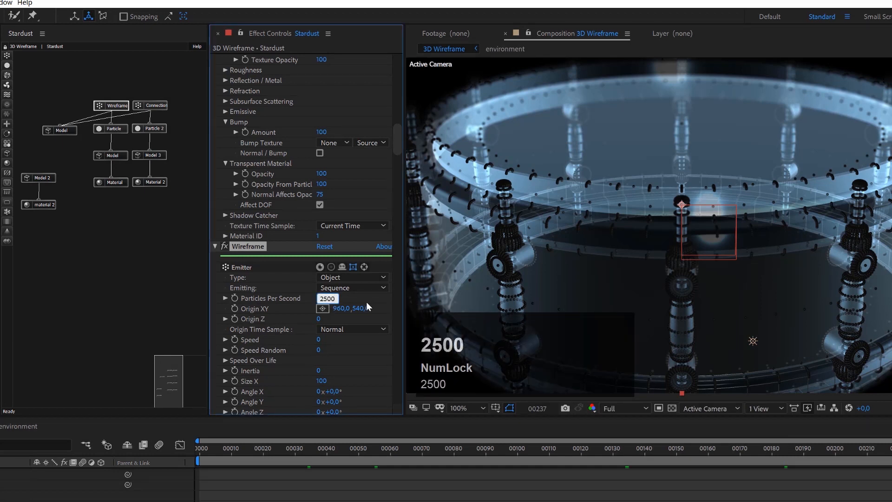
key("Return")
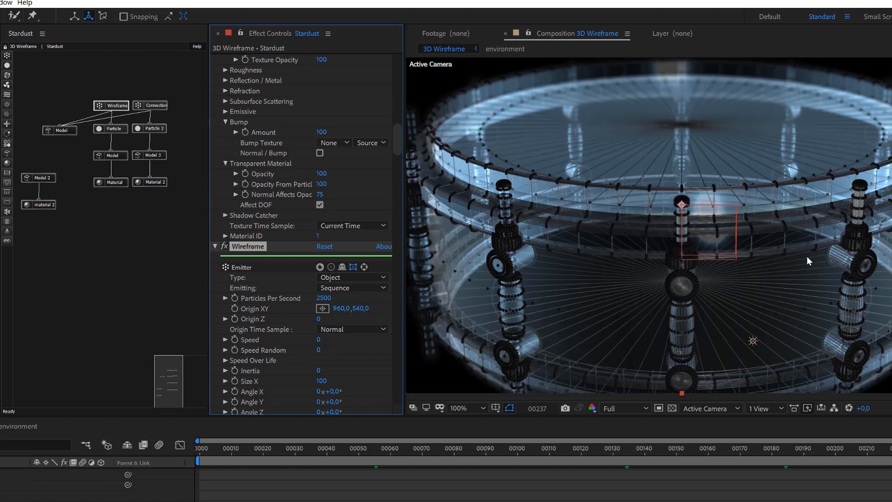
left_click(781, 448)
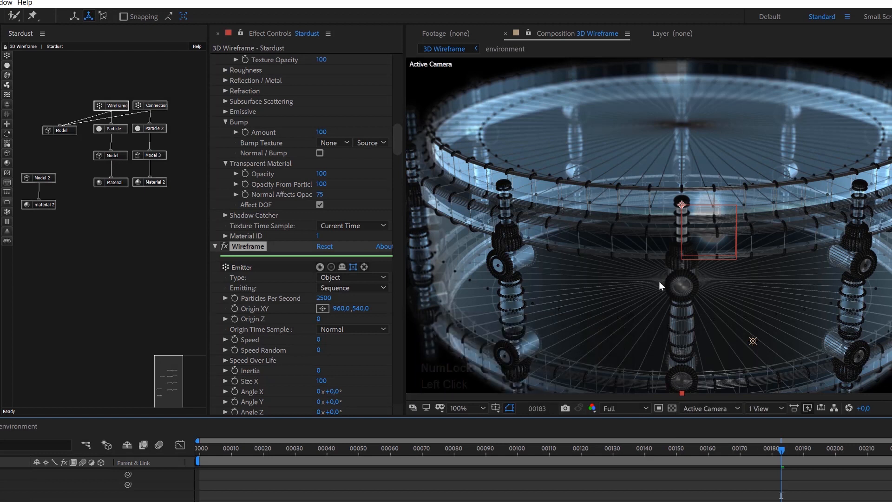
left_click(498, 453)
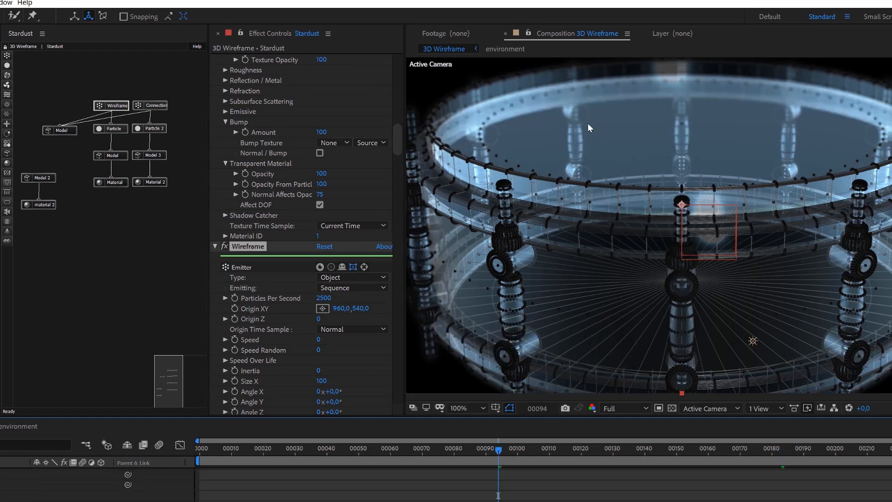
left_click(891, 452)
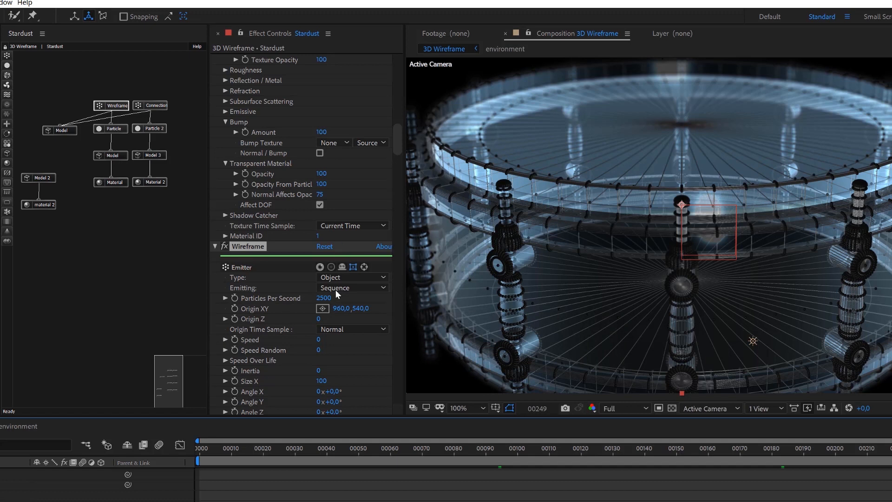
Raise the Wireframe emitter's Particles Per Second to 5000.
left_click(325, 298)
type("500")
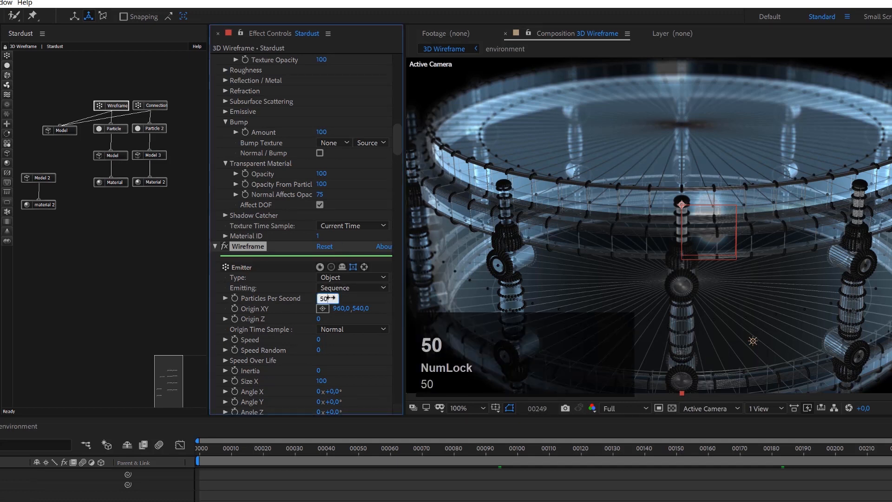
type("0")
key("Return")
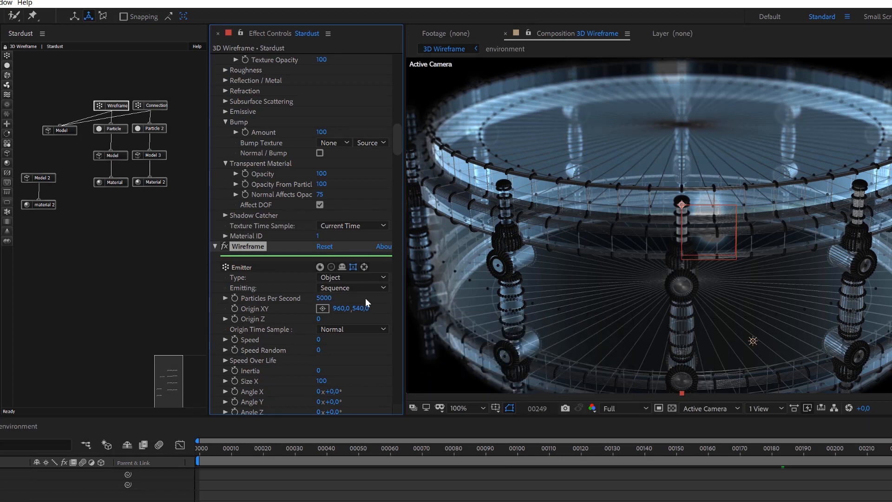
Set the Wireframe emitter's Particles Per Second to 10000, check frames 224 and 174, and play a preview of the animation.
left_click(325, 298)
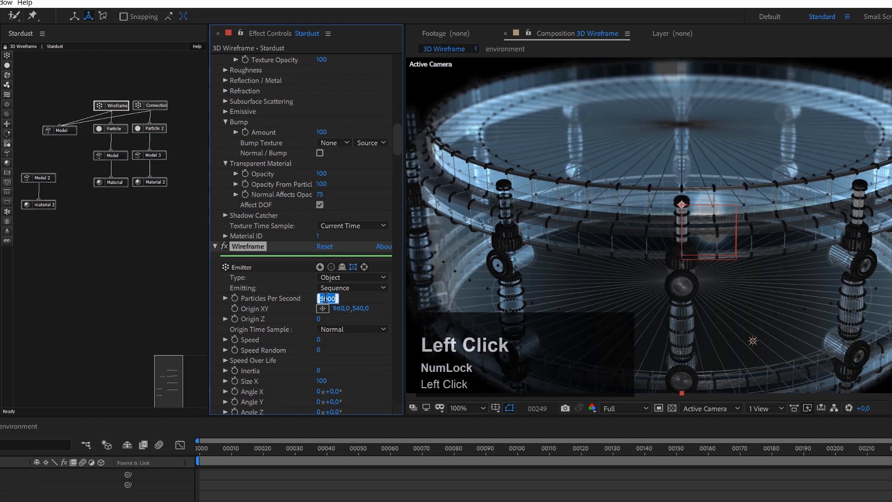
type("100")
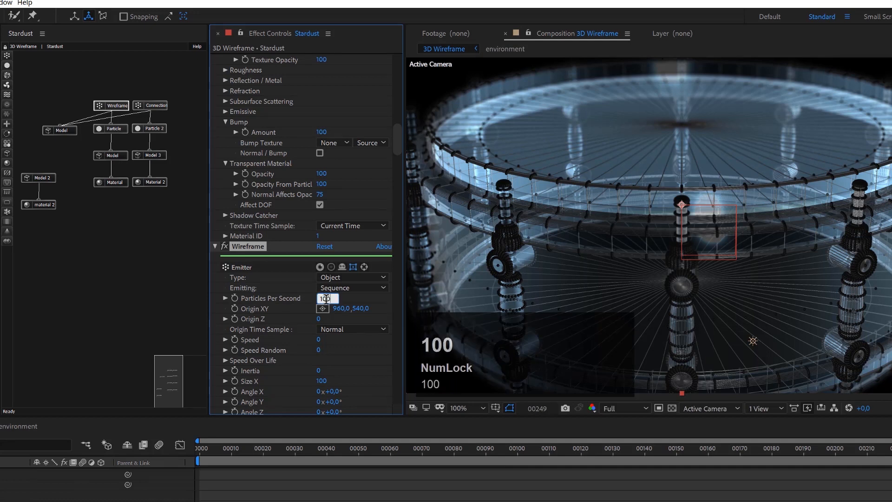
type("00")
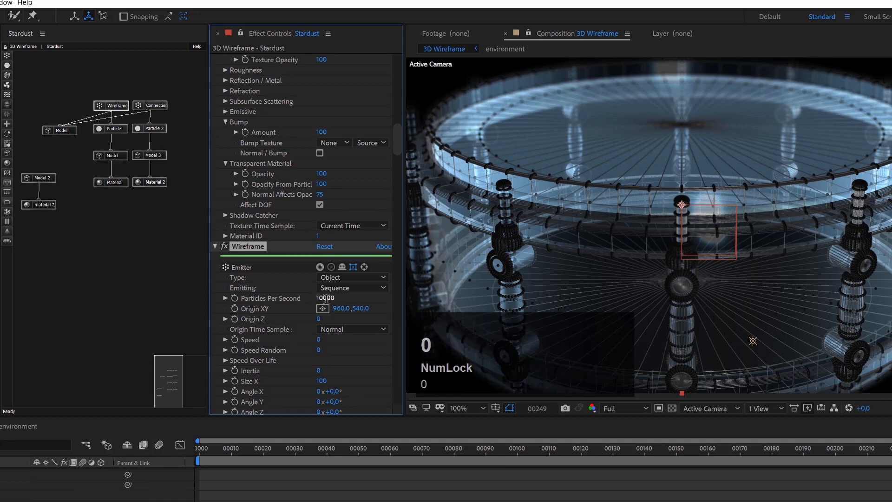
key("Return")
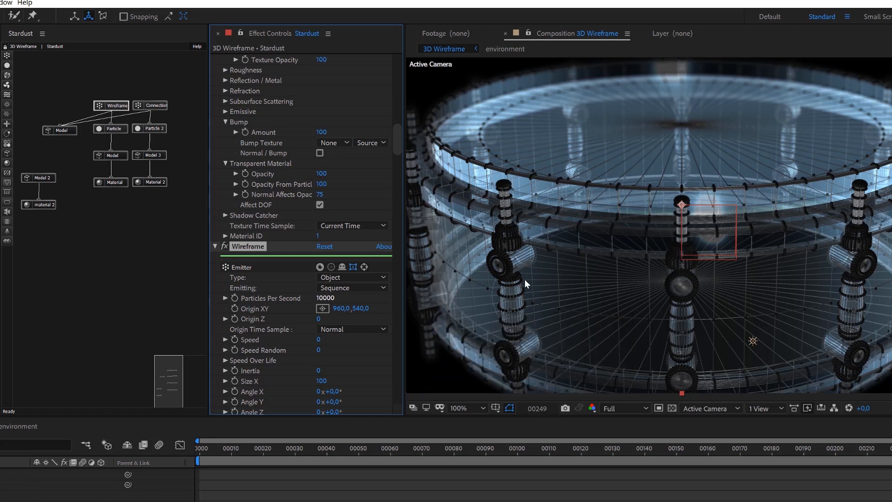
left_click(867, 456)
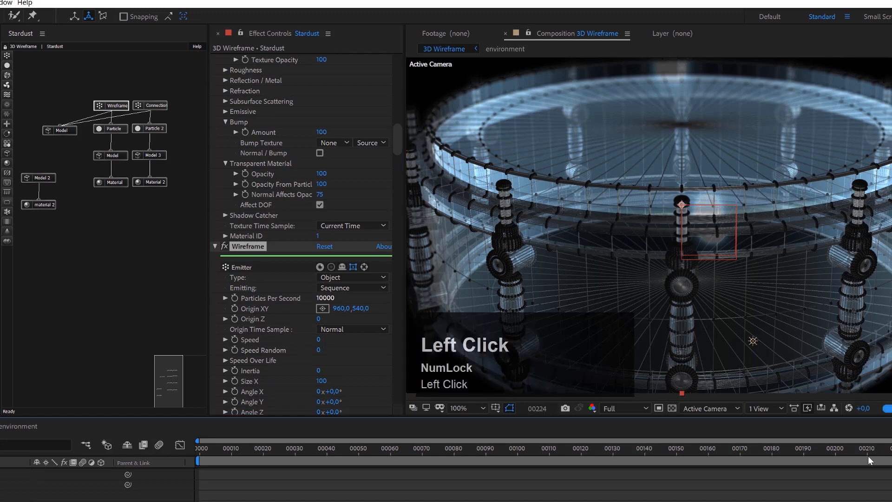
left_click(752, 445)
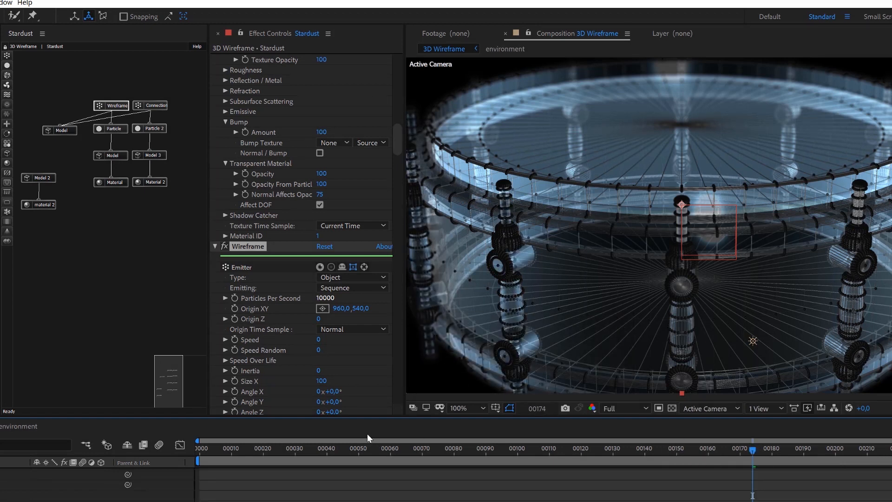
key("space")
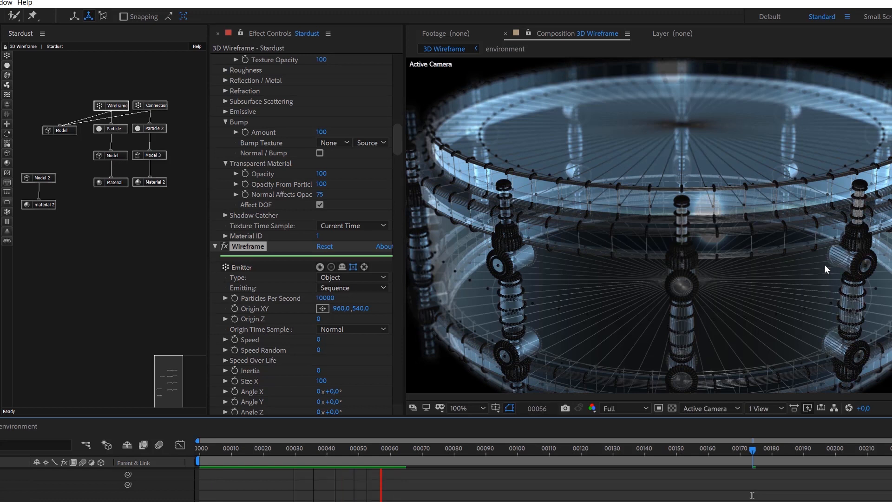
key("space")
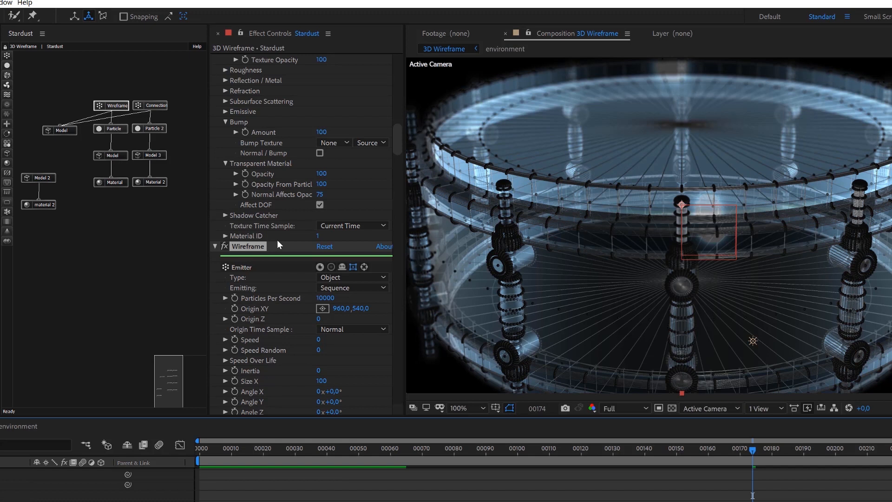
Apply the Fade In Bezier preset to the Size over life curve of the Wireframe emitter's Particle node.
left_click(118, 127)
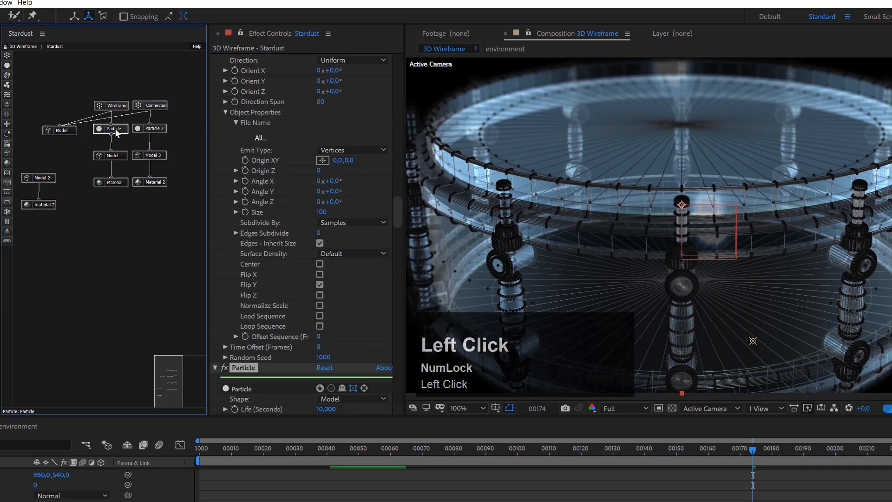
scroll(363, 310, "down", 2)
scroll(362, 310, "down", 3)
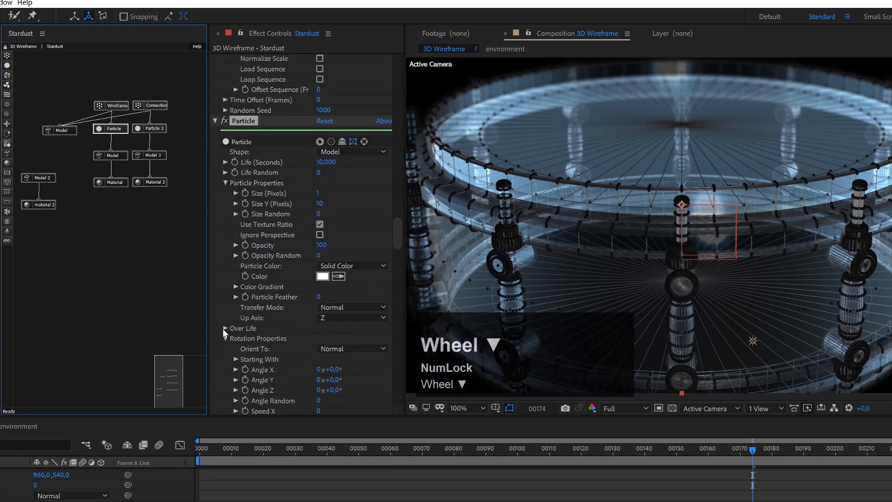
left_click(222, 328)
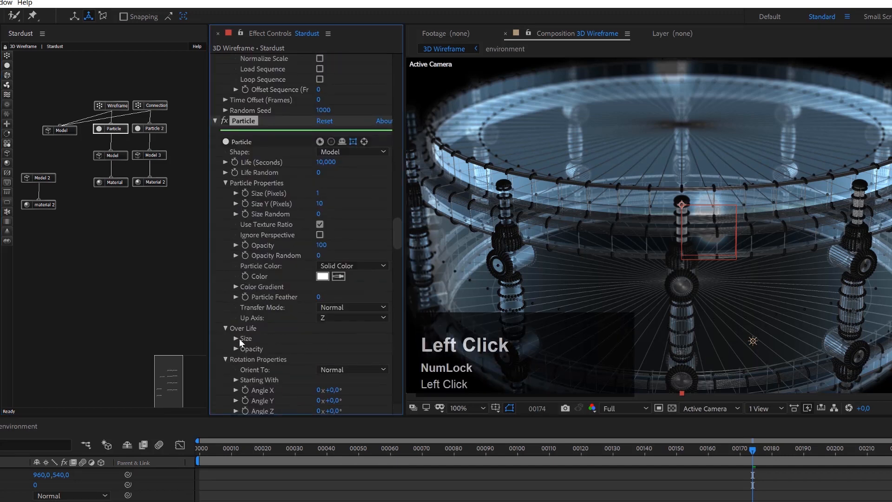
left_click(237, 338)
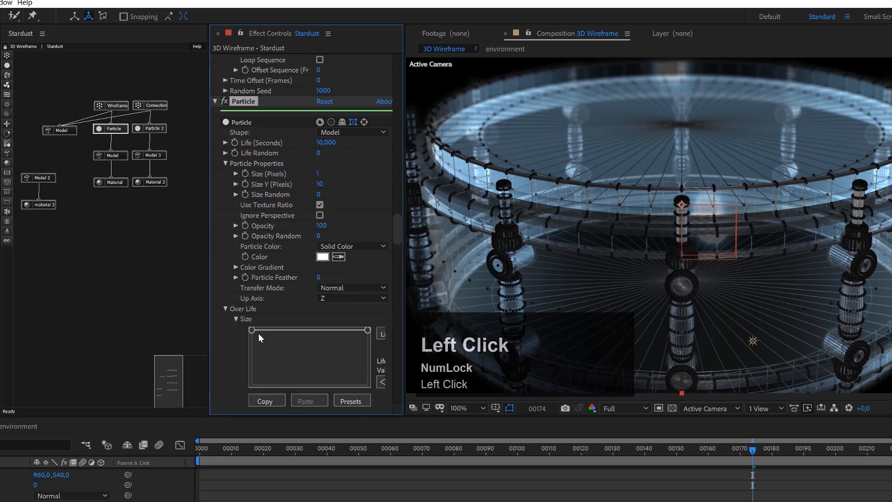
left_click(350, 400)
left_click_drag(497, 118, 392, 86)
left_click(110, 265)
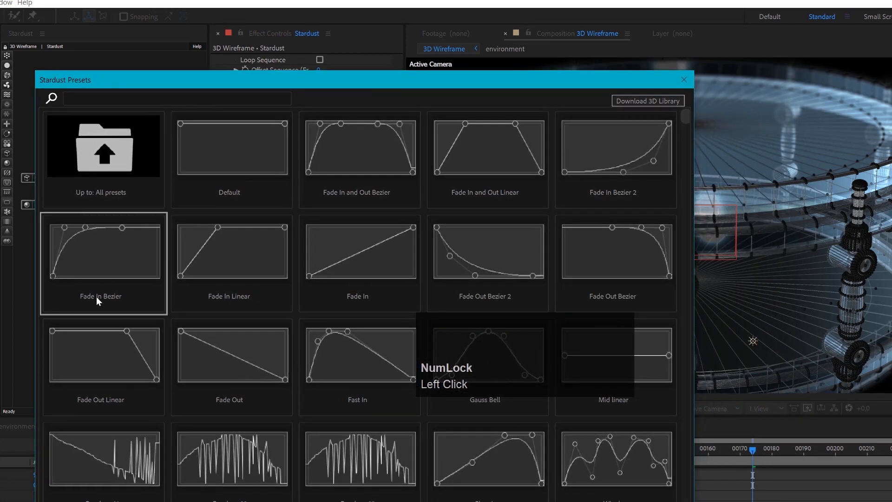
left_click(365, 500)
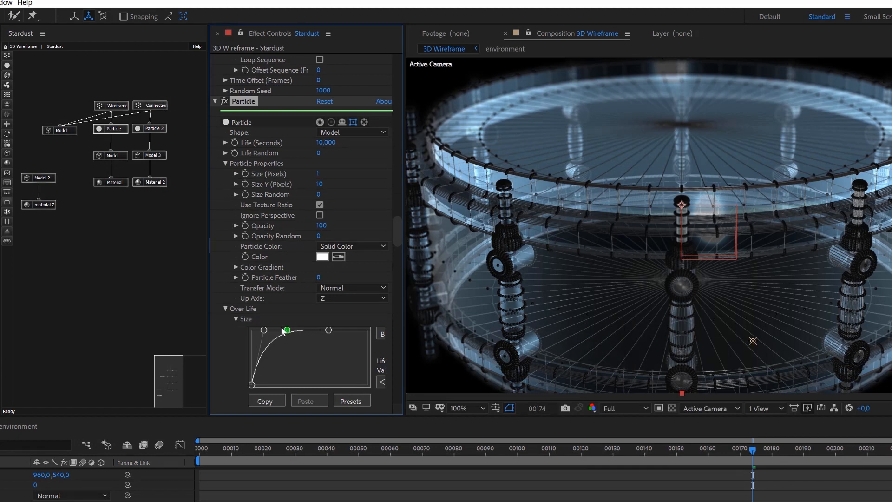
Reshape the Particle node's Size over life curve so it rises to full size much earlier in the particle's life.
left_click(265, 329)
mouse_move(266, 330)
left_mouse_down()
mouse_move(255, 342)
mouse_move(255, 331)
mouse_move(288, 332)
mouse_move(271, 330)
left_mouse_up()
left_click_drag(328, 332, 280, 329)
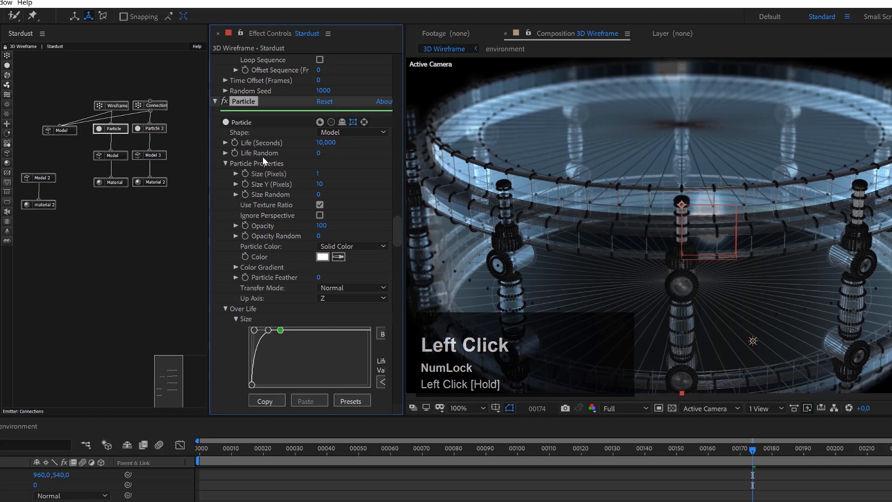
left_click(337, 371)
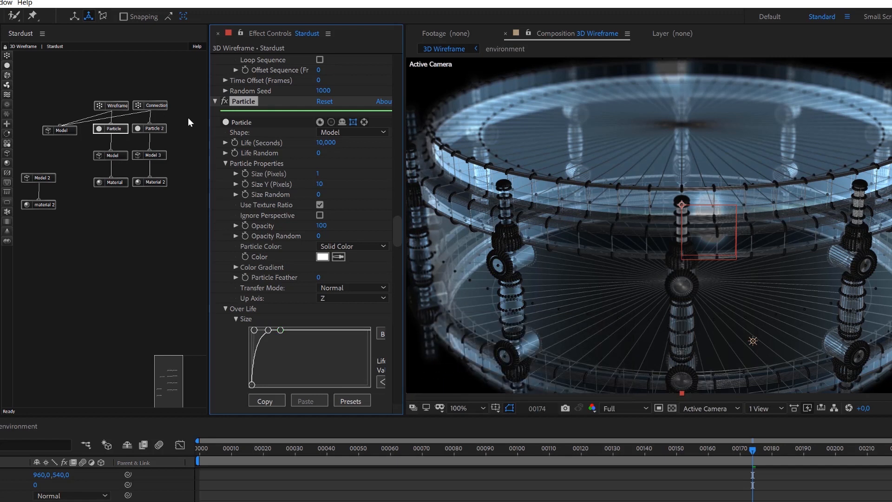
Set the Connections emitter's Emitting mode to Sequence and its Particles Per Second to 10000.
left_click(153, 105)
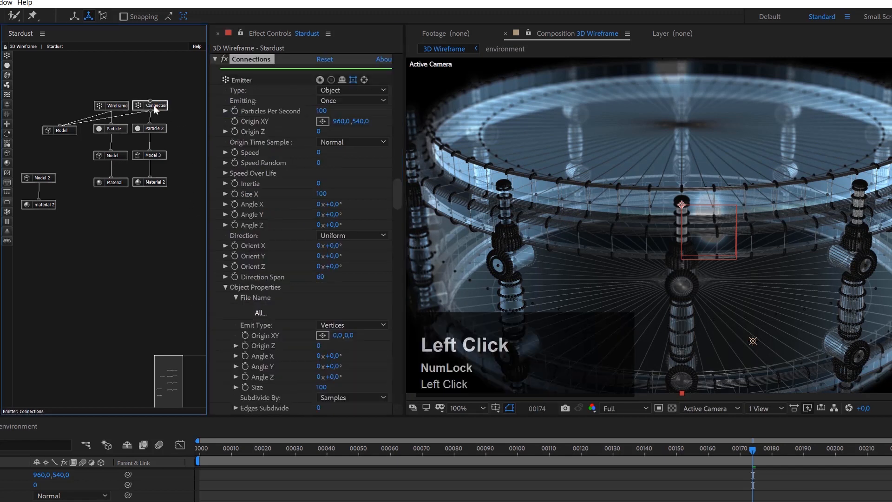
left_click(330, 99)
left_click(346, 122)
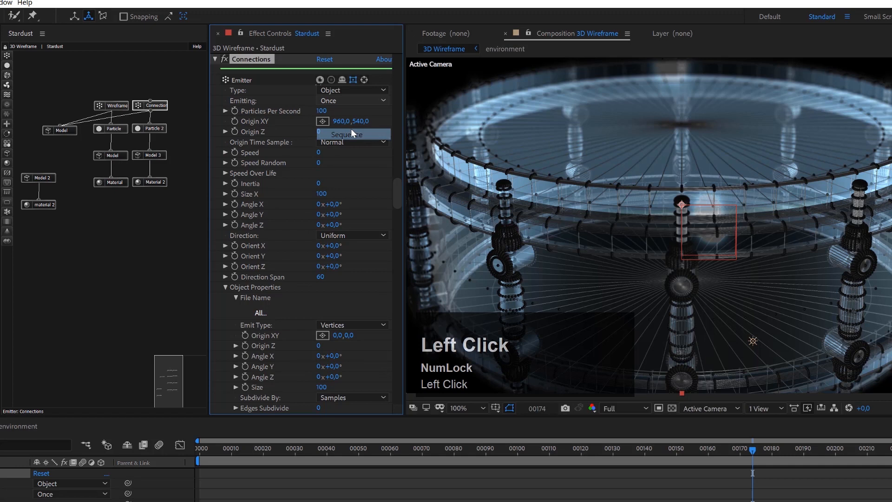
left_click(324, 111)
type("1")
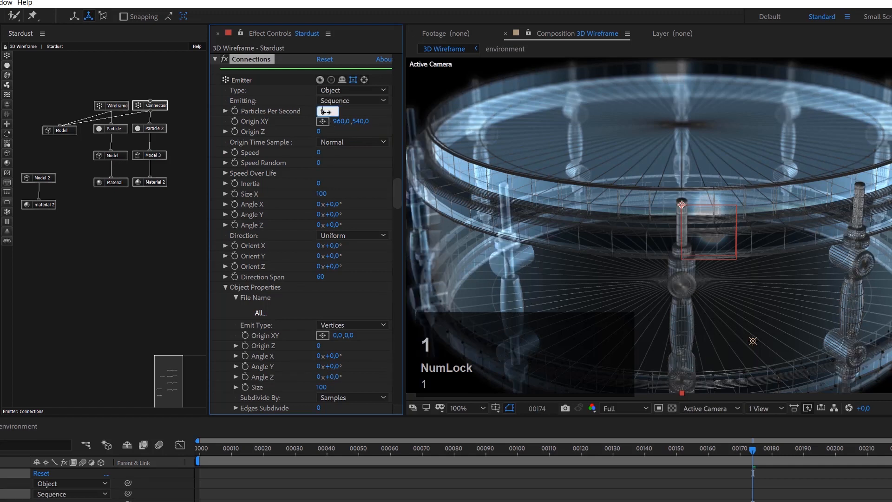
type("0000")
key("Return")
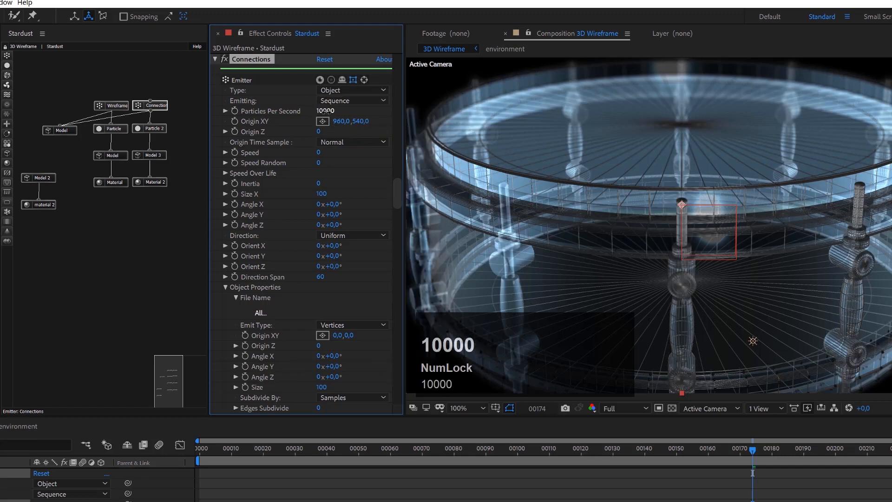
Copy the Size over life curve from the Wireframe emitter's Particle node.
left_click(122, 107)
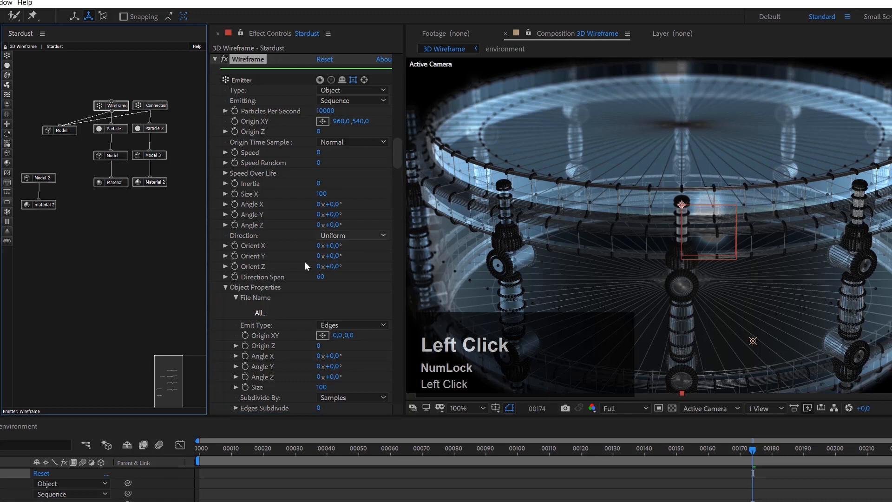
scroll(305, 261, "down", 1)
scroll(305, 261, "down", 10)
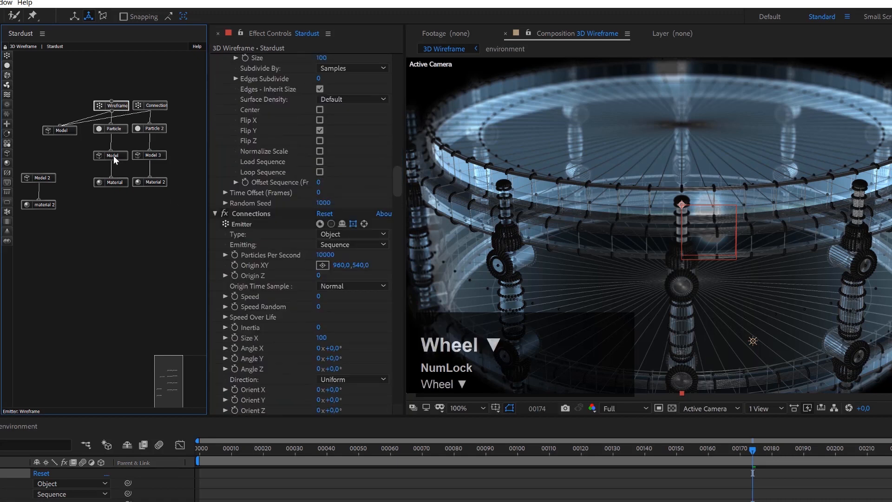
left_click(112, 133)
scroll(276, 272, "down", 8)
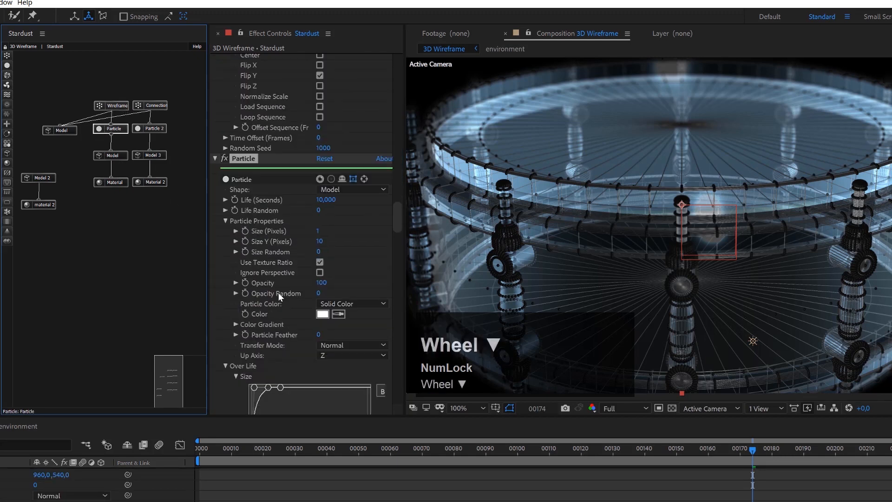
scroll(276, 322, "down", 4)
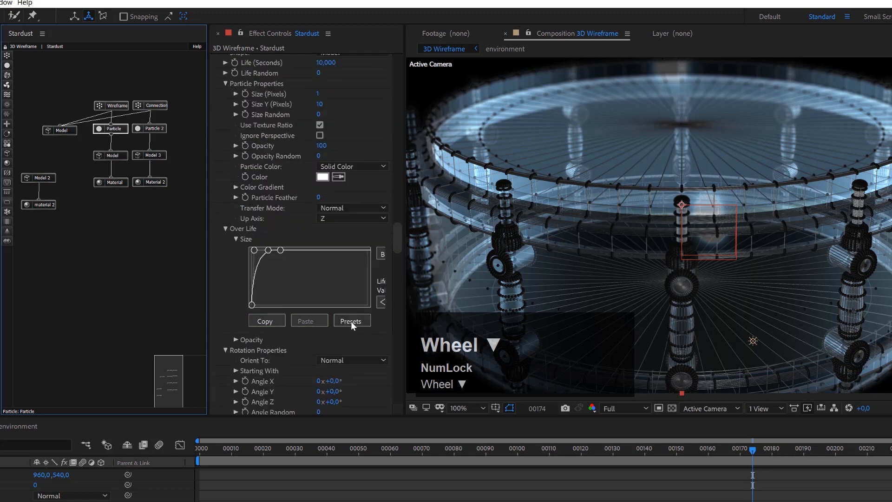
left_click(264, 320)
Paste the copied Size over life curve into the Particle 2 node and play a preview of the animation.
left_click(156, 132)
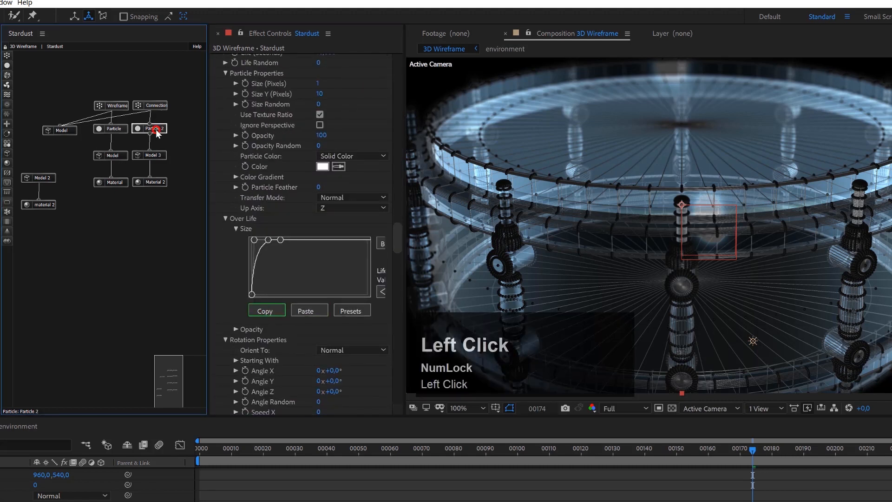
scroll(324, 314, "down", 7)
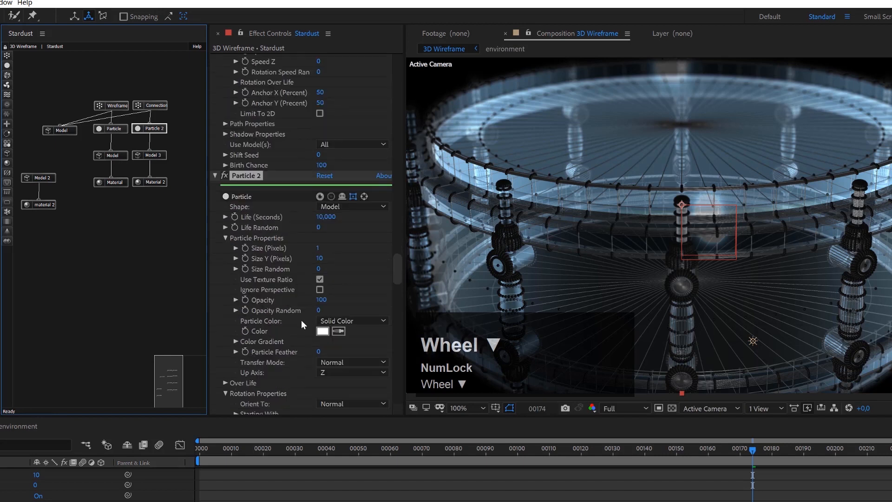
scroll(248, 328, "down", 5)
left_click(225, 273)
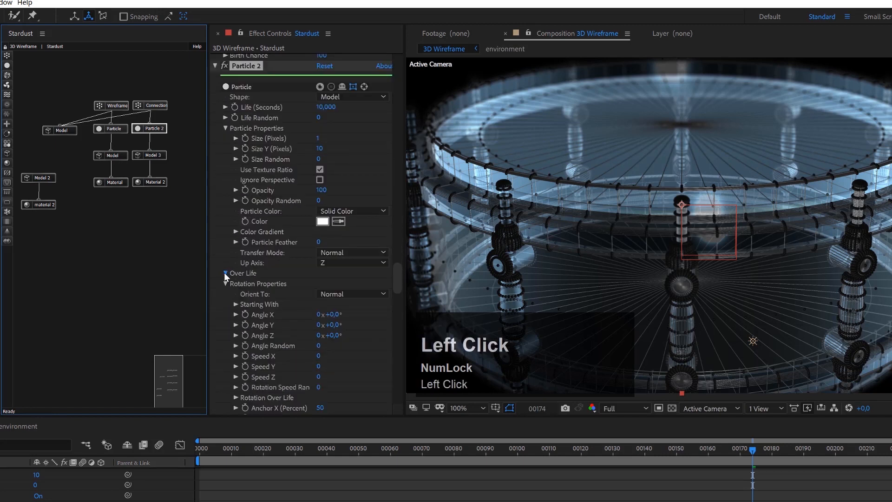
left_click(236, 283)
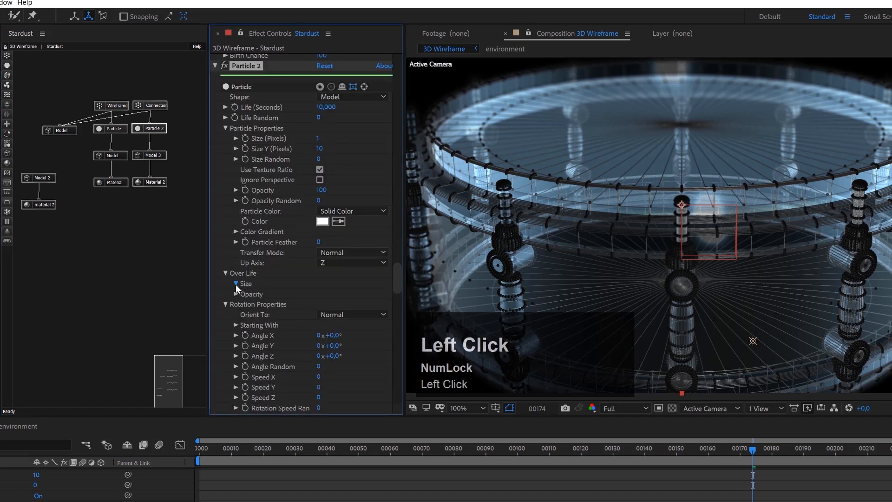
left_click(318, 367)
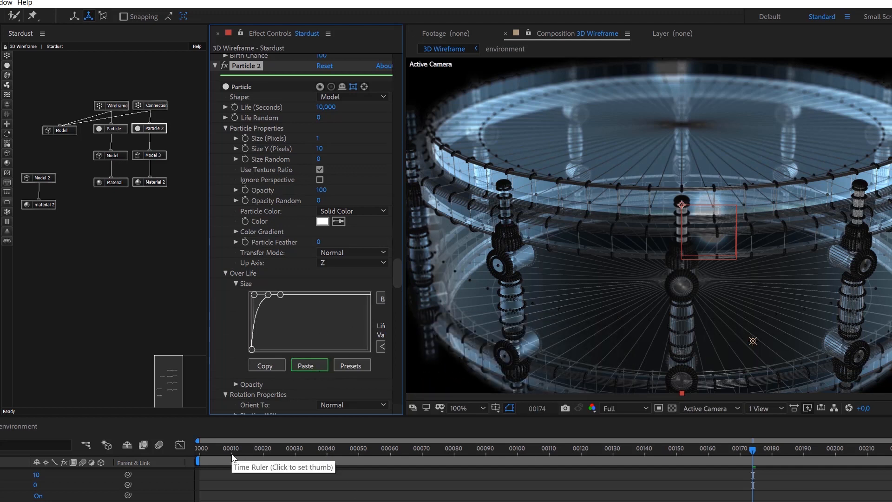
key("space")
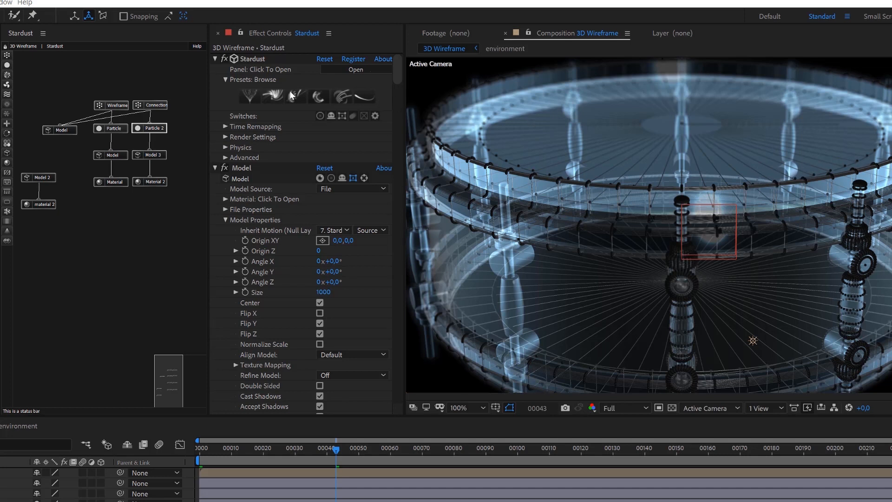
Load the Wireframe Cube 3 preset from the Edges folder of the Stardust model presets.
left_click(314, 95)
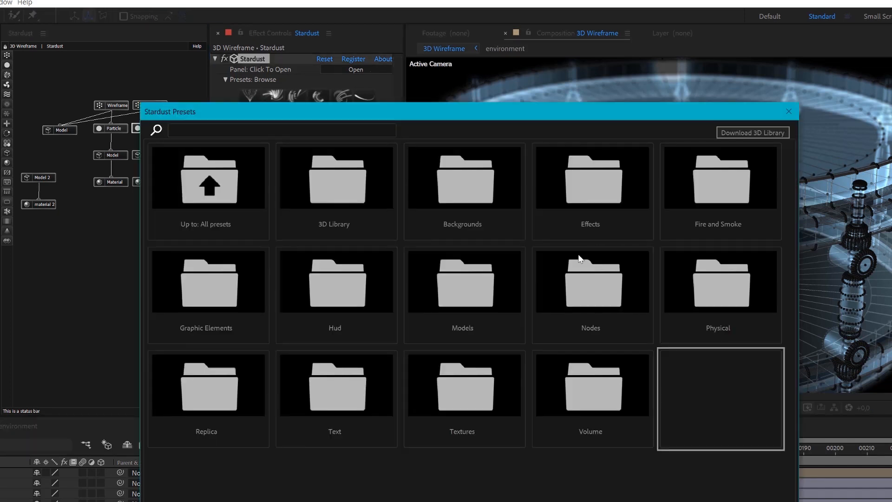
left_click(478, 292)
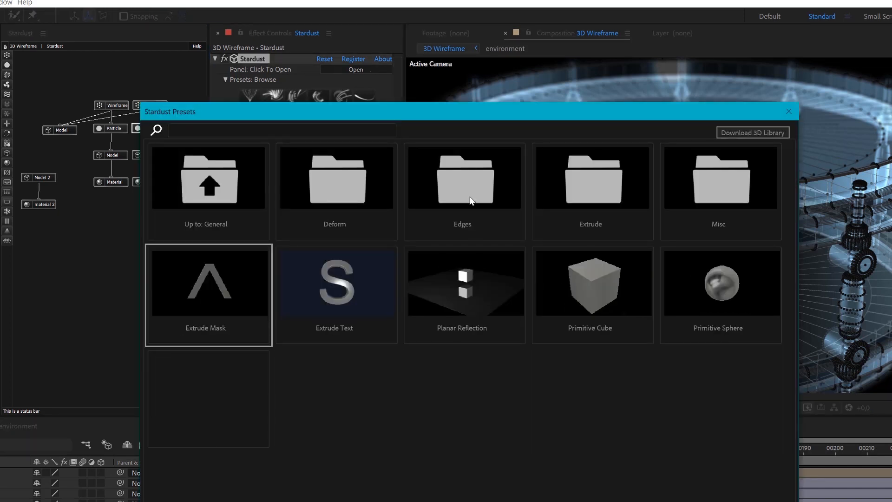
left_click(480, 183)
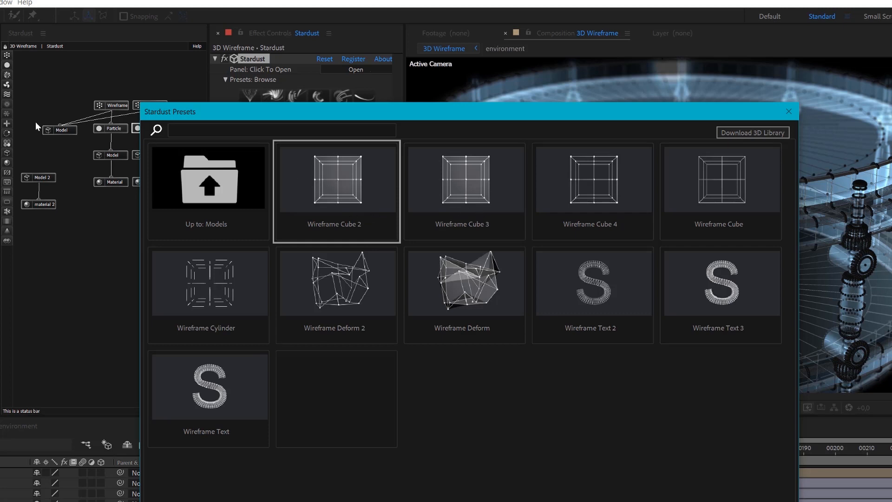
left_click(464, 186)
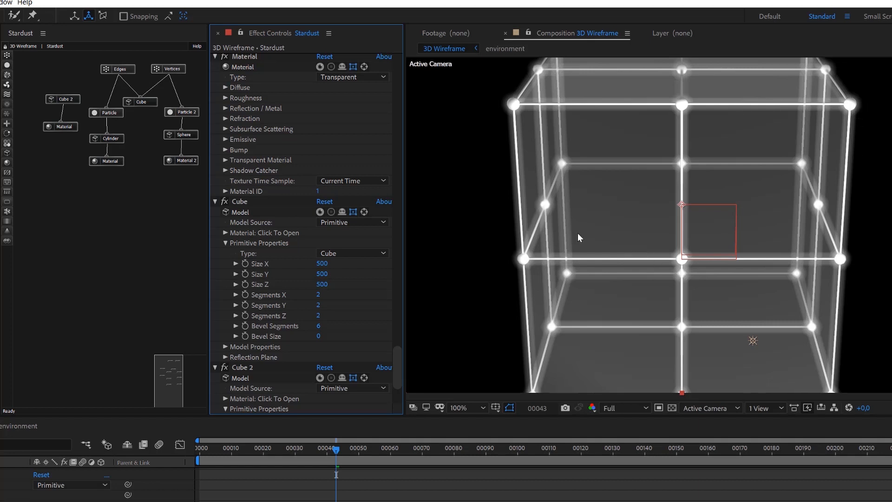
Move the Cube model node slightly higher in the node graph and select it to show its properties.
left_click_drag(144, 101, 147, 95)
left_click(144, 96)
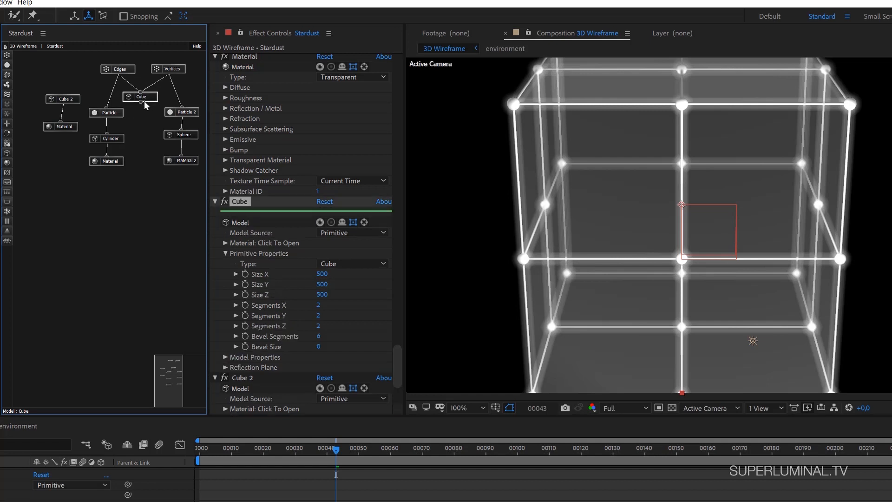